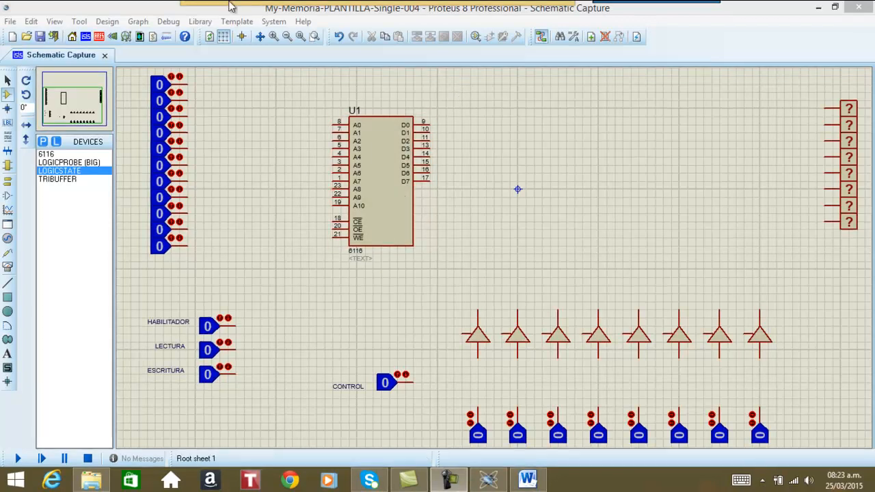
Step: Start the screen marker, draw a red brace beside the address inputs of the 6116 and write "logic state" next to it
mouse_move(230, 6)
click(254, 28)
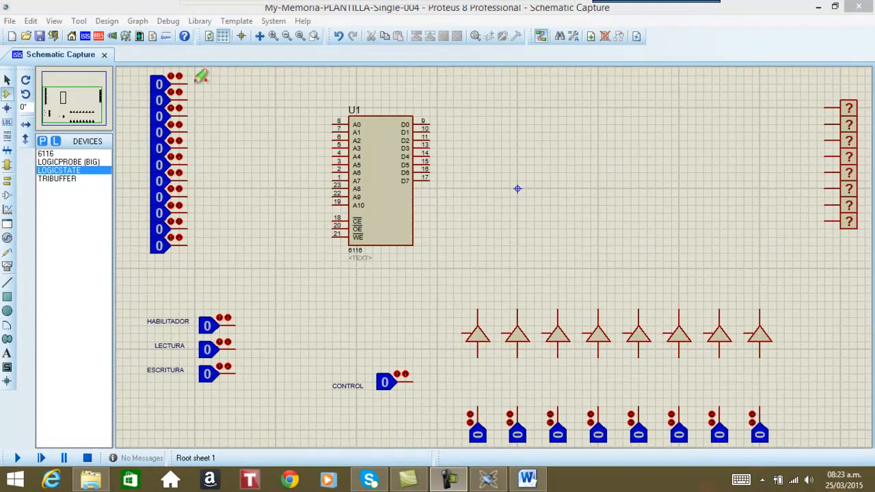
mouse_move(195, 79)
mouse_down()
mouse_move(214, 195)
mouse_move(198, 238)
mouse_up()
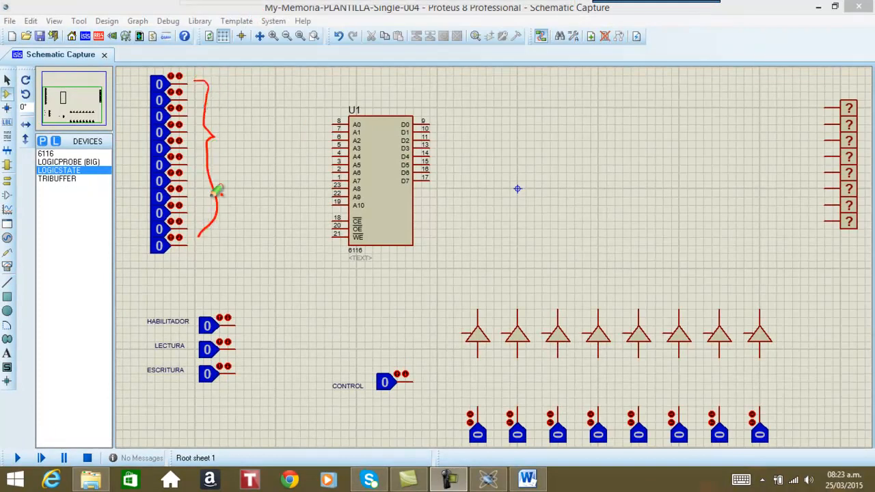
mouse_move(225, 113)
mouse_down()
mouse_move(267, 106)
mouse_move(303, 68)
mouse_move(308, 90)
mouse_move(322, 74)
mouse_move(342, 76)
mouse_up()
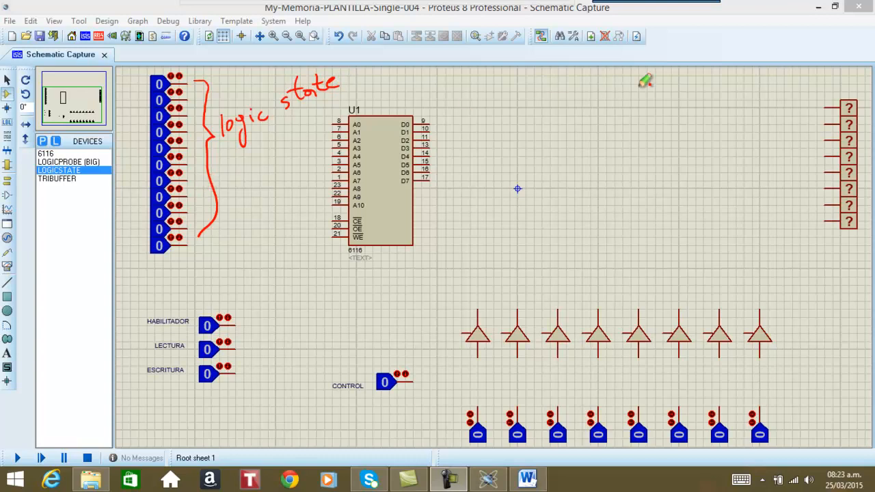
Step: Draw a red brace beside the output probe column and write "logic probe" next to it
mouse_move(823, 97)
mouse_down()
mouse_move(783, 151)
mouse_move(806, 208)
mouse_up()
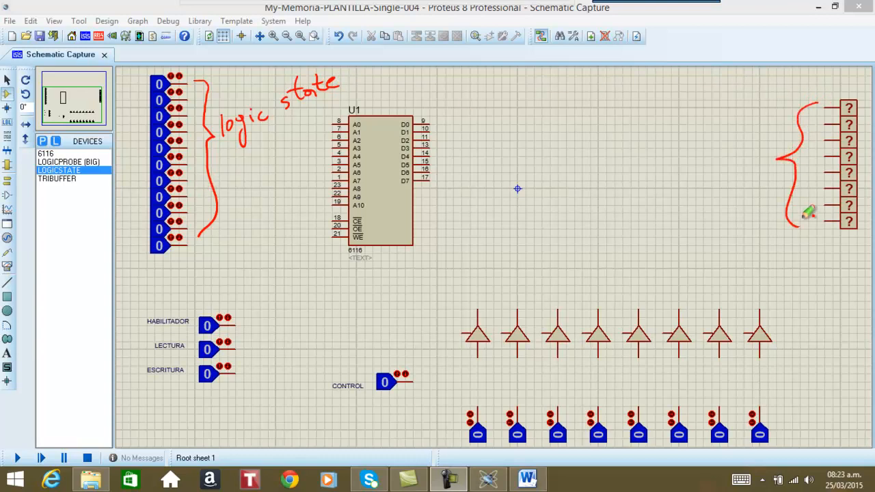
mouse_move(654, 103)
mouse_down()
mouse_move(658, 137)
mouse_move(721, 102)
mouse_move(725, 116)
mouse_up()
mouse_move(691, 156)
mouse_down()
mouse_move(679, 166)
mouse_move(690, 169)
mouse_move(722, 137)
mouse_move(741, 144)
mouse_up()
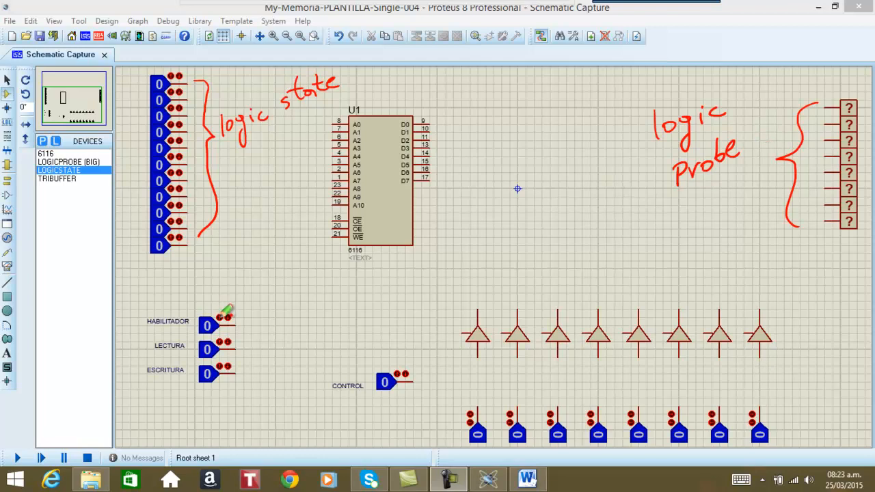
Step: Mark the HABILITADOR, LECTURA and ESCRITURA inputs in red, and circle the CONTROL input and the row of logic states under the buffers
drag(245, 312, 257, 381)
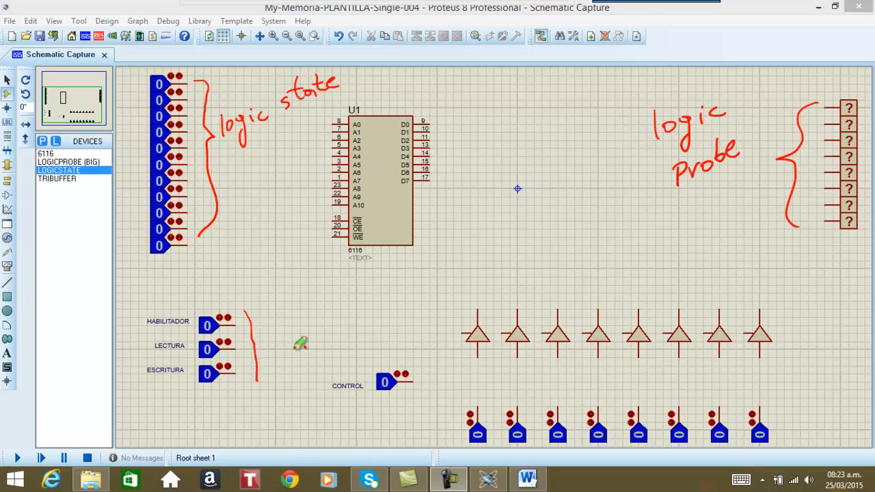
drag(381, 368, 384, 366)
mouse_move(473, 395)
mouse_down()
mouse_move(572, 435)
mouse_move(755, 432)
mouse_move(673, 386)
mouse_move(471, 387)
mouse_move(464, 394)
mouse_up()
Step: Circle memory chip U1 in blue and write "RAM 6116 2KX8" above it
mouse_move(369, 4)
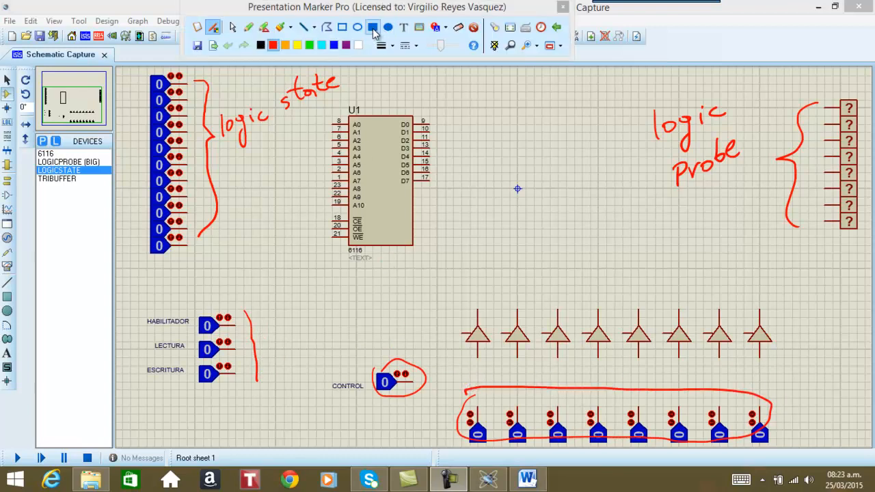
click(336, 47)
mouse_move(333, 94)
mouse_down()
mouse_move(317, 143)
mouse_move(329, 241)
mouse_move(405, 254)
mouse_move(459, 164)
mouse_move(416, 96)
mouse_move(333, 100)
mouse_up()
mouse_move(445, 86)
mouse_down()
mouse_move(449, 98)
mouse_move(469, 80)
mouse_move(525, 99)
mouse_move(595, 88)
mouse_up()
mouse_move(601, 75)
mouse_down()
mouse_move(600, 89)
mouse_move(631, 87)
mouse_up()
mouse_move(631, 74)
mouse_down()
mouse_move(620, 88)
mouse_move(647, 66)
mouse_up()
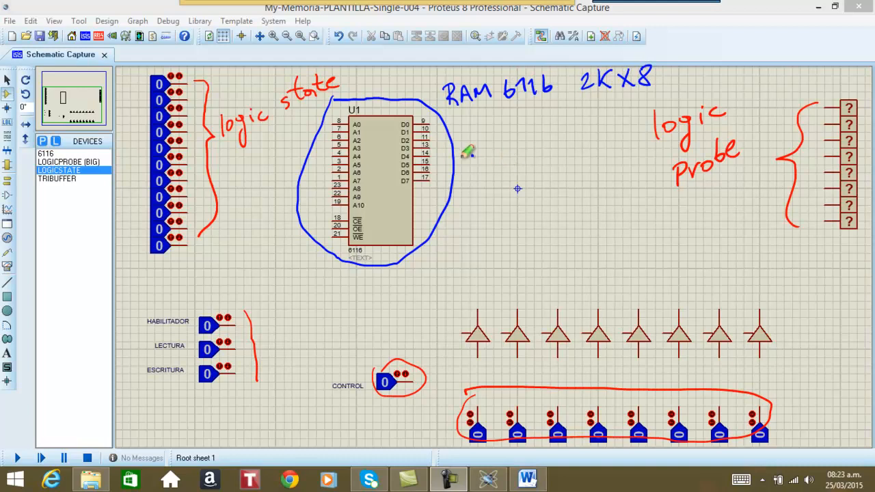
Step: Circle the component mode and device-picking controls in blue, and underline the logic state, RAM 6116 2KX8 and logic probe notes
drag(4, 89, 5, 88)
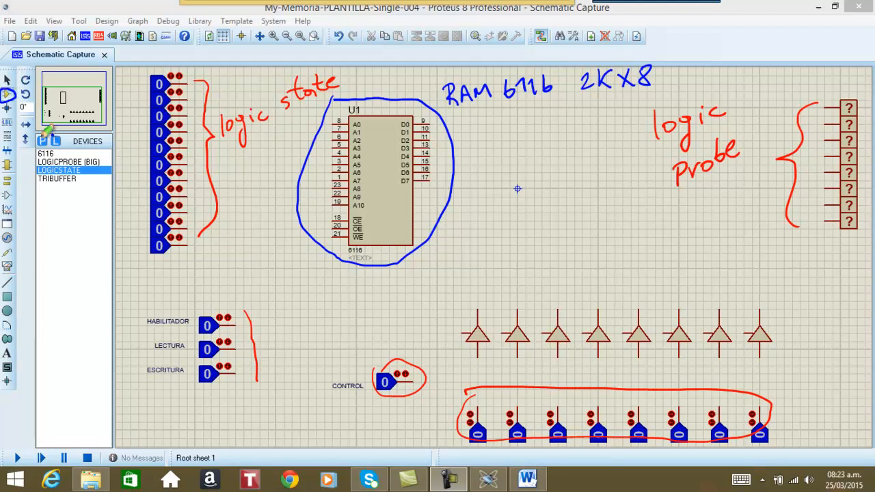
mouse_move(46, 126)
mouse_down()
mouse_move(42, 149)
mouse_move(48, 133)
mouse_up()
drag(231, 145, 338, 80)
drag(467, 114, 614, 95)
drag(663, 149, 729, 132)
drag(676, 183, 745, 169)
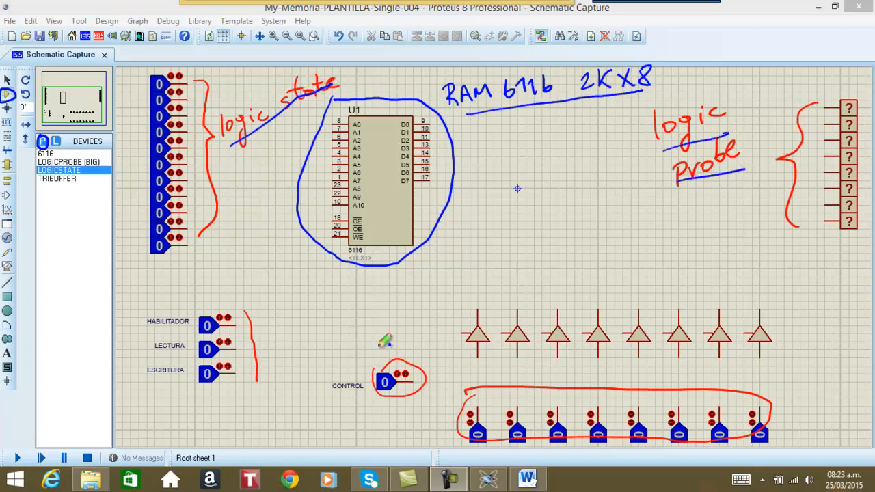
Step: Clear the screen markings and search the device library for "RAM 2Kx8"
mouse_move(449, 4)
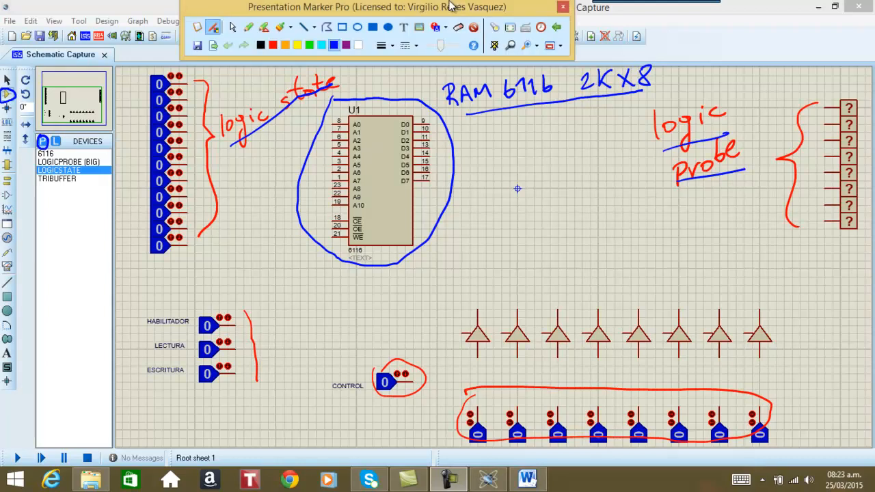
click(473, 27)
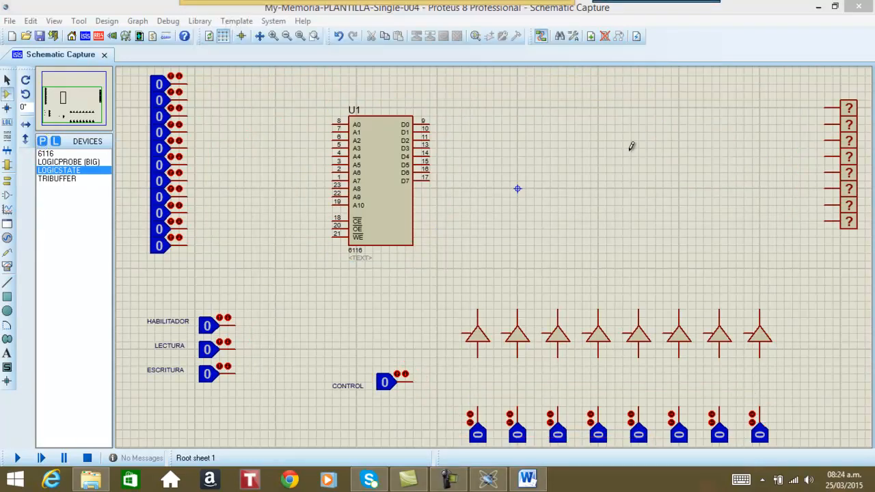
click(43, 142)
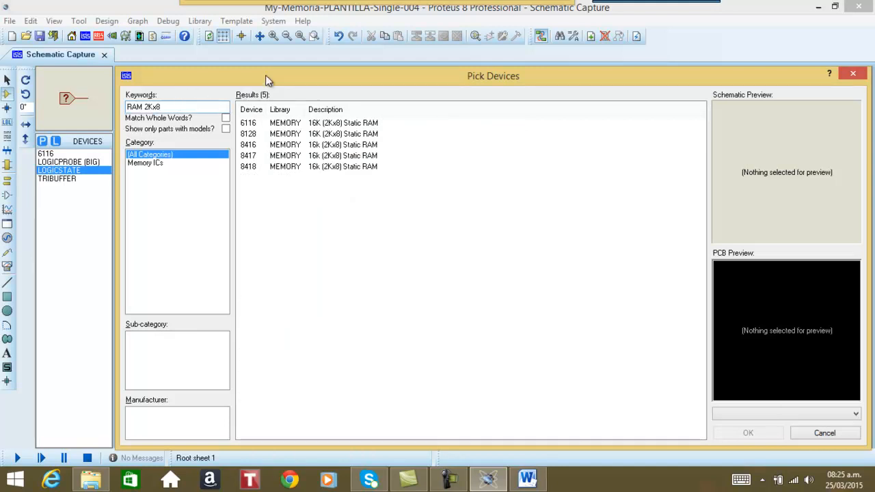
Step: Switch to the Word document, highlight 6116 and "2K x 8" in question 4, and return to the Proteus device search
click(532, 482)
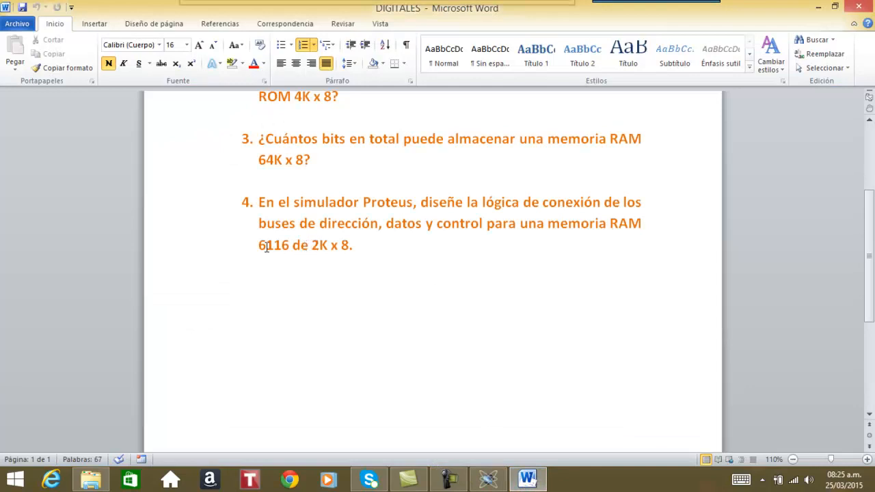
drag(261, 246, 288, 247)
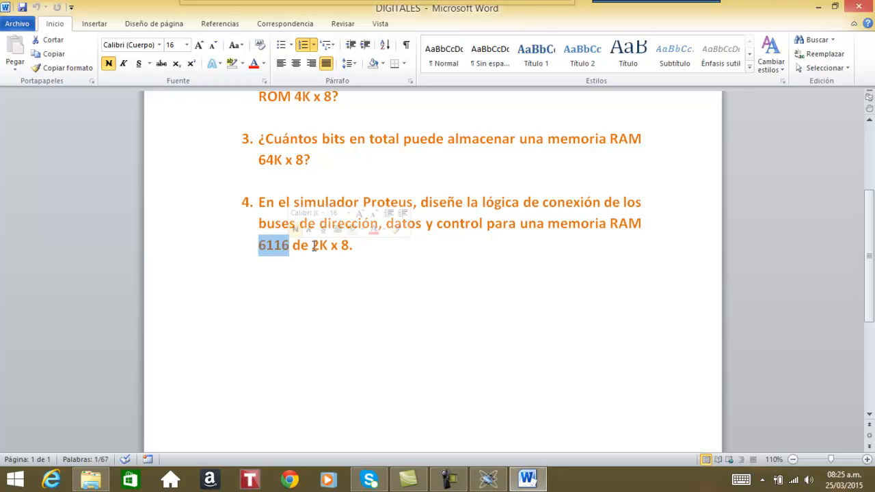
drag(312, 246, 336, 246)
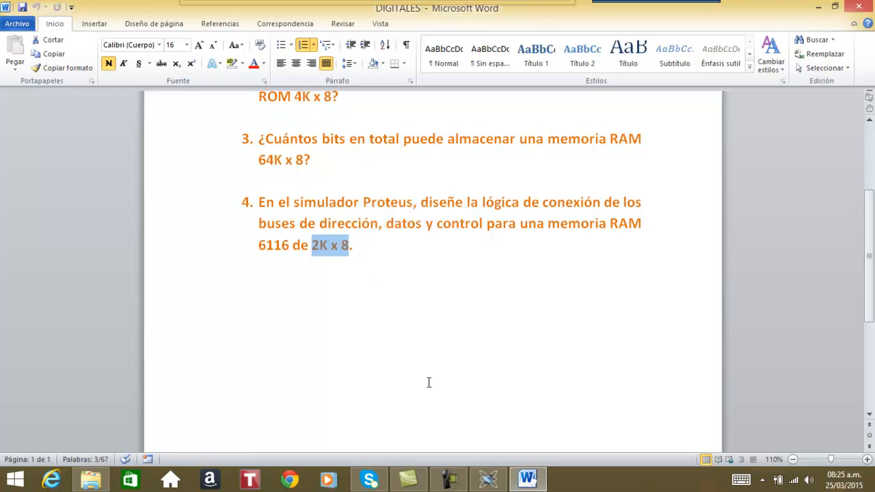
click(486, 479)
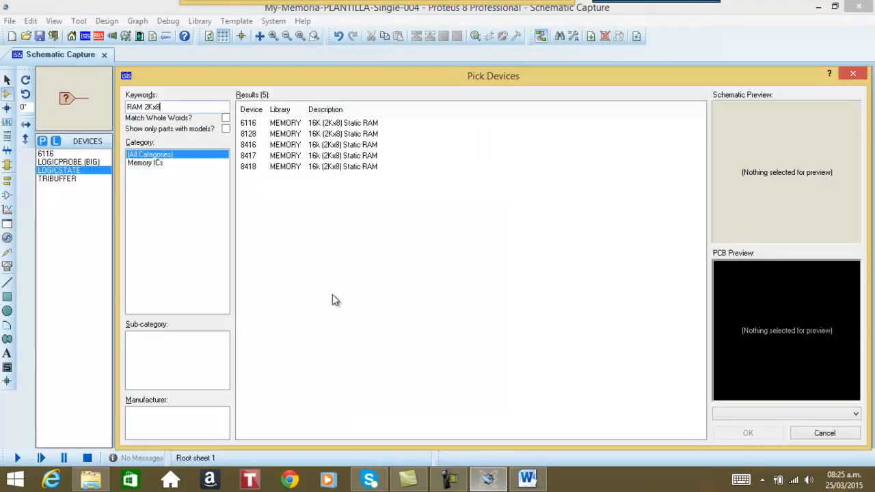
Step: Preview the 6116, 8128, 8416, 8417 and 8418 static RAMs to examine their simulator model information
click(341, 126)
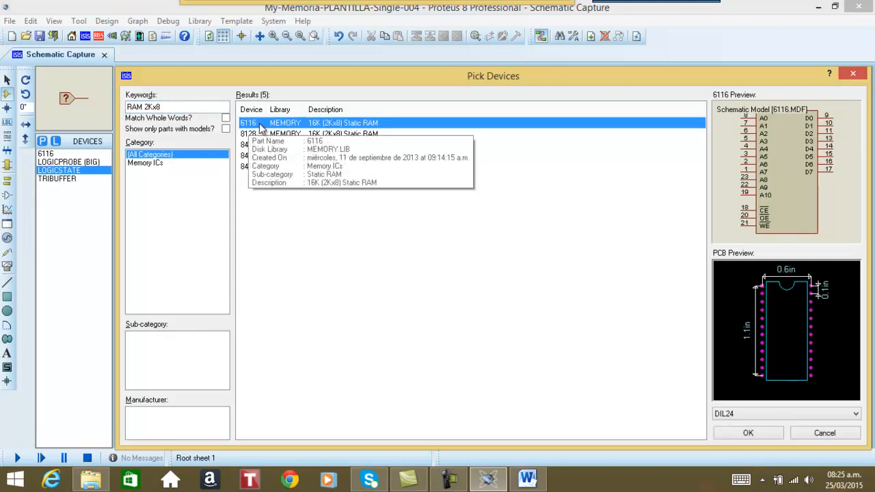
click(340, 136)
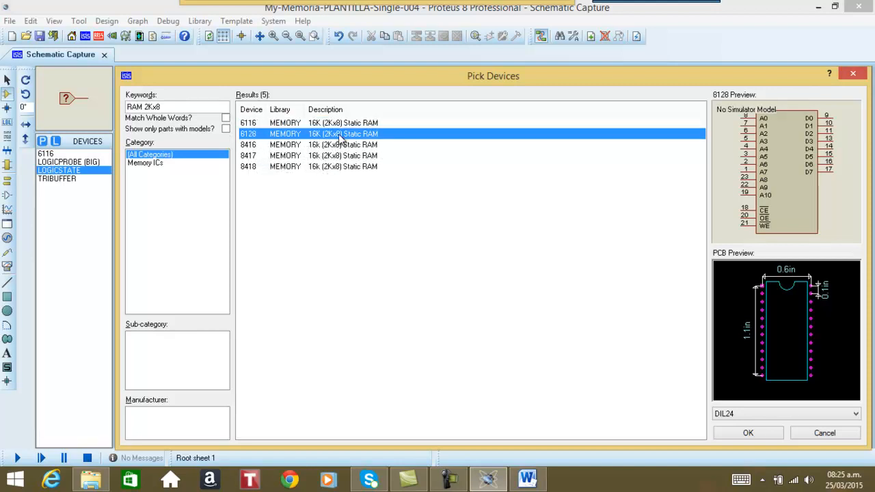
click(341, 145)
click(344, 157)
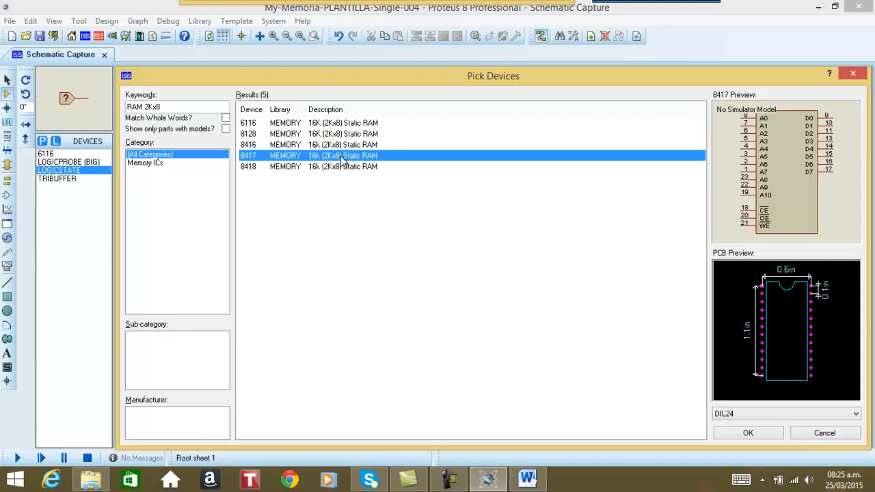
click(341, 168)
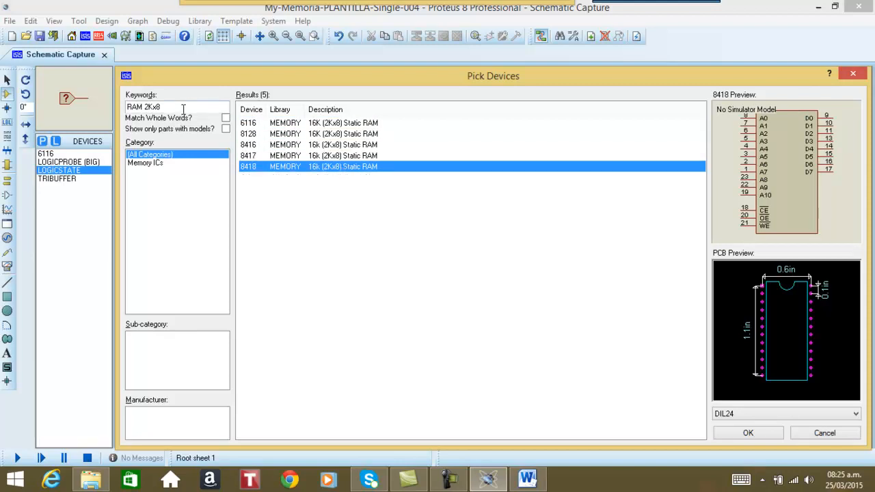
Step: Check the search keywords and compare the previews of the 8128, 8416, 8417 and 8418 once more
drag(181, 107, 126, 99)
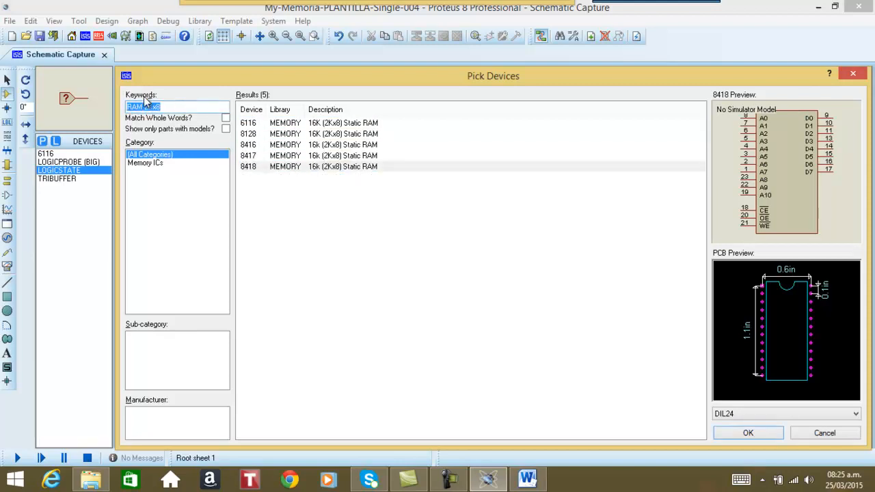
click(337, 135)
click(336, 146)
click(335, 156)
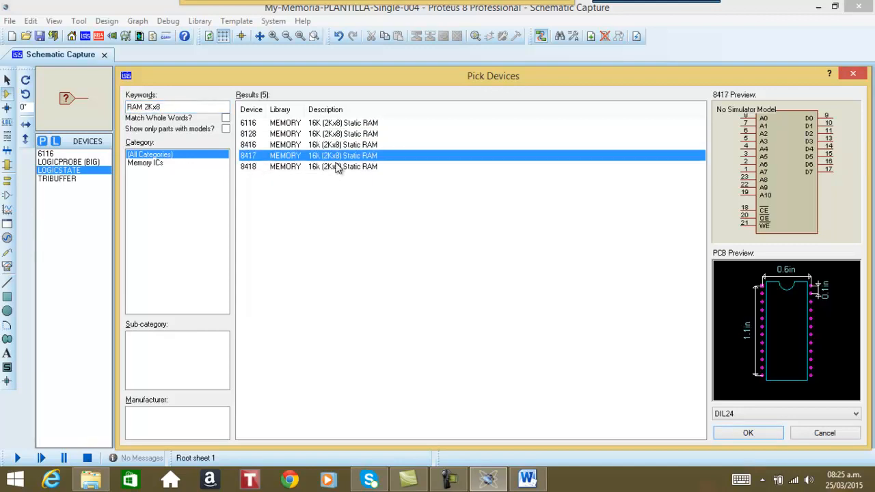
click(336, 167)
click(337, 146)
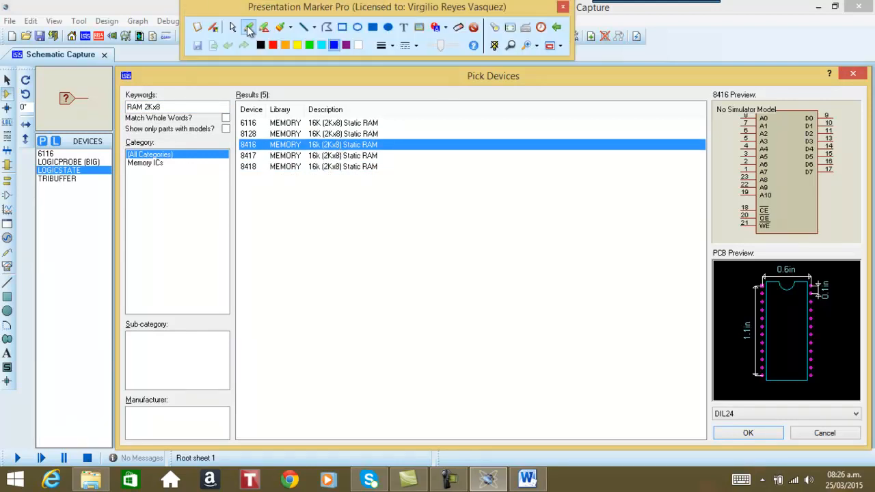
Step: Start the screen marker with a blue 2 P line and circle the simulator model note in the 8416 preview
click(251, 27)
mouse_move(335, 3)
click(395, 47)
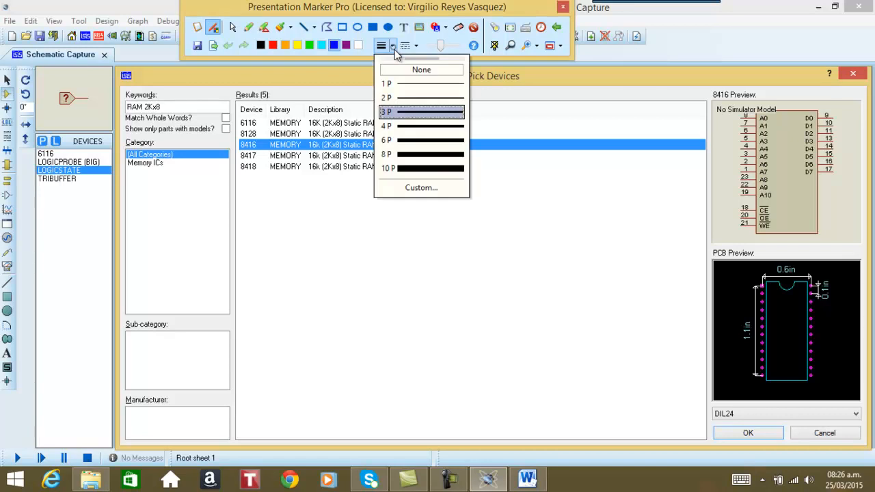
click(420, 98)
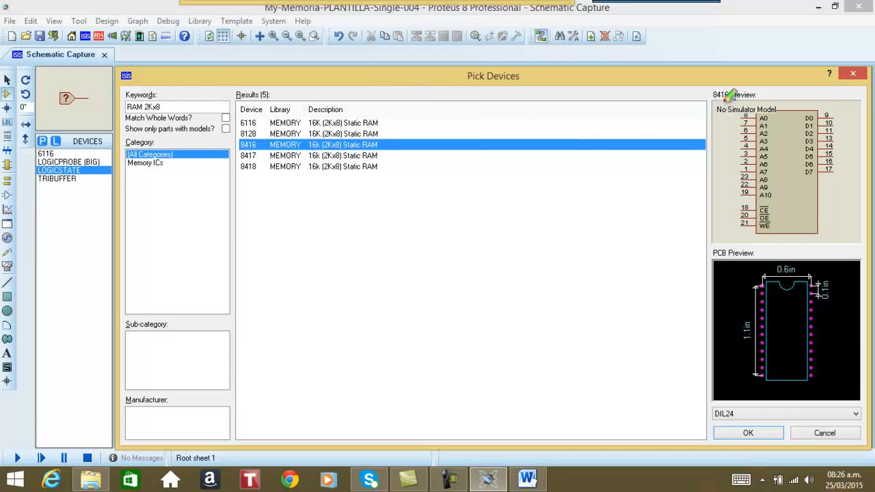
mouse_move(715, 97)
mouse_down()
mouse_move(717, 117)
mouse_move(765, 120)
mouse_move(782, 108)
mouse_move(761, 99)
mouse_up()
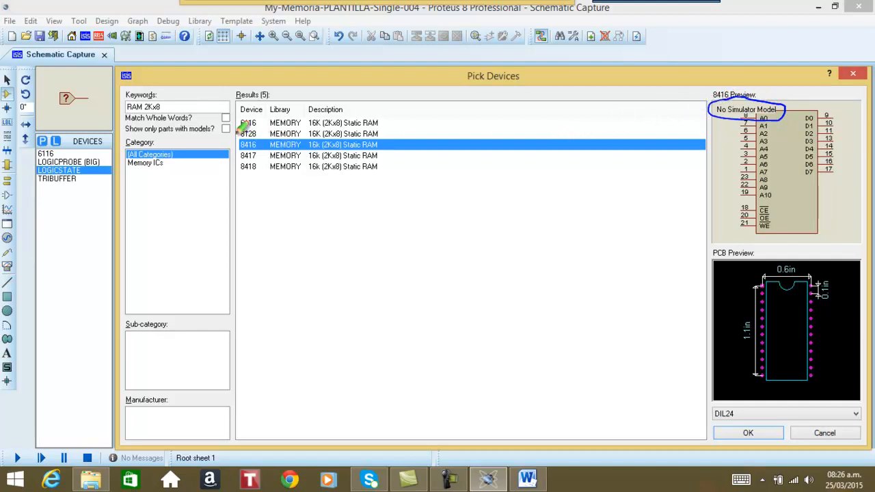
Step: Mark the 8128, 8416, 8417 and 8418 rows in blue with "RAM 2KX8" and an arrow to the simulator model note
mouse_move(241, 130)
mouse_down()
mouse_move(250, 168)
mouse_move(258, 143)
mouse_move(243, 125)
mouse_up()
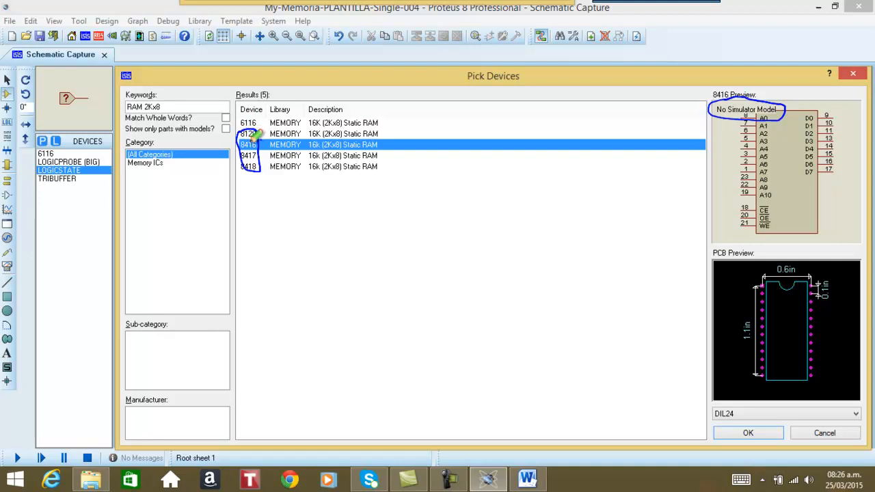
mouse_move(410, 184)
mouse_down()
mouse_move(405, 210)
mouse_move(420, 208)
mouse_up()
mouse_move(429, 198)
mouse_down()
mouse_move(507, 172)
mouse_move(544, 166)
mouse_move(554, 175)
mouse_move(557, 162)
mouse_up()
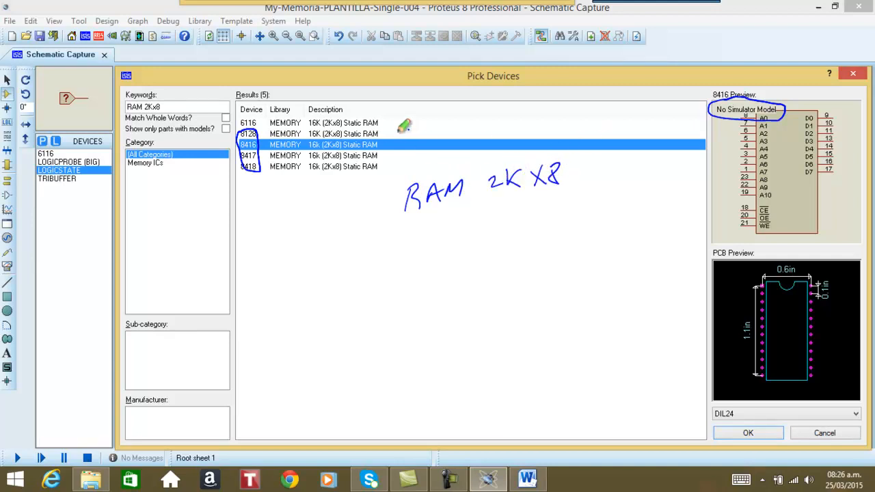
drag(381, 129, 386, 171)
mouse_move(416, 144)
mouse_down()
mouse_move(451, 133)
mouse_move(699, 117)
mouse_move(690, 125)
mouse_up()
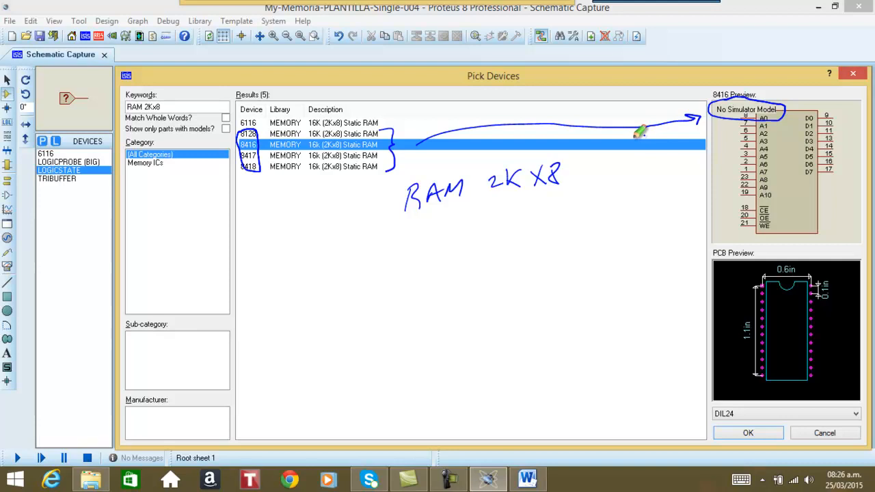
Step: Outline the 6116 row of the search results in red
mouse_move(274, 8)
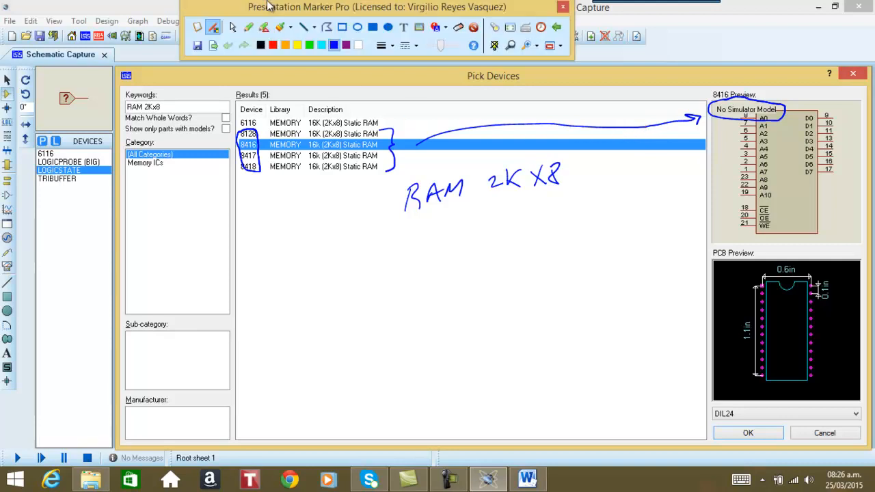
click(269, 26)
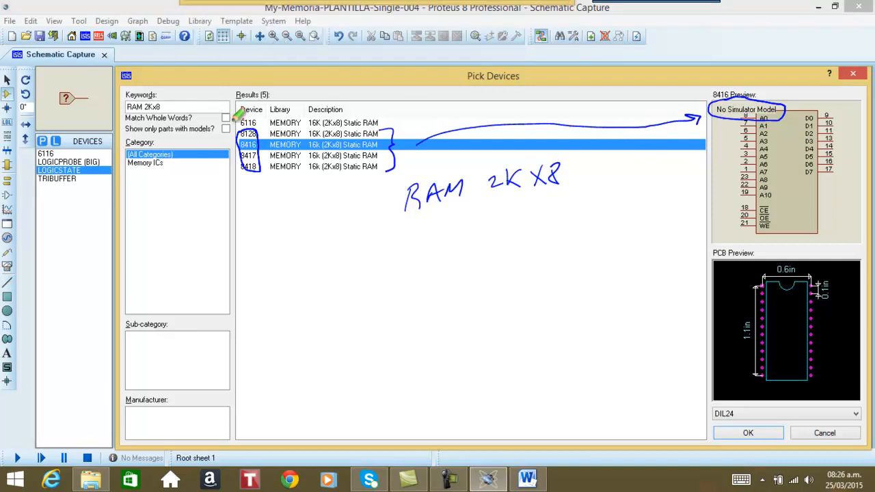
mouse_move(233, 127)
mouse_down()
mouse_move(240, 120)
mouse_move(373, 125)
mouse_up()
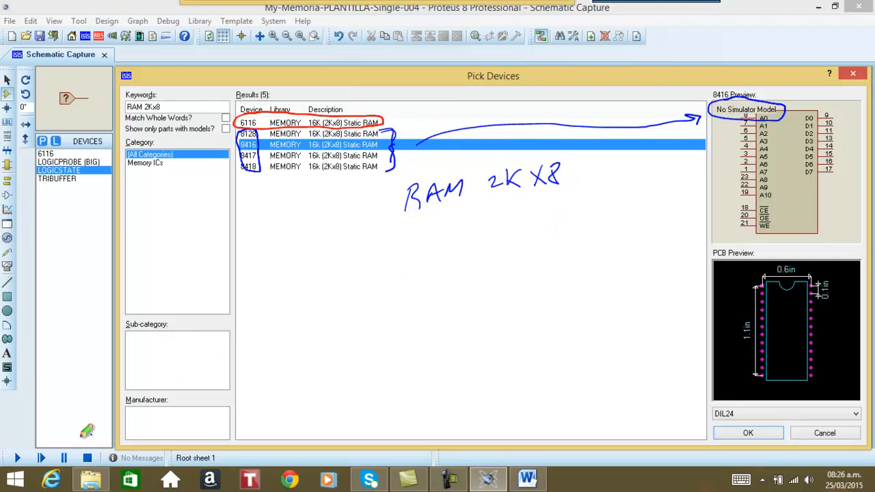
Step: Circle the run simulation control in blue and draw an arrow from it to the simulator model note
mouse_move(14, 447)
mouse_down()
mouse_move(674, 206)
mouse_move(726, 134)
mouse_up()
mouse_move(713, 147)
mouse_down()
mouse_move(722, 138)
mouse_move(737, 143)
mouse_up()
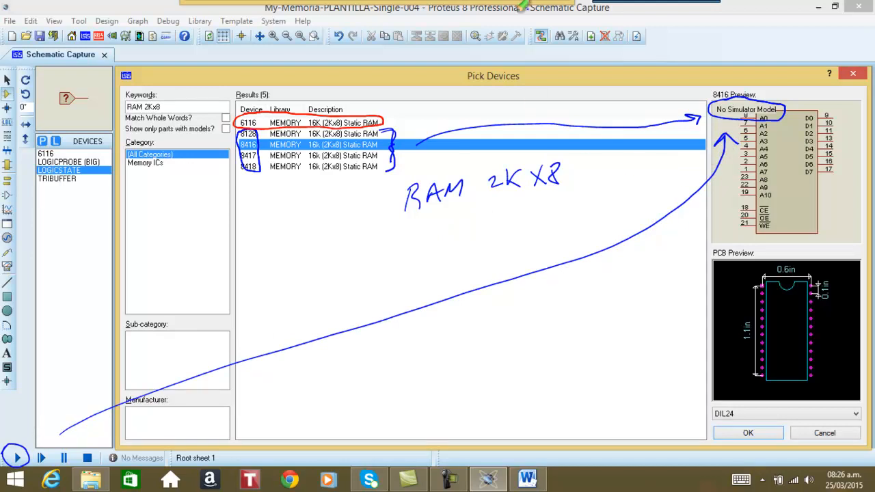
mouse_move(350, 3)
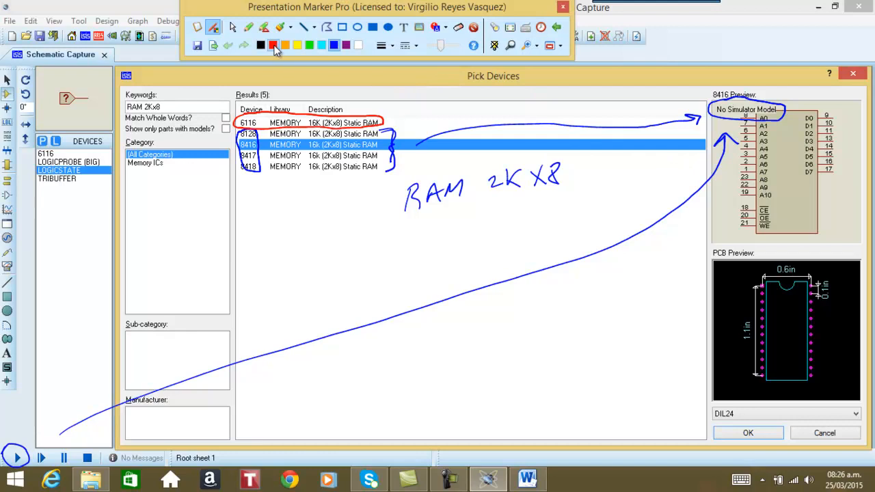
Step: Add a red check mark beside the 6116 row, clear all screen annotations and leave drawing mode
click(274, 45)
drag(385, 104, 400, 96)
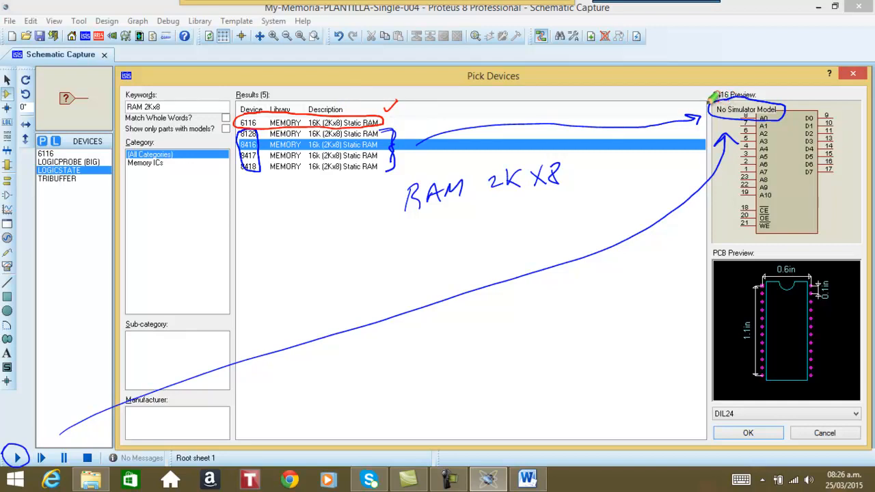
mouse_move(443, 6)
click(474, 27)
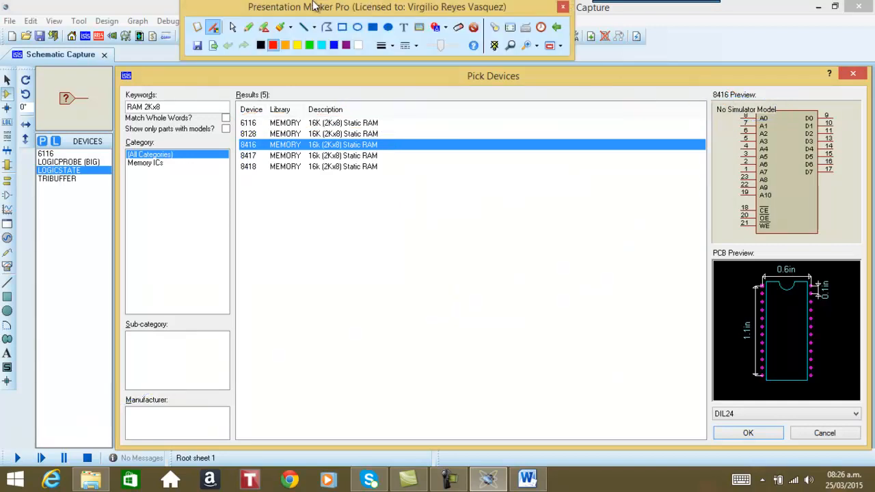
click(233, 28)
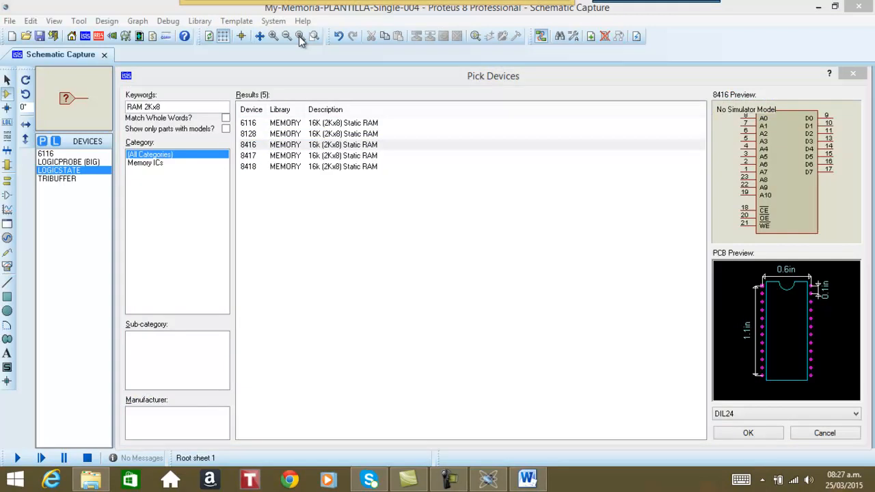
Step: Compare the simulator model notes in the previews of the 6116 and 8416 devices
click(334, 123)
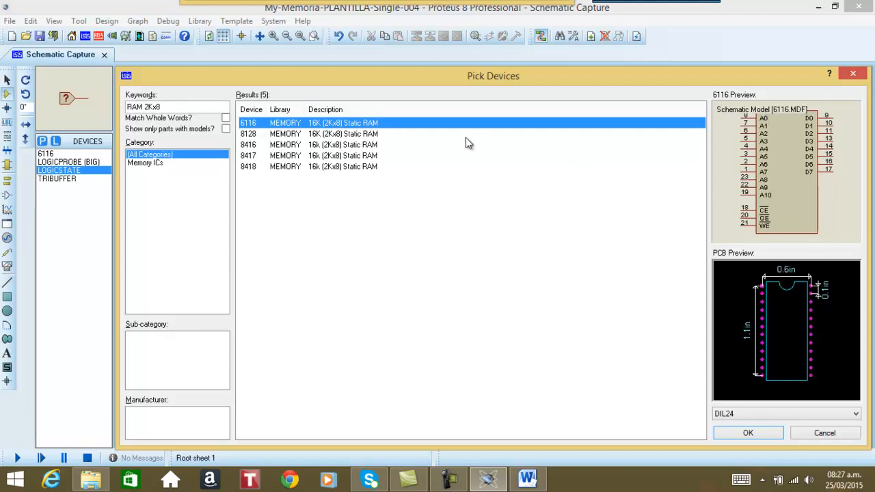
click(320, 144)
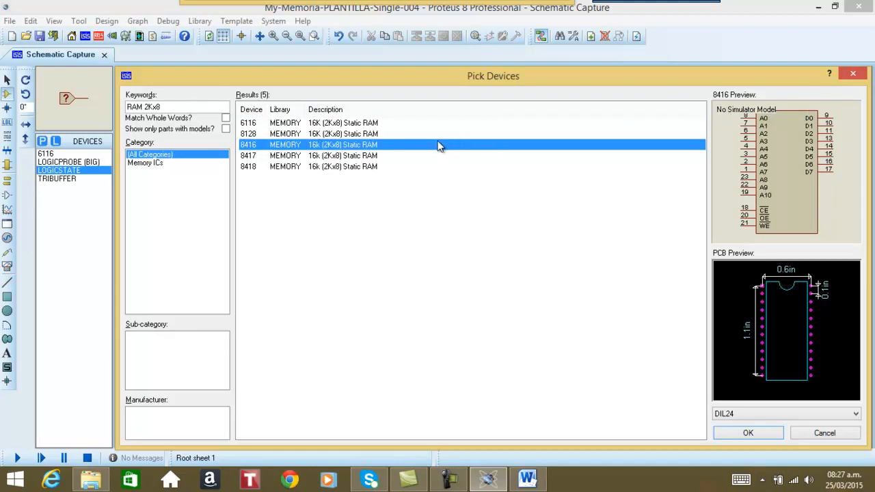
click(380, 124)
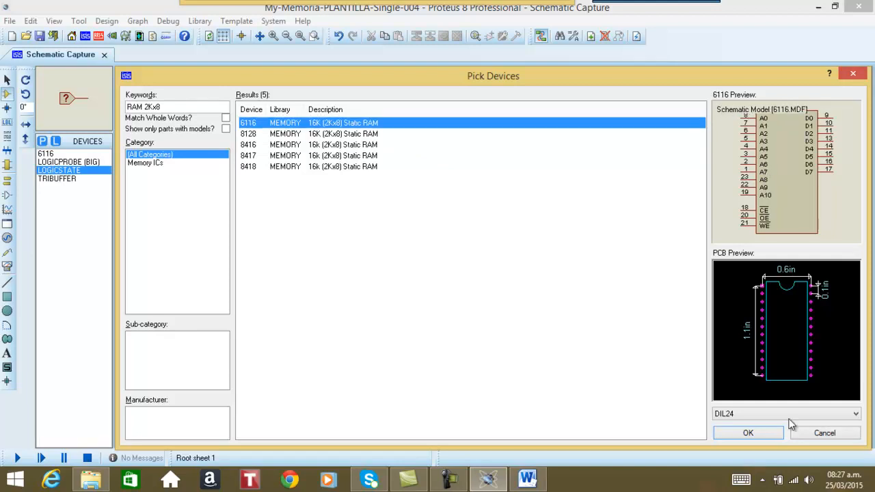
Step: Confirm the 6116 pick, place a second 6116 on the schematic beside U1, and delete that copy
click(769, 434)
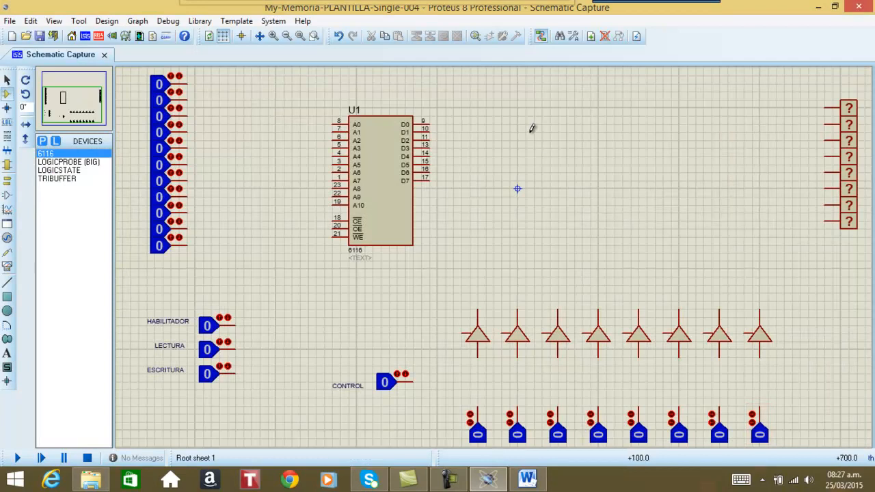
click(509, 117)
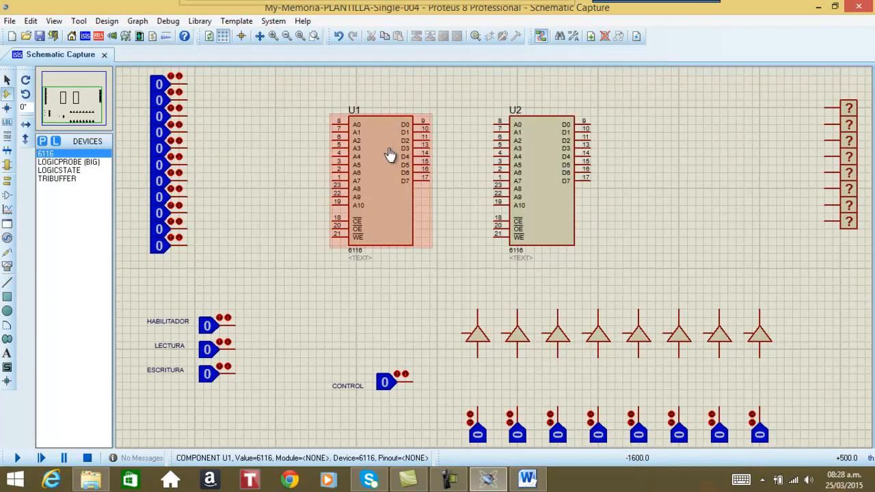
right_click(549, 156)
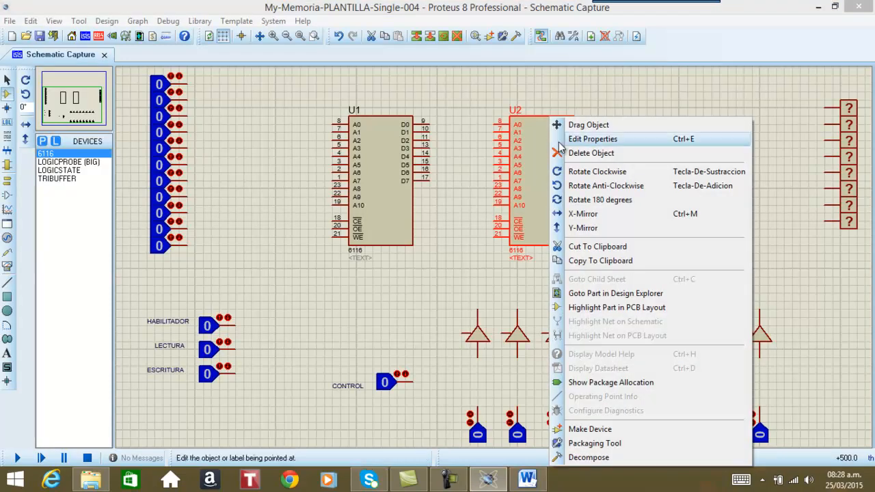
click(591, 153)
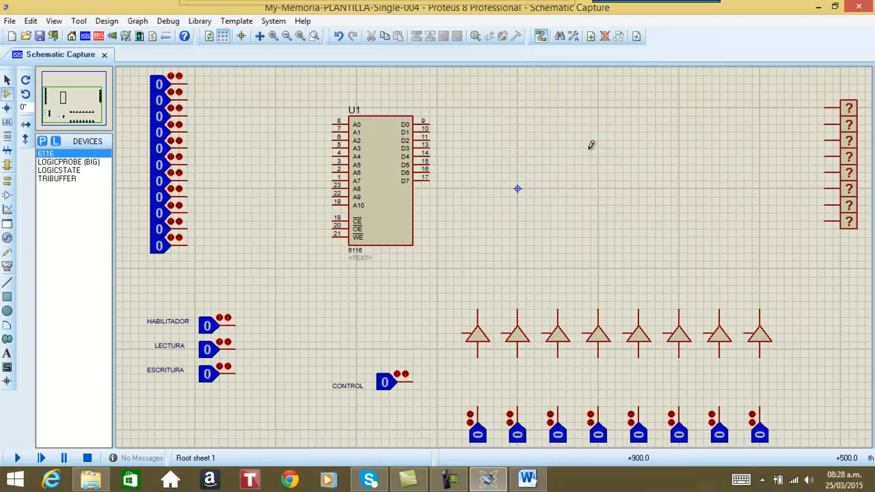
Step: Mark all logic state groups and the output probe column in red, and circle the 6116 memory U1
mouse_move(269, 5)
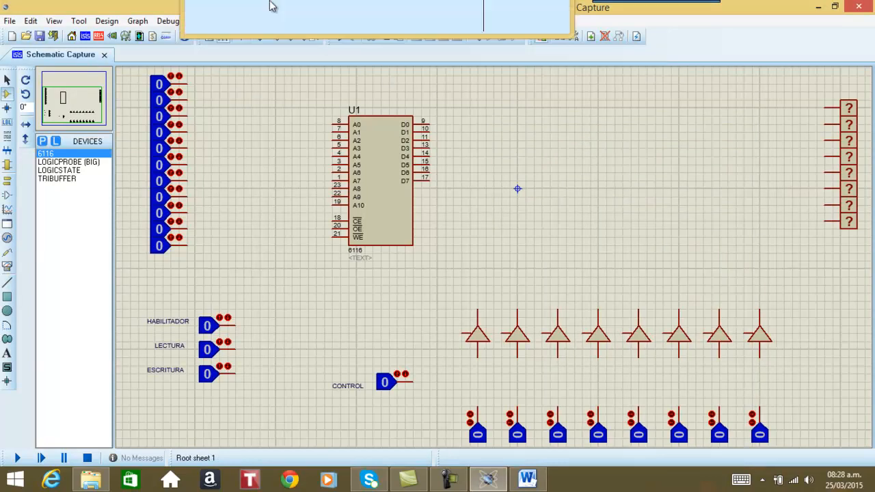
click(264, 28)
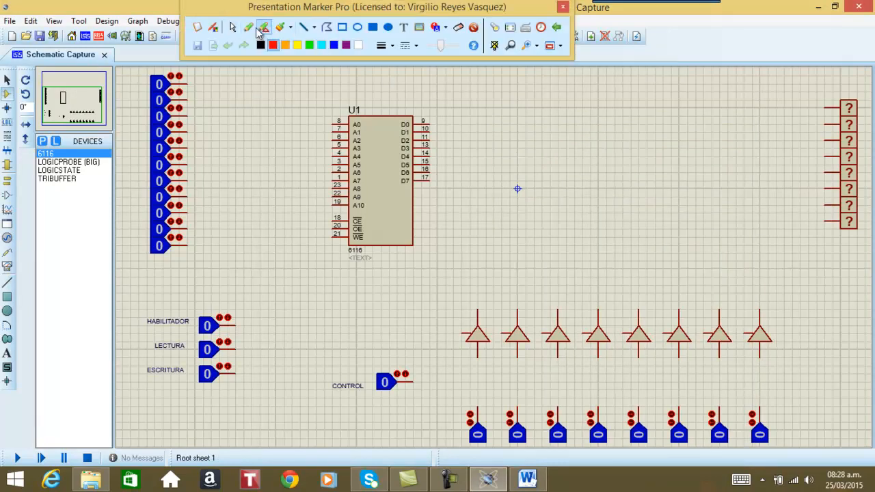
mouse_move(195, 81)
mouse_down()
mouse_move(204, 116)
mouse_move(199, 225)
mouse_up()
mouse_move(241, 315)
mouse_down()
mouse_move(259, 351)
mouse_move(256, 402)
mouse_up()
drag(413, 369, 424, 394)
drag(467, 404, 773, 417)
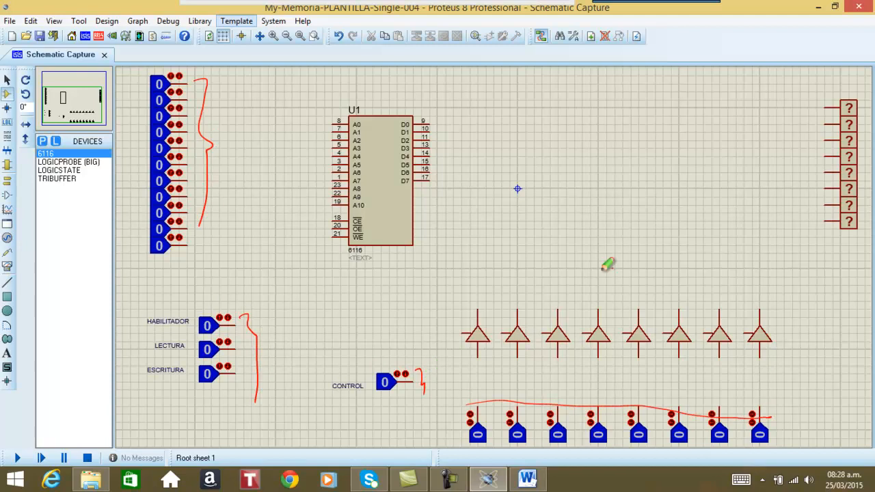
mouse_move(824, 99)
mouse_down()
mouse_move(802, 174)
mouse_move(810, 246)
mouse_up()
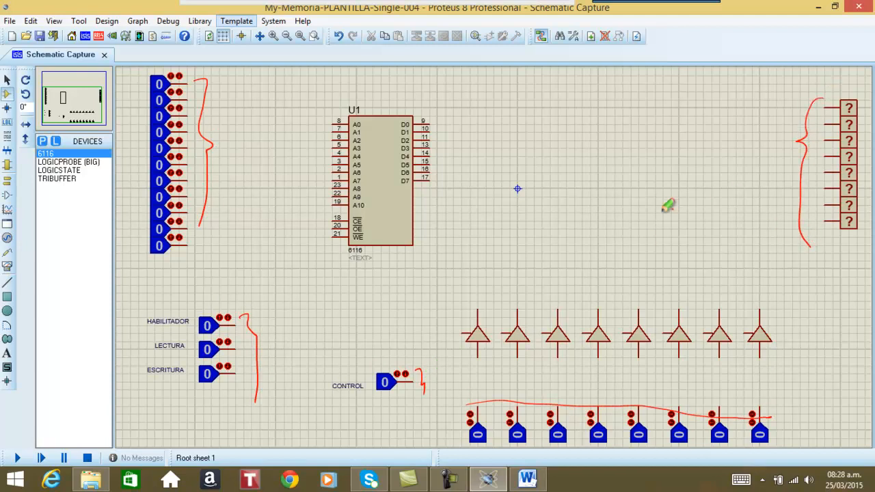
mouse_move(316, 97)
mouse_down()
mouse_move(291, 182)
mouse_move(465, 270)
mouse_move(461, 102)
mouse_move(353, 87)
mouse_move(316, 102)
mouse_up()
Step: Circle the row of eight tri-state buffers in blue and handwrite "tribuffer" above it
mouse_move(320, 3)
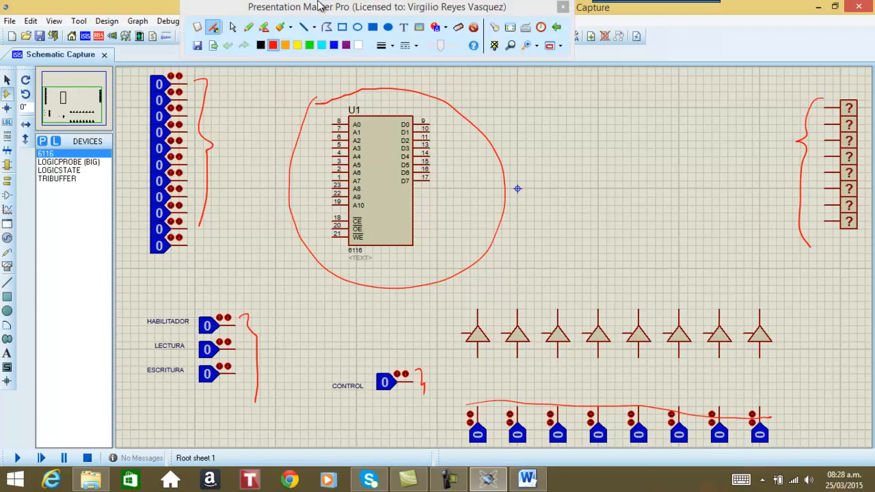
click(334, 45)
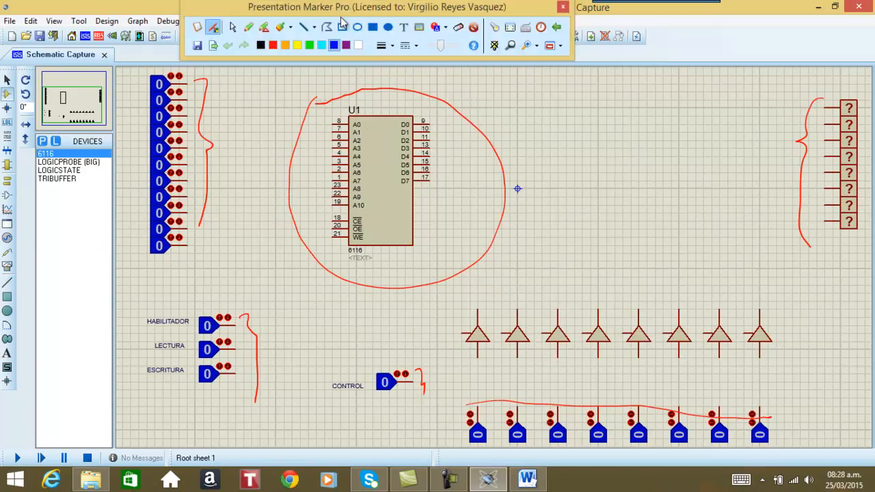
mouse_move(477, 296)
mouse_down()
mouse_move(464, 299)
mouse_move(457, 358)
mouse_move(623, 371)
mouse_move(749, 370)
mouse_move(802, 304)
mouse_move(671, 287)
mouse_move(471, 294)
mouse_up()
mouse_move(572, 221)
mouse_down()
mouse_move(576, 249)
mouse_move(571, 237)
mouse_move(596, 232)
mouse_move(603, 250)
mouse_up()
mouse_move(609, 219)
mouse_down()
mouse_move(623, 236)
mouse_move(648, 239)
mouse_up()
mouse_move(673, 205)
mouse_down()
mouse_move(662, 245)
mouse_move(719, 220)
mouse_up()
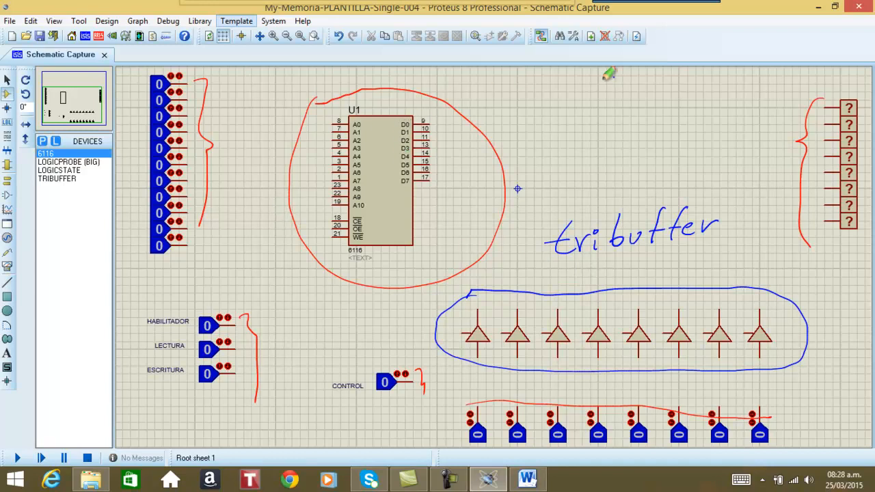
Step: Circle U1's D0–D7 pins in blue with an arrow to "Bus de datos", and write an underlined "in/out" below that label
mouse_move(409, 101)
mouse_down()
mouse_move(390, 152)
mouse_move(438, 186)
mouse_move(443, 120)
mouse_move(411, 98)
mouse_up()
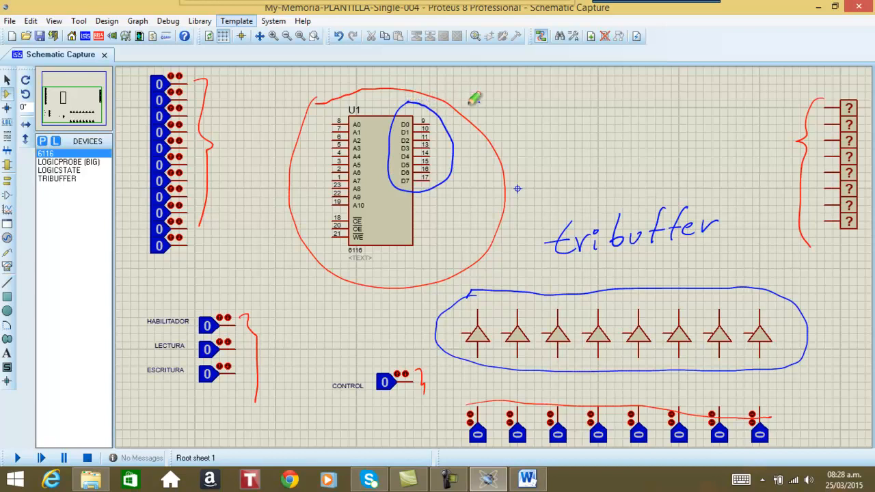
mouse_move(454, 126)
mouse_down()
mouse_move(495, 105)
mouse_move(486, 110)
mouse_up()
drag(517, 81, 525, 97)
mouse_move(537, 83)
mouse_down()
mouse_move(549, 91)
mouse_move(635, 74)
mouse_move(648, 87)
mouse_up()
mouse_move(661, 76)
mouse_down()
mouse_move(654, 85)
mouse_move(665, 74)
mouse_up()
drag(674, 75, 682, 83)
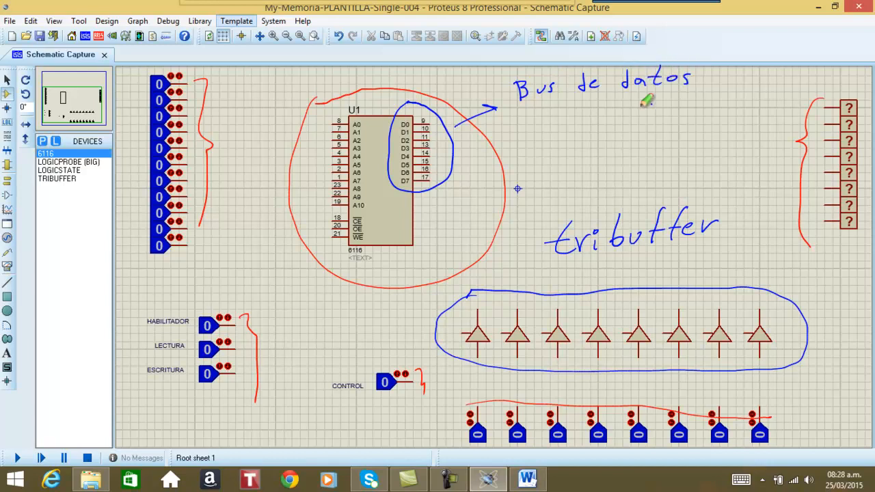
mouse_move(569, 114)
mouse_down()
mouse_move(572, 127)
mouse_move(588, 125)
mouse_up()
mouse_move(610, 92)
mouse_down()
mouse_move(607, 123)
mouse_move(619, 109)
mouse_move(655, 117)
mouse_move(669, 102)
mouse_up()
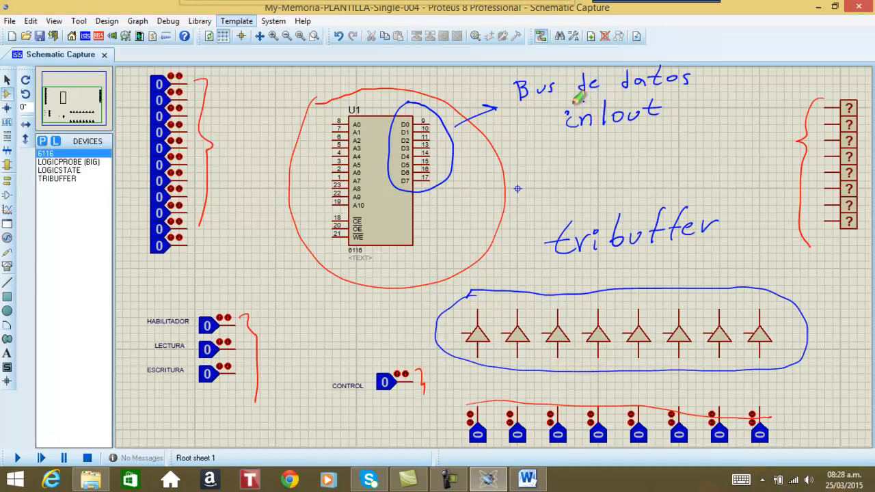
drag(565, 134, 661, 123)
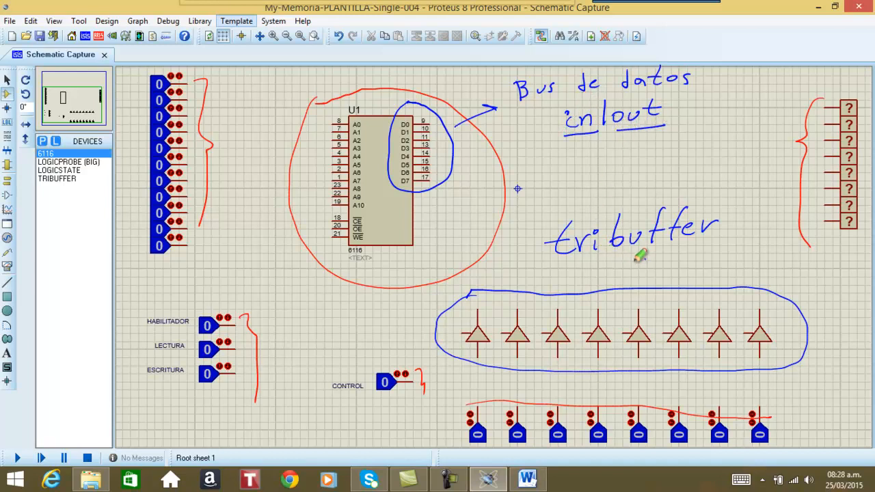
Step: Underline "tri" in the tribuffer note, clear all screen annotations and leave drawing mode
drag(564, 262, 606, 257)
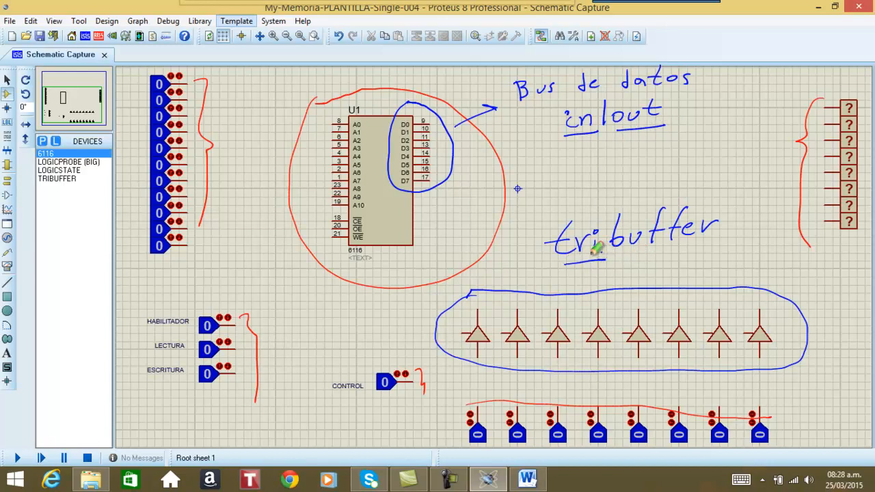
mouse_move(483, 6)
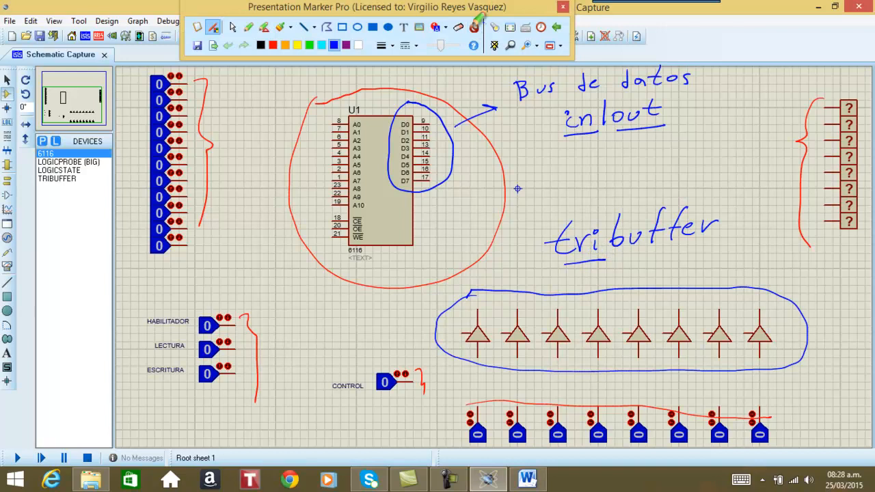
click(474, 27)
click(233, 26)
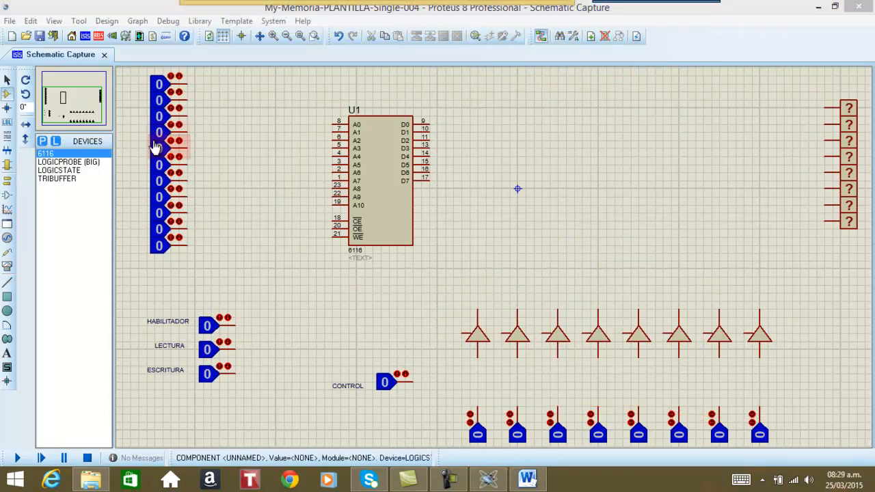
Step: Search the device library for "tribuffer", pick TRIBUFFER and place one between U1 and the output probes
click(42, 142)
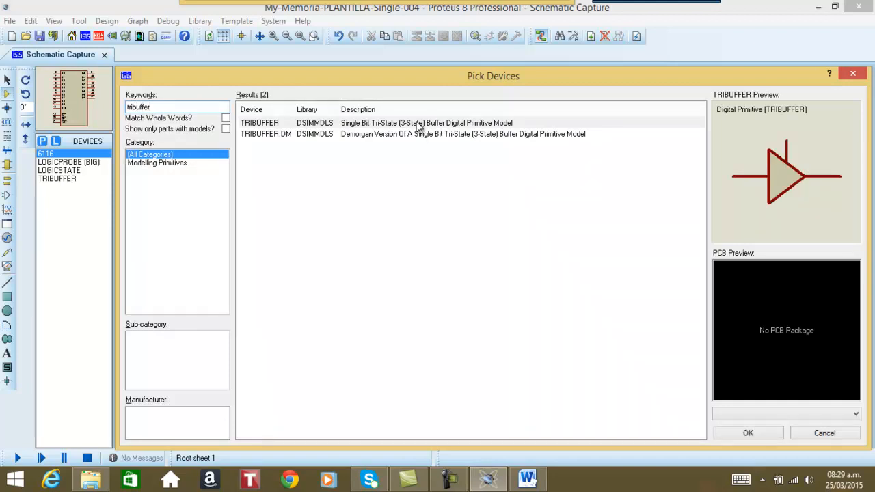
click(418, 124)
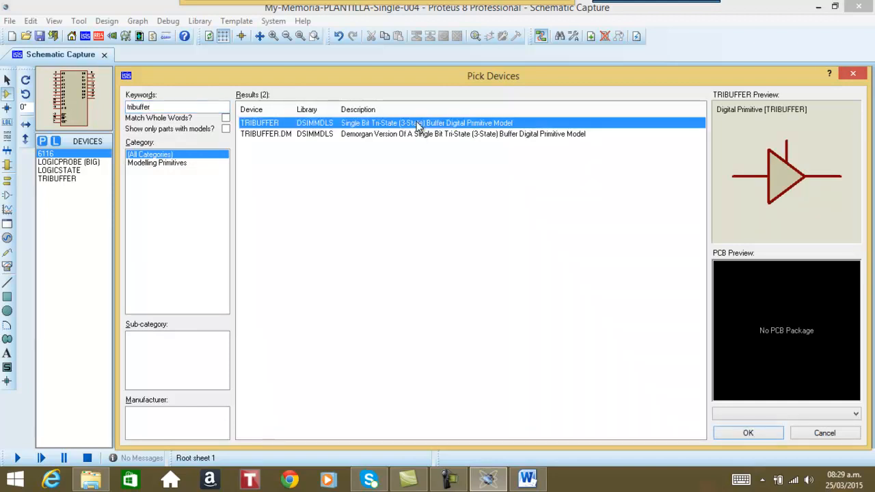
click(746, 433)
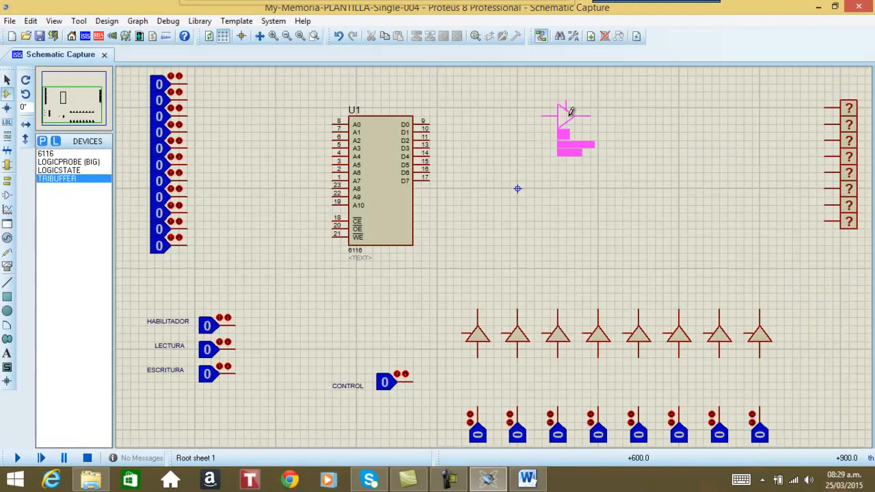
click(595, 168)
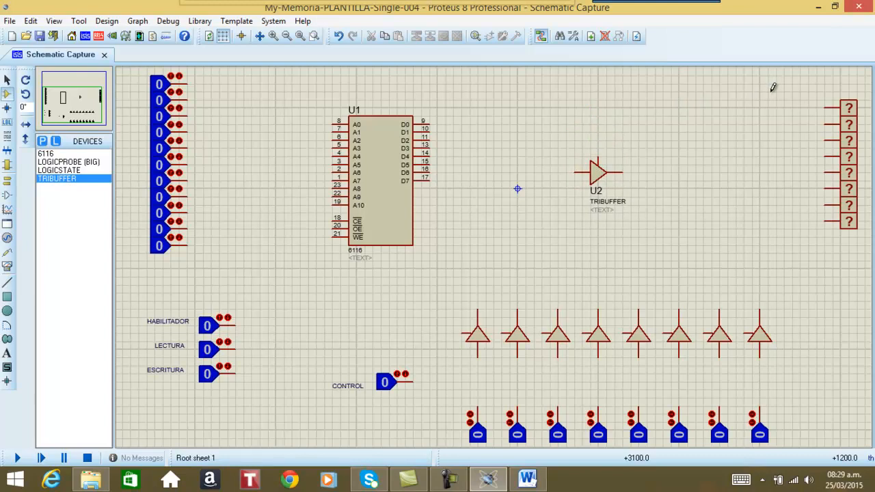
Step: Label the placed TRIBUFFER's pins by hand with "entrada" and "salida" in blue and "control" in red
mouse_move(336, 10)
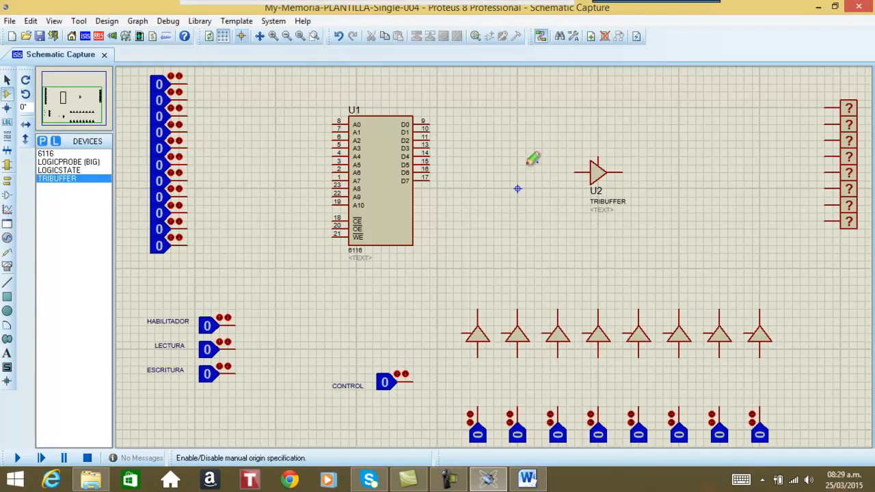
drag(514, 169, 522, 169)
mouse_move(529, 171)
mouse_down()
mouse_move(558, 161)
mouse_move(566, 173)
mouse_up()
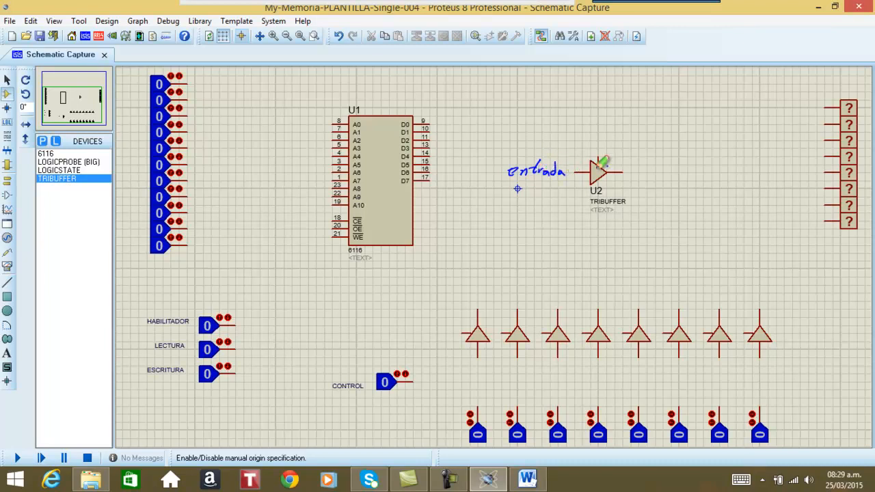
mouse_move(647, 169)
mouse_down()
mouse_move(640, 175)
mouse_move(682, 168)
mouse_move(697, 151)
mouse_move(704, 167)
mouse_up()
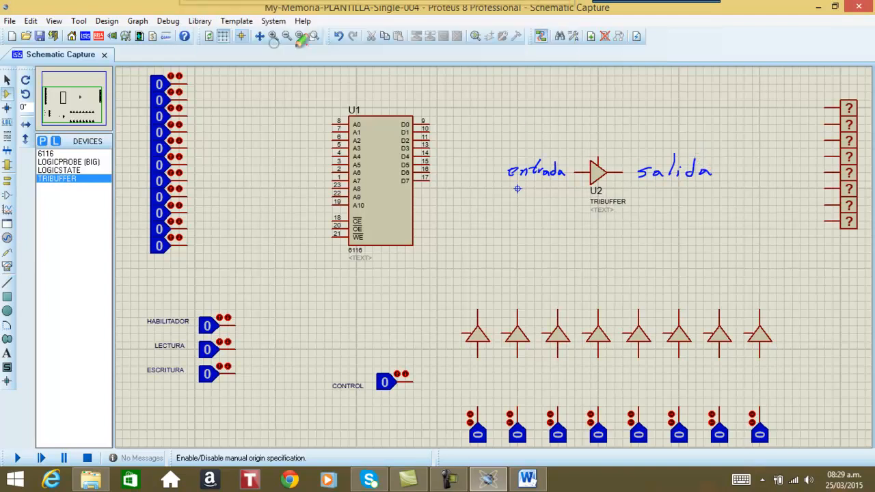
drag(589, 141, 650, 133)
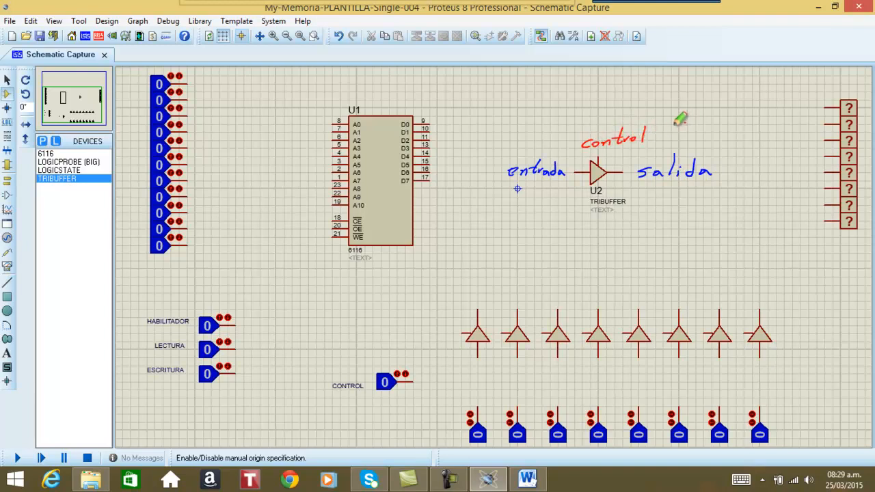
Step: Write a red brace listing 0, 1 and "hZ → high Z" below the TRIBUFFER, with "alta impedancia" under "high Z"
drag(666, 210, 667, 267)
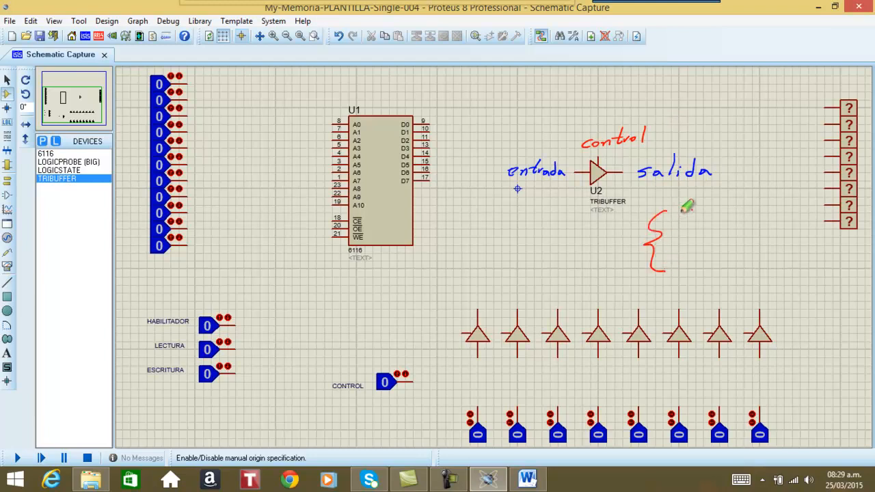
mouse_move(683, 214)
mouse_down()
mouse_move(689, 264)
mouse_move(677, 266)
mouse_move(778, 247)
mouse_move(808, 250)
mouse_move(815, 263)
mouse_up()
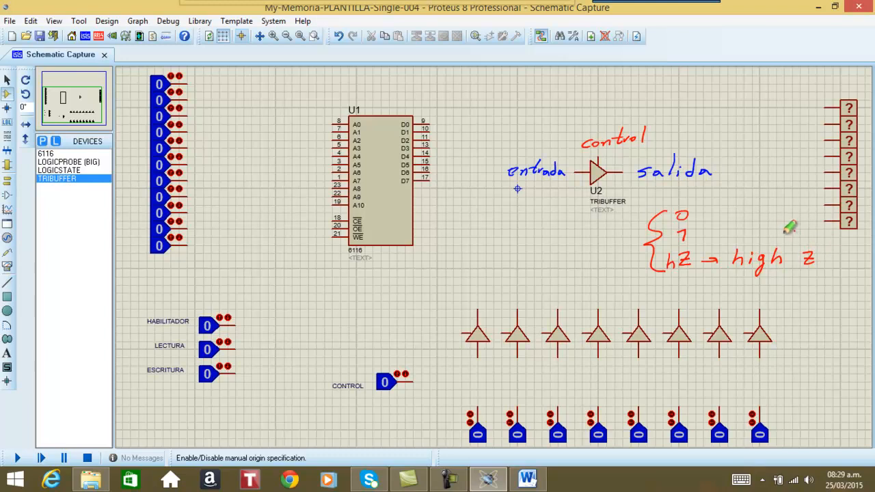
drag(739, 276, 815, 276)
mouse_move(756, 295)
mouse_down()
mouse_move(794, 293)
mouse_move(791, 317)
mouse_move(863, 311)
mouse_up()
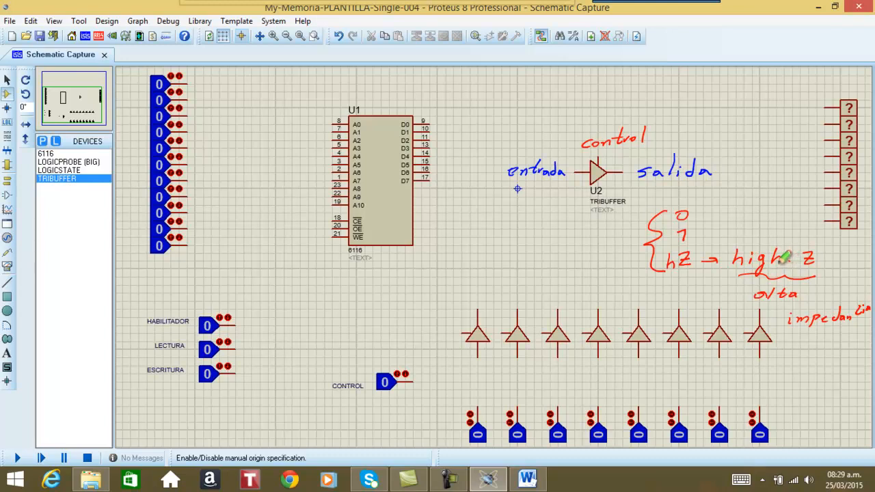
Step: Circle U1's D0–D7 pins, write "in/out" in red, and draw arrows from "in" to WE and "out" to OE, each marked 0
mouse_move(403, 106)
mouse_down()
mouse_move(391, 133)
mouse_move(414, 185)
mouse_move(447, 131)
mouse_move(412, 106)
mouse_move(508, 75)
mouse_move(483, 99)
mouse_up()
click(436, 89)
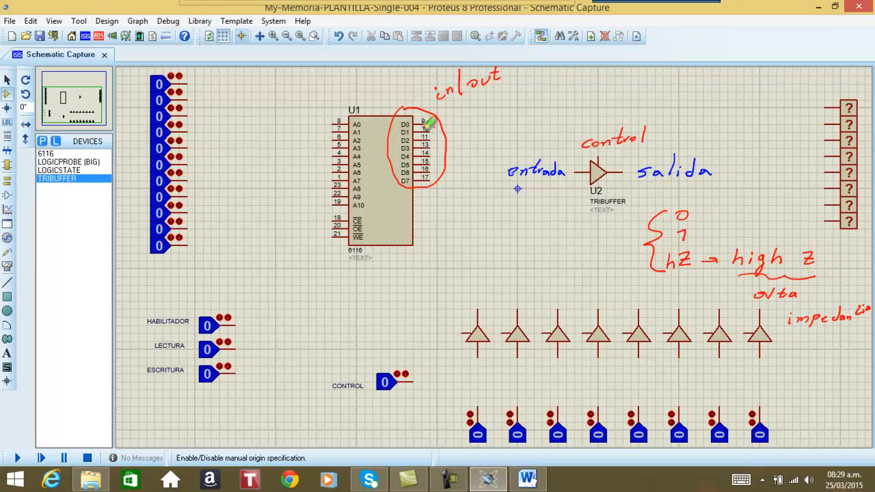
mouse_move(439, 103)
mouse_down()
mouse_move(460, 93)
mouse_move(465, 133)
mouse_move(453, 218)
mouse_move(337, 281)
mouse_move(284, 256)
mouse_move(309, 234)
mouse_move(325, 236)
mouse_up()
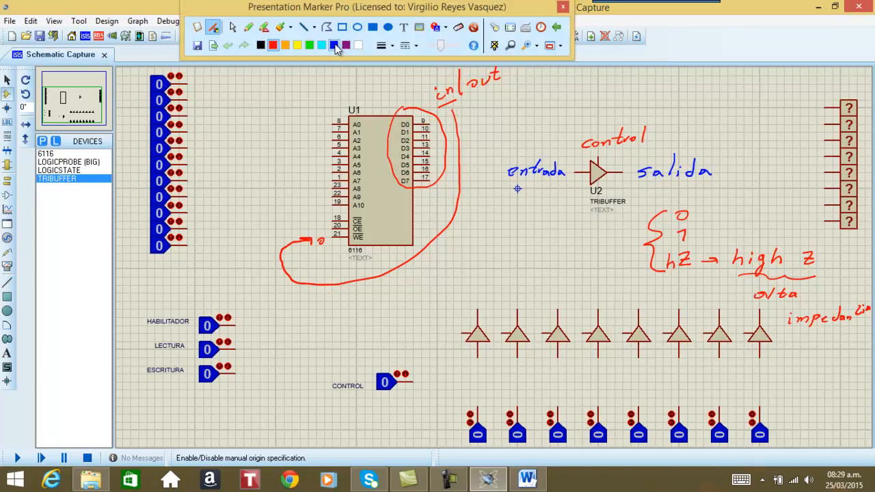
mouse_move(474, 101)
mouse_down()
mouse_move(509, 82)
mouse_move(475, 55)
mouse_move(348, 78)
mouse_move(260, 159)
mouse_move(277, 210)
mouse_move(321, 221)
mouse_up()
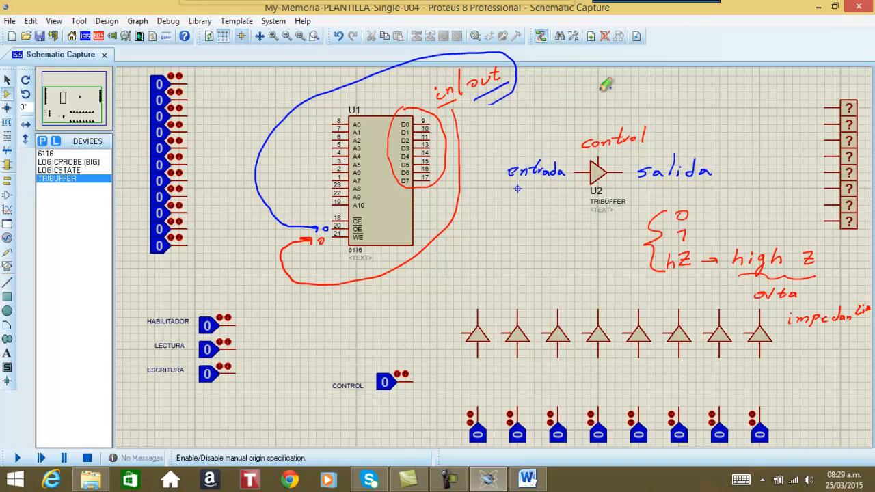
Step: Draw two opposing blue arrows above the TRIBUFFER, mark them 0 and 1, and label the clash "corto circuito"
mouse_move(629, 86)
mouse_down()
mouse_move(606, 94)
mouse_move(611, 100)
mouse_up()
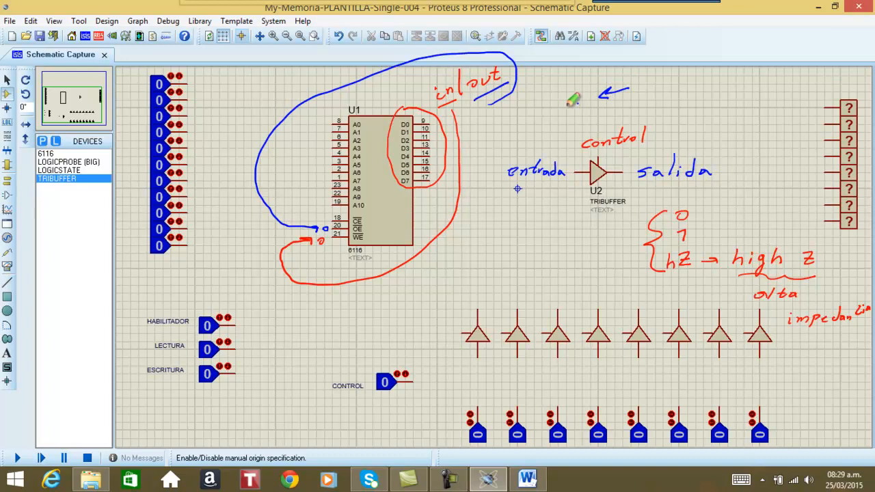
drag(549, 107, 592, 99)
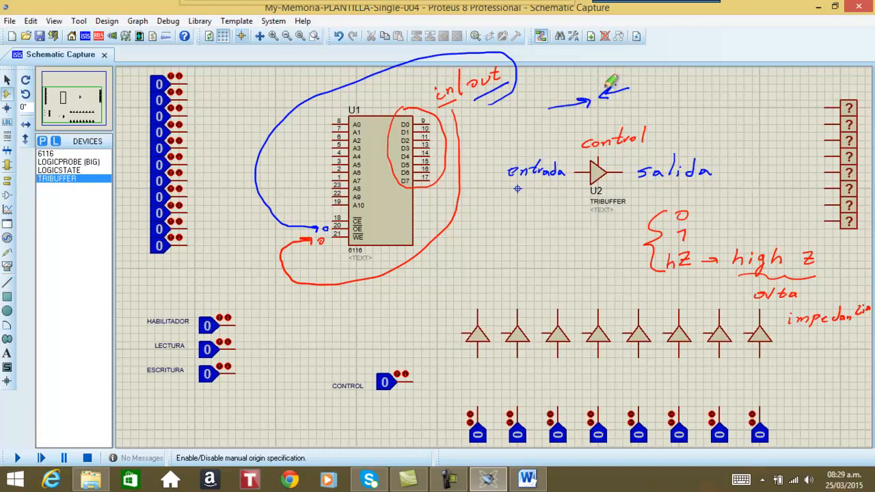
drag(560, 95, 558, 96)
mouse_move(613, 86)
mouse_down()
mouse_move(627, 85)
mouse_move(597, 79)
mouse_move(581, 60)
mouse_move(677, 51)
mouse_up()
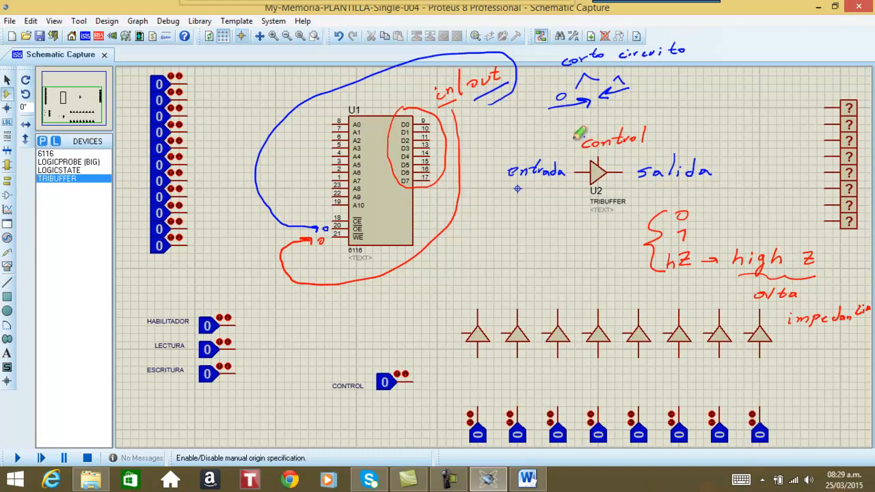
Step: Frame the labelled TRIBUFFER in blue, write 1 at its control pin and draw an arrow from "entrada" to "salida"
mouse_move(497, 147)
mouse_down()
mouse_move(494, 174)
mouse_move(563, 203)
mouse_move(697, 195)
mouse_move(726, 164)
mouse_move(715, 111)
mouse_move(581, 105)
mouse_move(524, 112)
mouse_move(497, 155)
mouse_up()
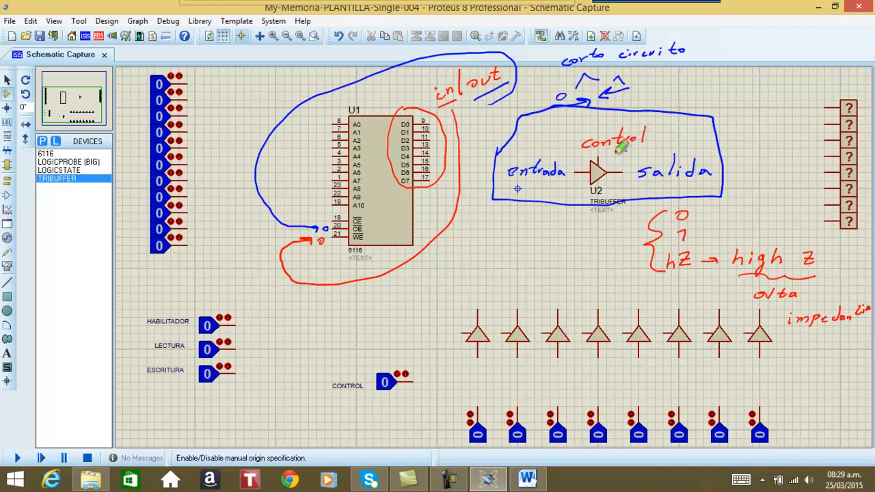
drag(613, 152, 617, 158)
drag(519, 188, 658, 183)
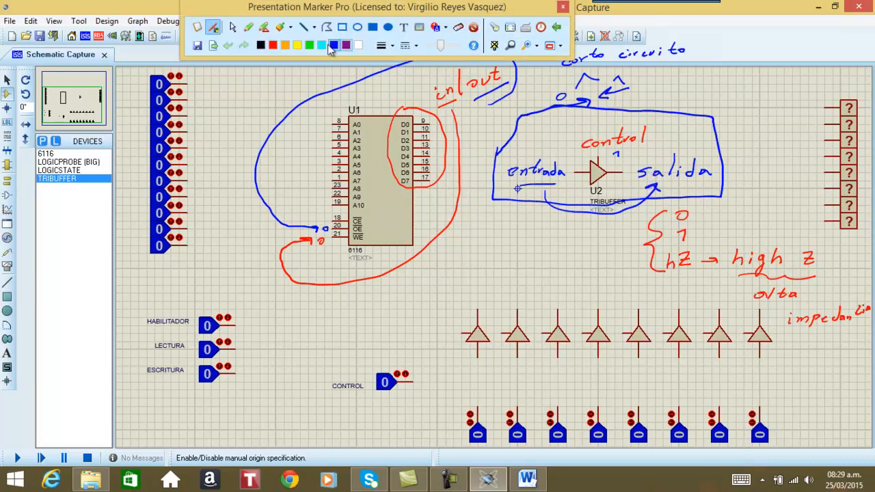
Step: Mark control 0 in green with crosses by "entrada" and "salida" and an arrow to "hZ", and clear all screen annotations
drag(615, 162, 619, 161)
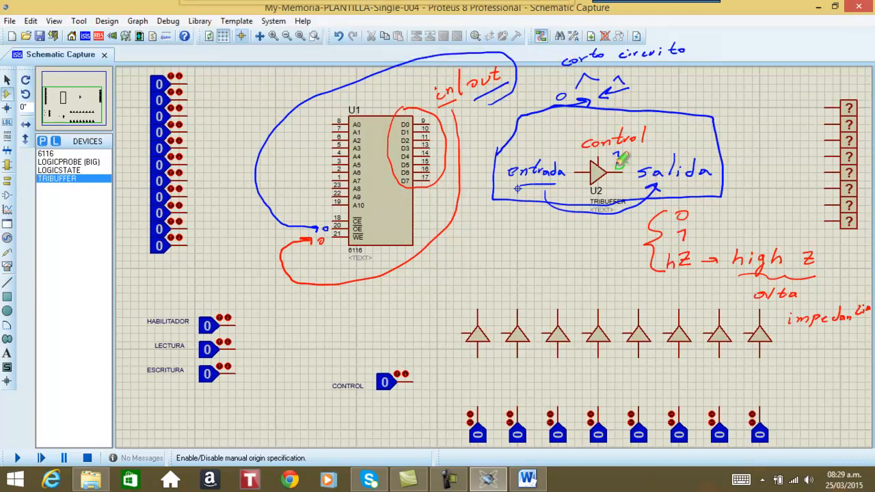
drag(558, 186, 571, 196)
drag(570, 186, 557, 197)
drag(630, 181, 643, 191)
mouse_move(642, 182)
mouse_down()
mouse_move(629, 192)
mouse_move(603, 274)
mouse_move(684, 282)
mouse_move(686, 270)
mouse_move(691, 282)
mouse_up()
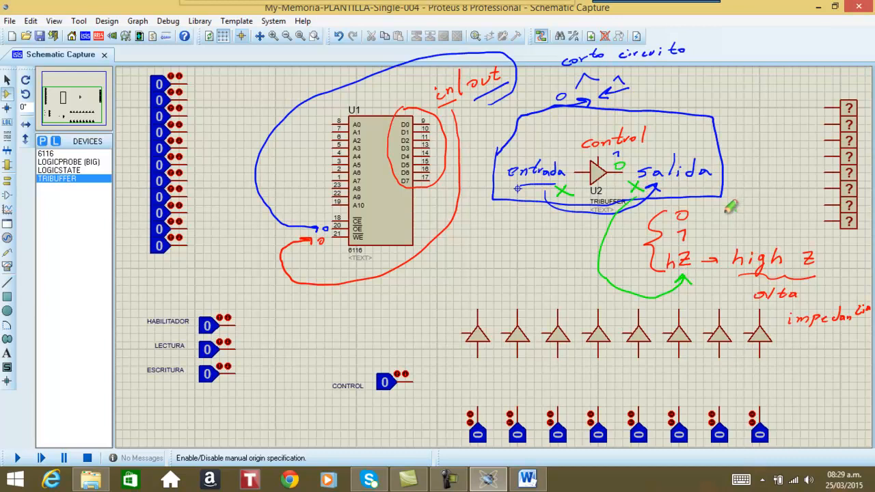
mouse_move(462, 4)
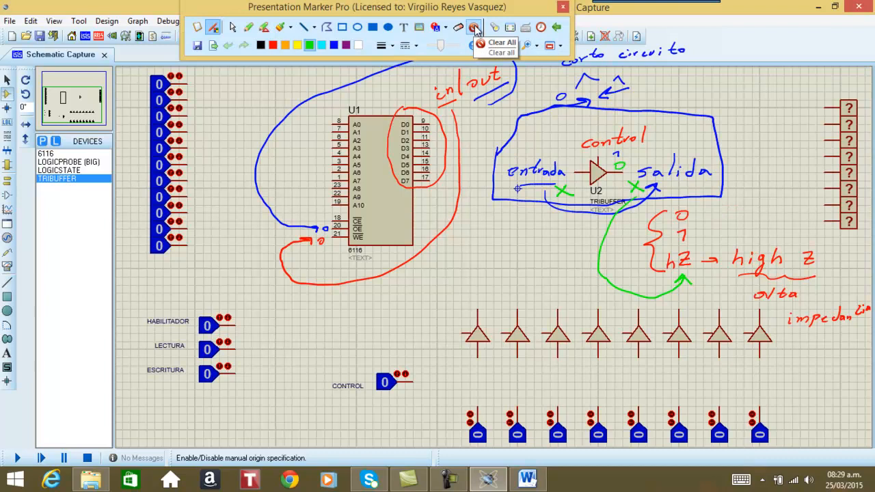
click(475, 28)
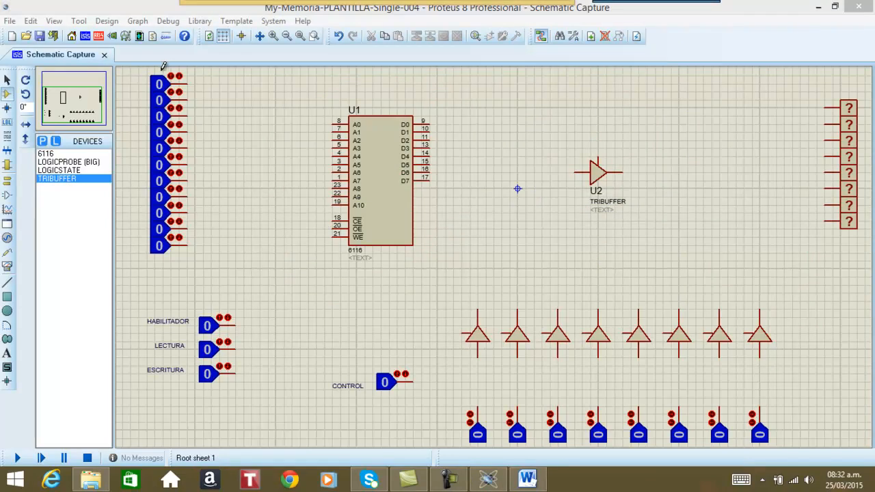
Step: Place two LOGICSTATE inputs before the TRIBUFFER U2 and one LOGICPROBE (BIG) beyond its output
click(60, 170)
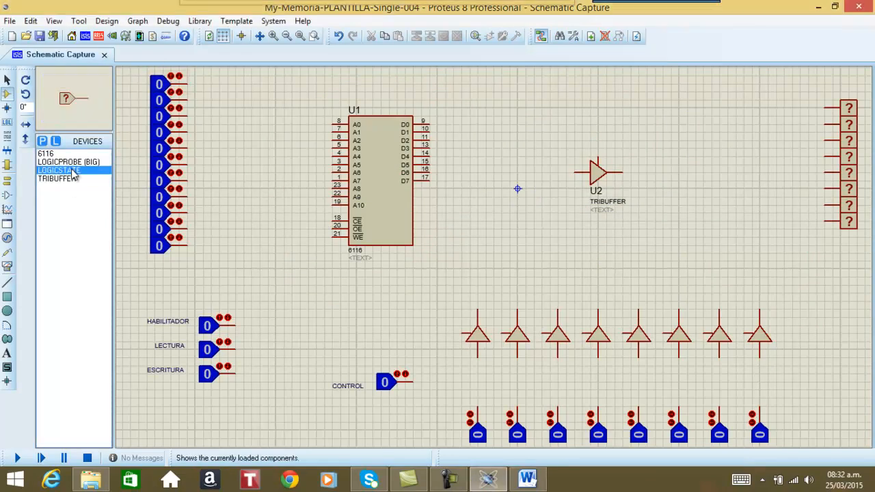
right_click(536, 165)
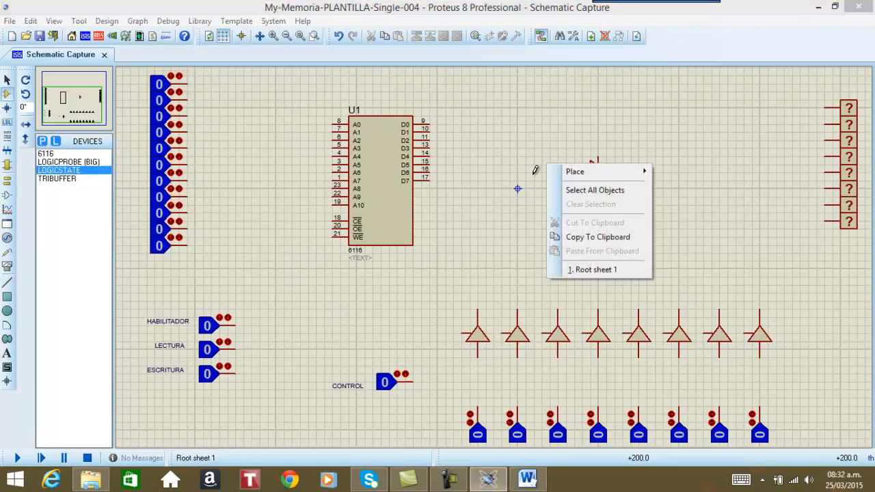
key(Escape)
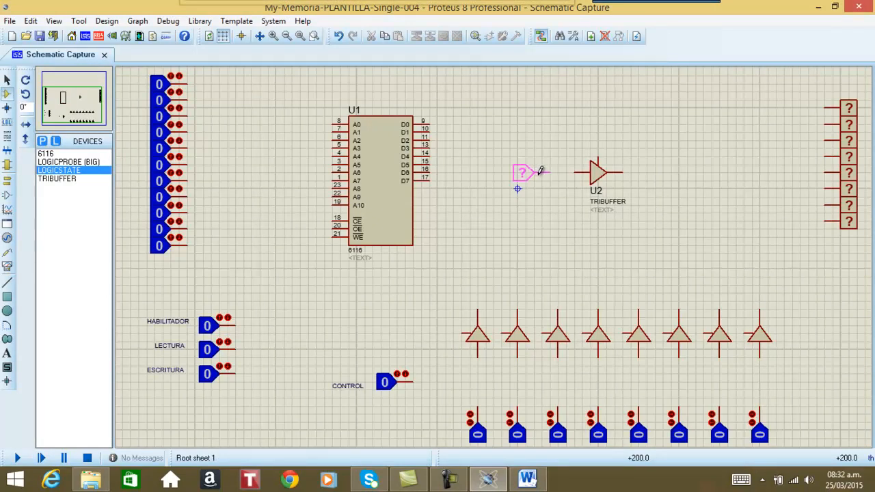
click(540, 170)
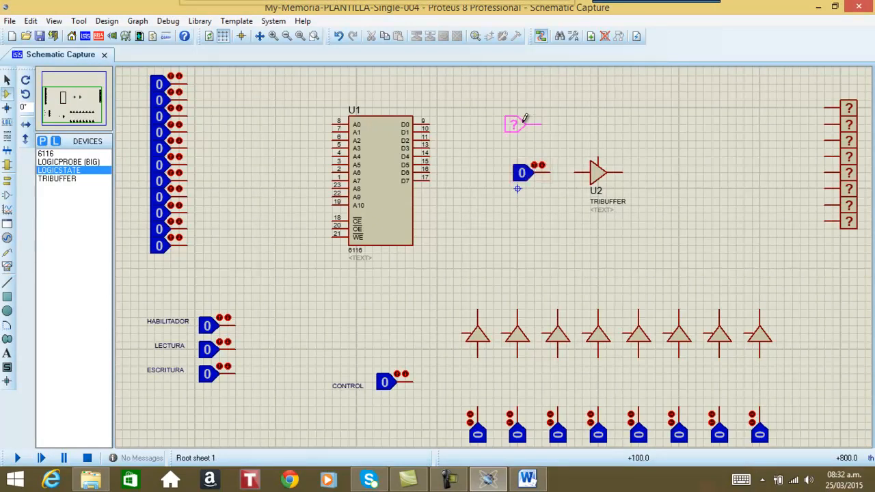
click(531, 117)
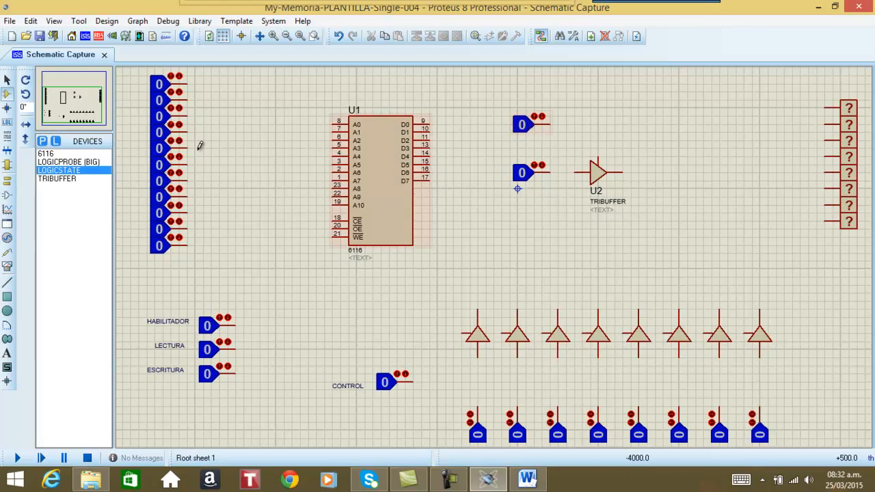
click(71, 164)
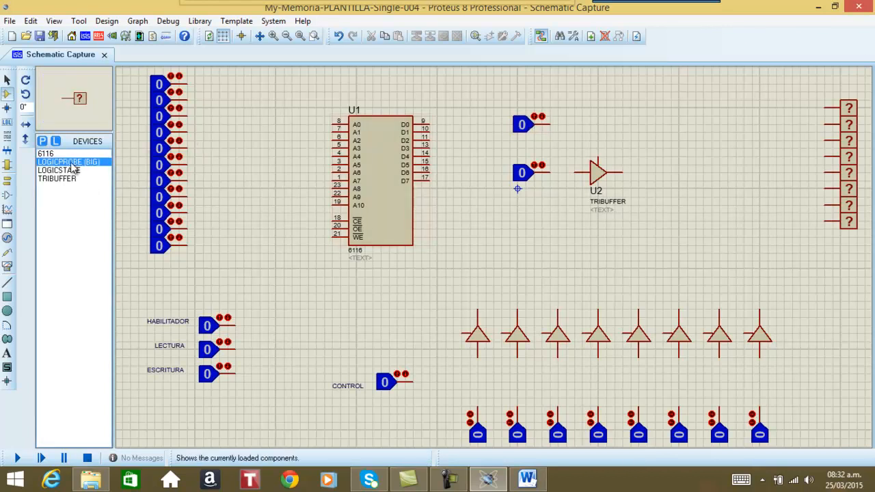
click(675, 171)
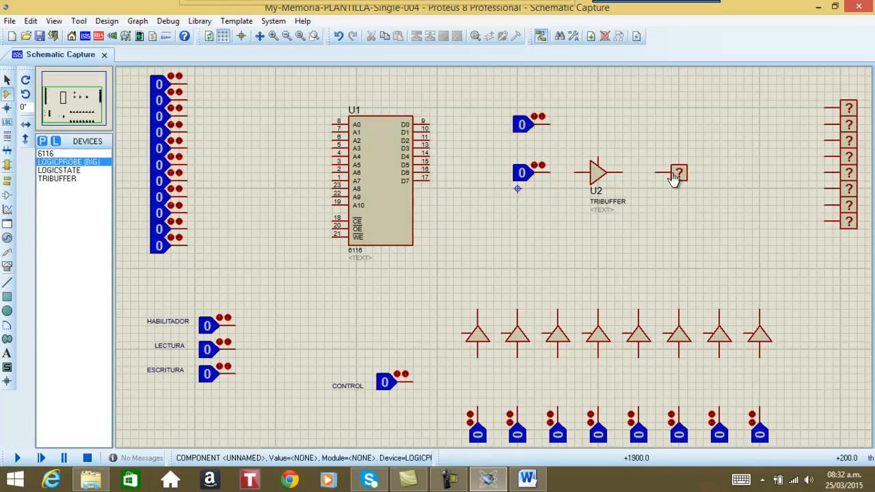
Step: Wire the lower logic state to U2's input, U2's output to the probe, and the upper logic state to its control pin
click(550, 170)
click(576, 173)
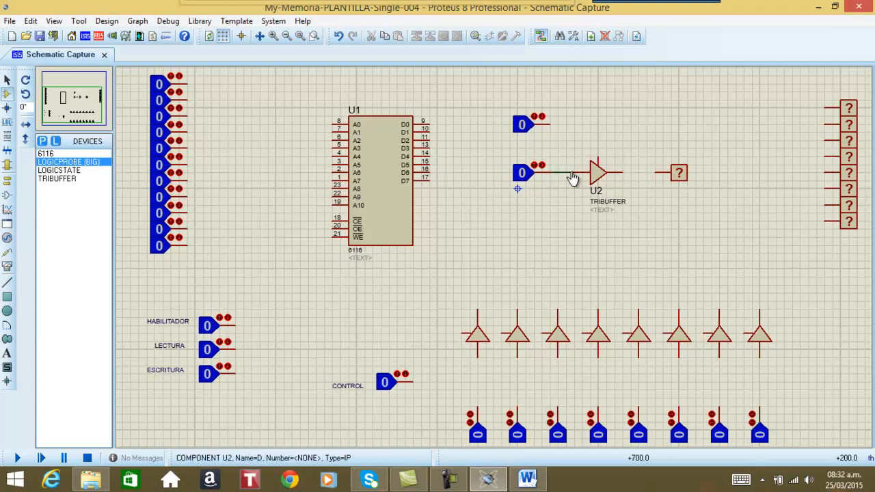
click(622, 169)
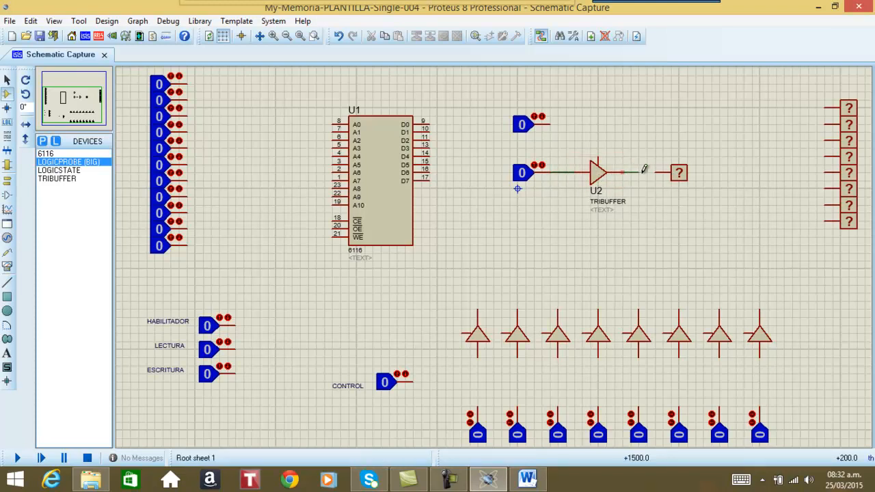
click(657, 171)
click(552, 119)
click(599, 161)
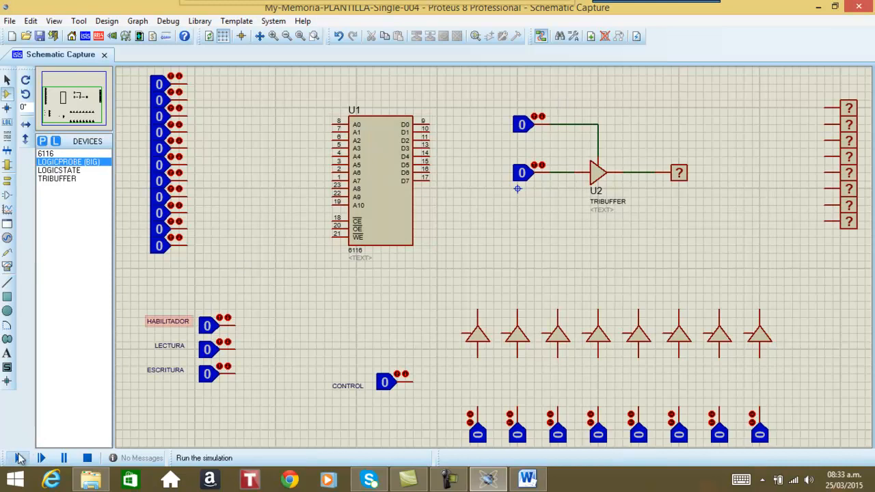
Step: Run the simulation and circle U2's input level in red, with a crossed-out arrow from it to the probe
click(19, 460)
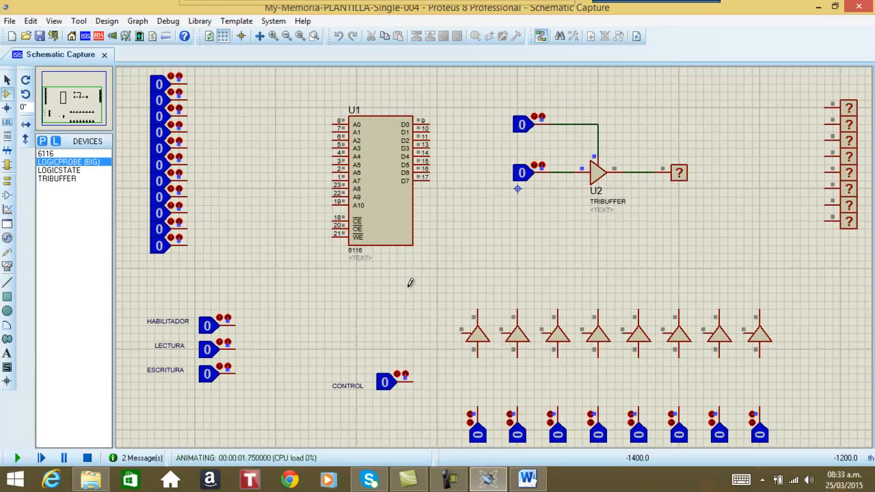
mouse_move(411, 6)
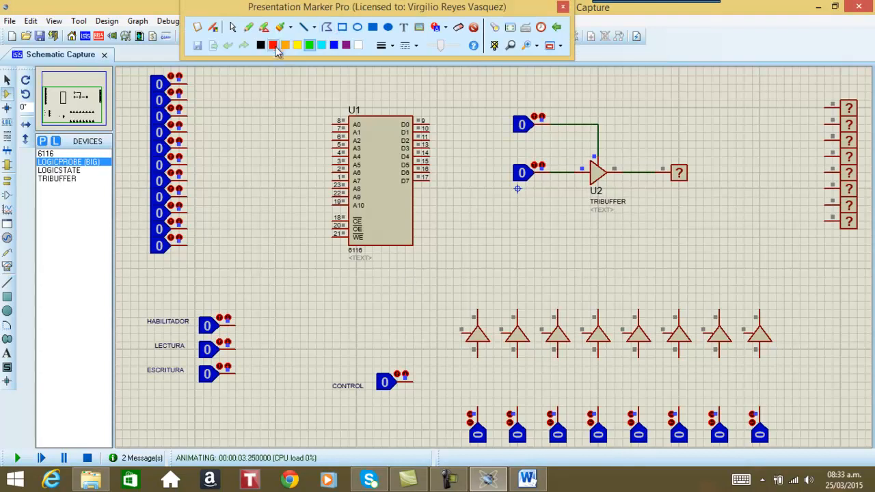
click(273, 46)
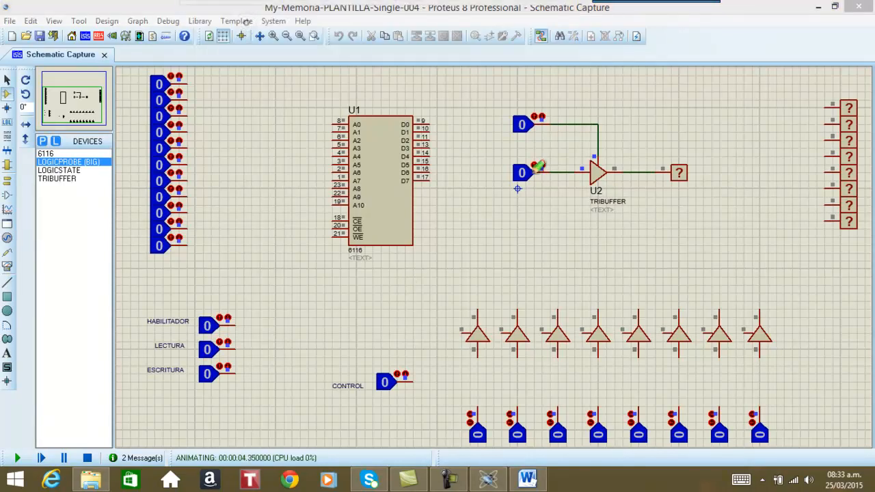
mouse_move(579, 165)
mouse_down()
mouse_move(587, 171)
mouse_move(581, 164)
mouse_up()
mouse_move(581, 177)
mouse_down()
mouse_move(567, 195)
mouse_move(648, 214)
mouse_move(661, 203)
mouse_up()
drag(647, 206, 668, 213)
mouse_move(614, 244)
mouse_down()
mouse_move(626, 223)
mouse_move(635, 244)
mouse_up()
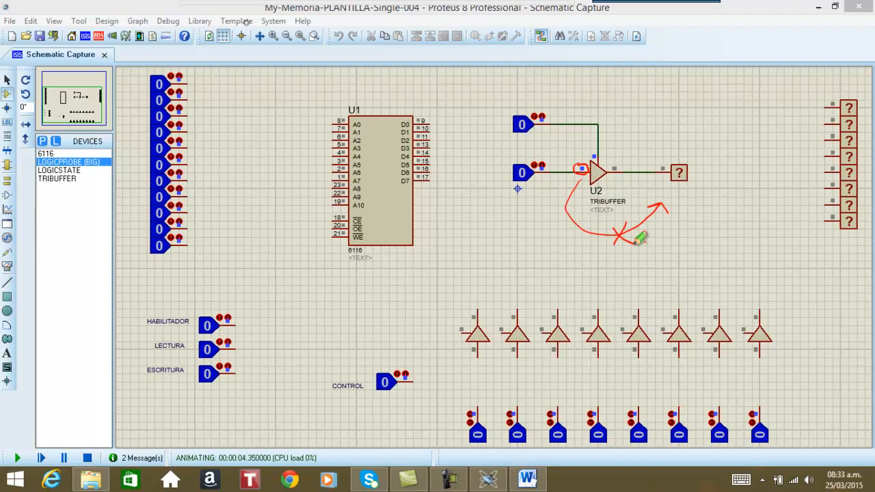
Step: Label the upper logic state "control" with a 1 above it, add crosses on the arrow, and circle the probe with "high Z" beside it
mouse_move(464, 122)
mouse_down()
mouse_move(497, 119)
mouse_move(501, 129)
mouse_up()
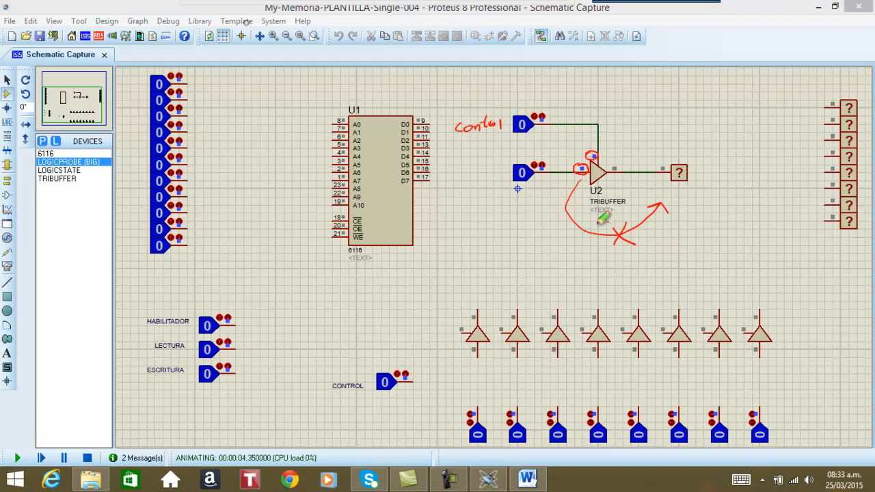
mouse_move(617, 228)
mouse_down()
mouse_move(601, 237)
mouse_move(616, 249)
mouse_move(582, 248)
mouse_move(594, 248)
mouse_up()
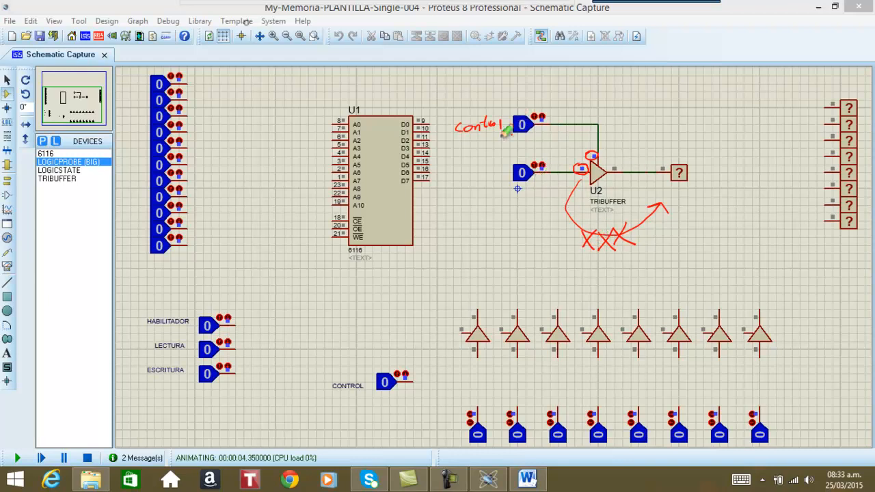
drag(515, 101, 524, 106)
mouse_move(679, 145)
mouse_down()
mouse_move(697, 190)
mouse_move(679, 146)
mouse_up()
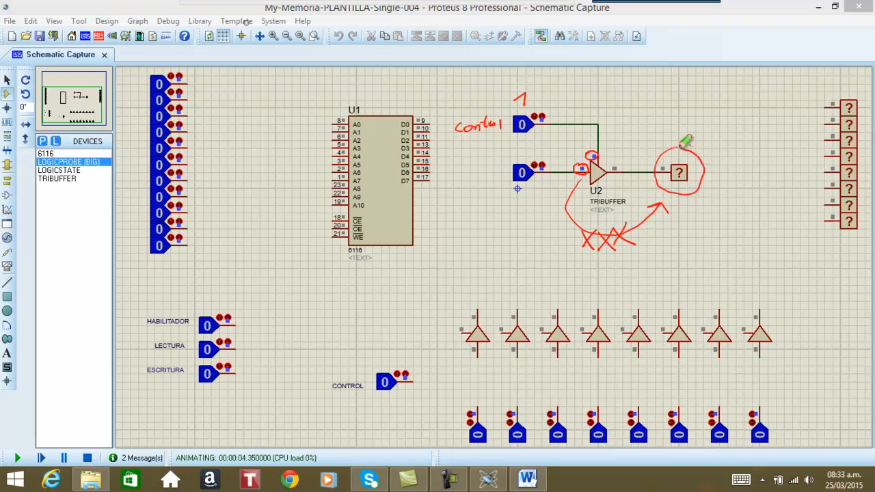
mouse_move(716, 174)
mouse_down()
mouse_move(743, 203)
mouse_move(758, 188)
mouse_move(791, 197)
mouse_up()
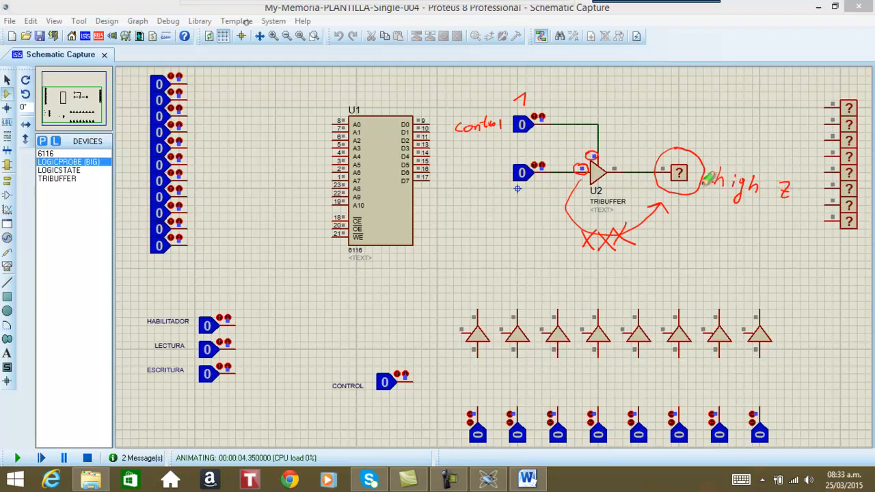
Step: Clear all screen annotations and set the TRIBUFFER's control logic state to 1 in the running simulation
mouse_move(494, 7)
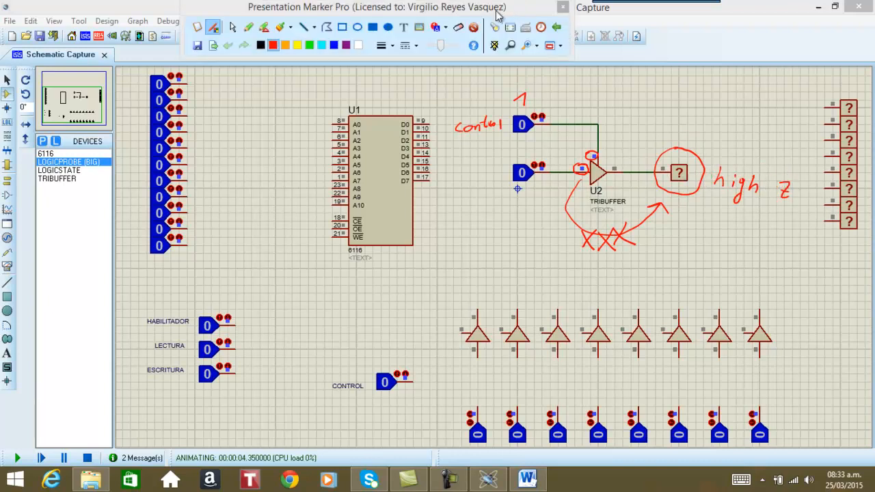
click(480, 29)
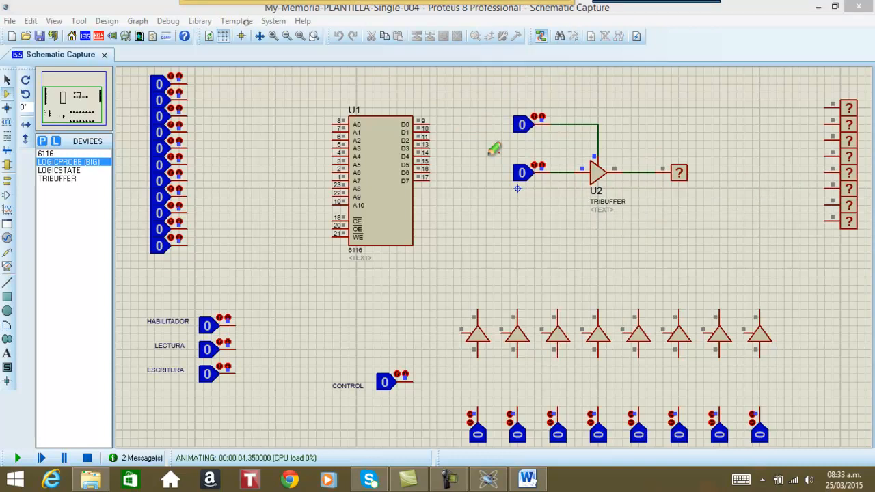
mouse_move(469, 4)
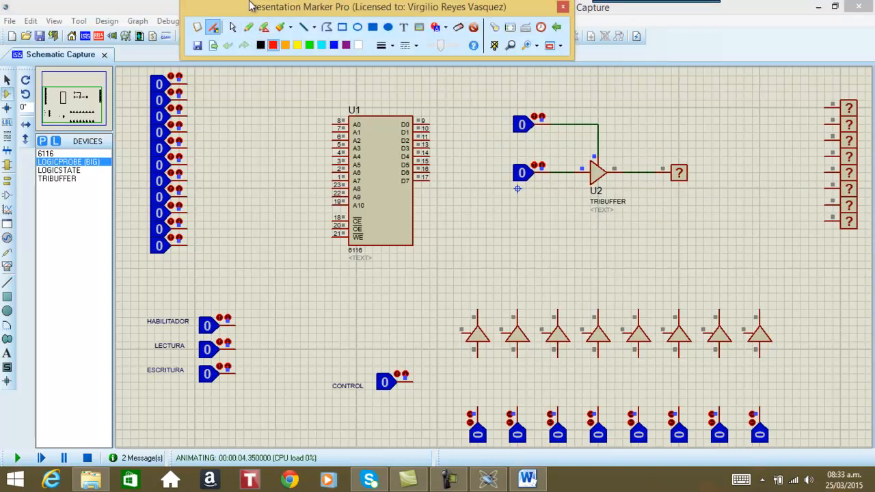
click(248, 29)
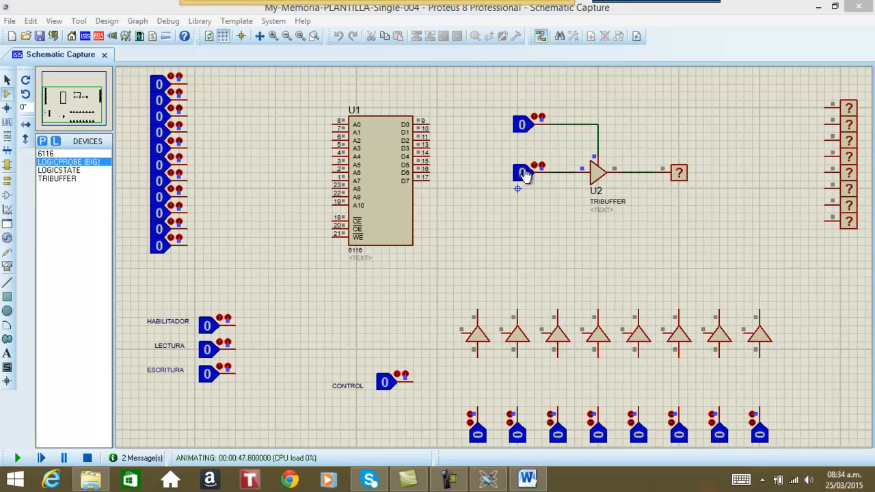
click(522, 126)
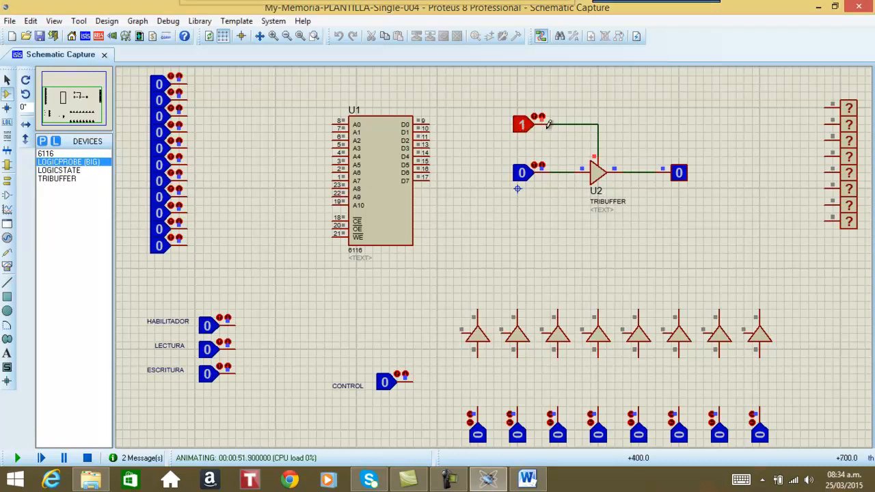
Step: Toggle U2's input logic state repeatedly between 0 and 1, leave it at 1, and set the control logic state to 0
click(523, 174)
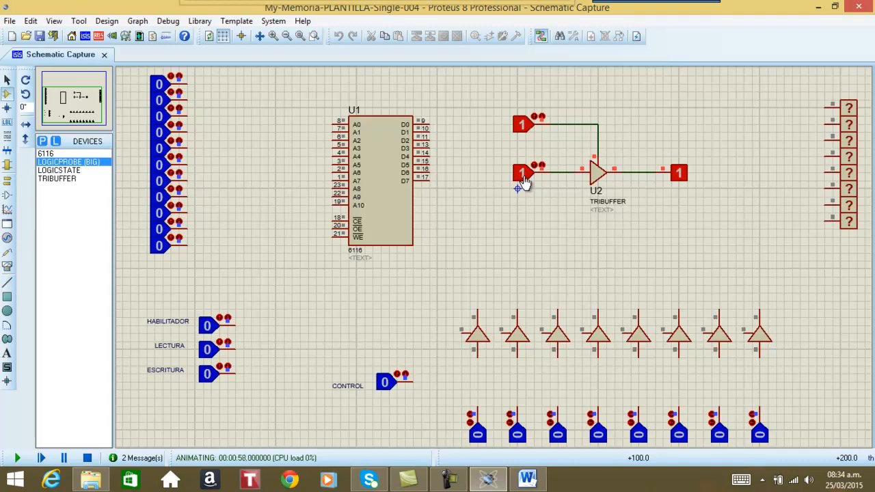
click(523, 177)
click(523, 176)
click(522, 176)
click(523, 176)
click(523, 176)
click(523, 177)
click(523, 176)
click(523, 177)
click(523, 176)
click(522, 176)
click(523, 176)
click(523, 177)
click(523, 176)
click(523, 176)
click(523, 177)
click(523, 176)
click(522, 130)
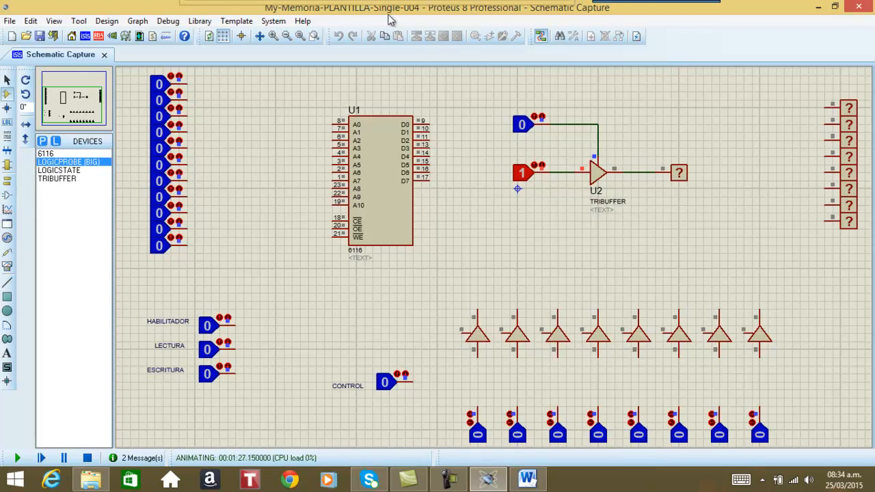
mouse_move(437, 6)
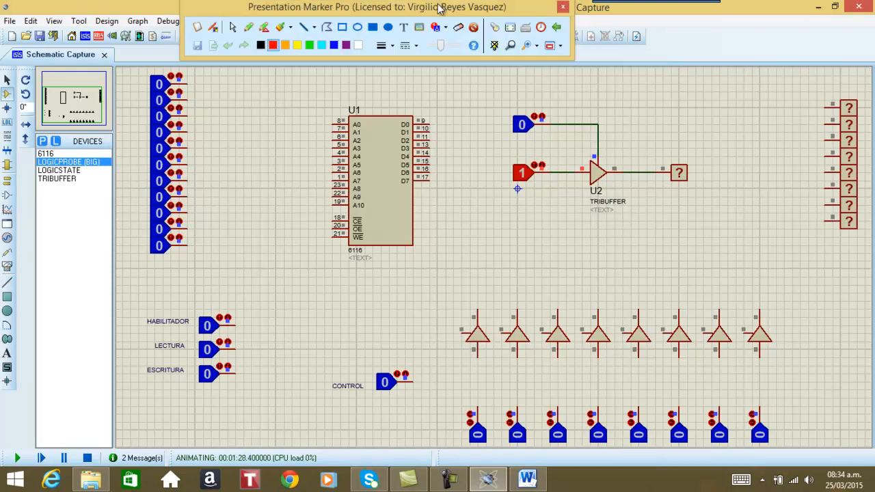
click(471, 31)
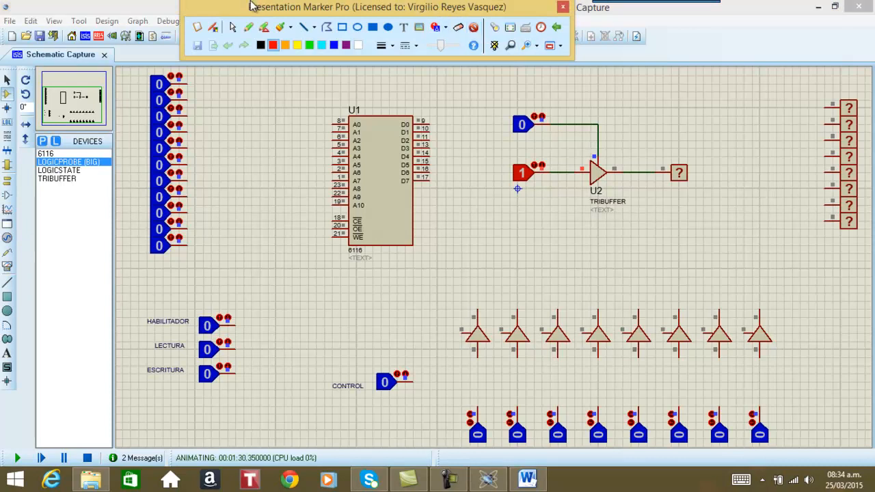
click(233, 27)
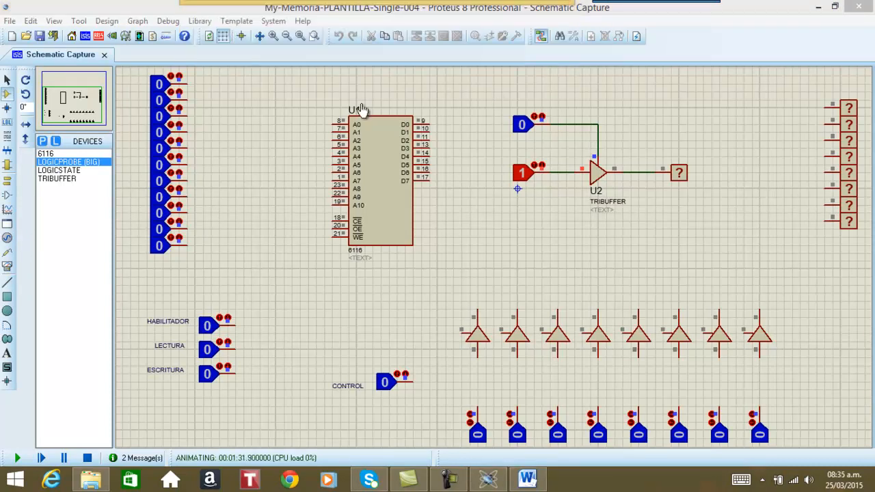
click(7, 79)
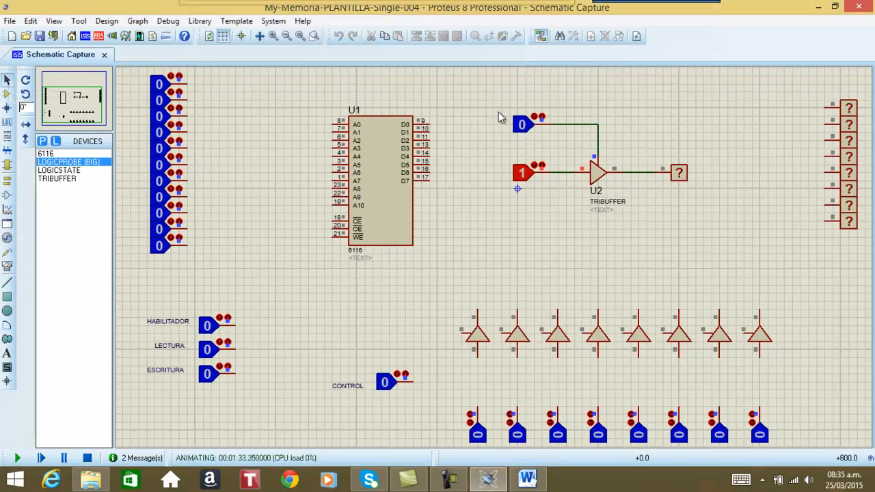
drag(487, 92, 719, 229)
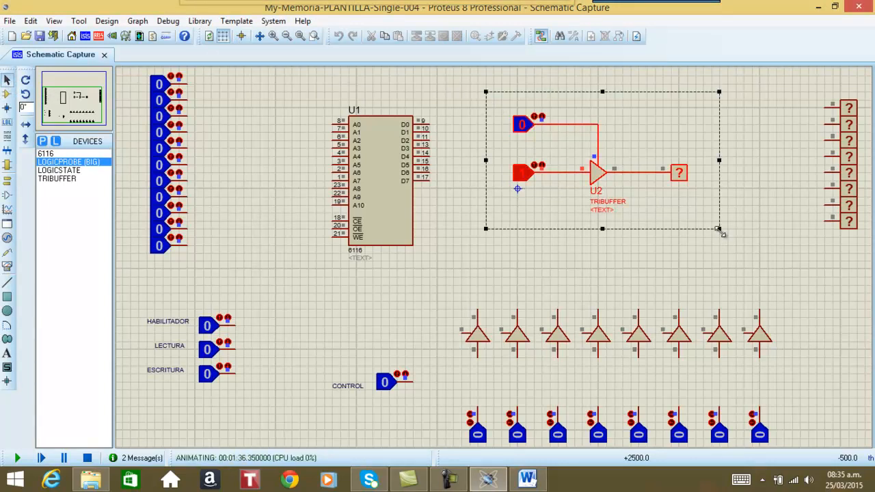
right_click(677, 142)
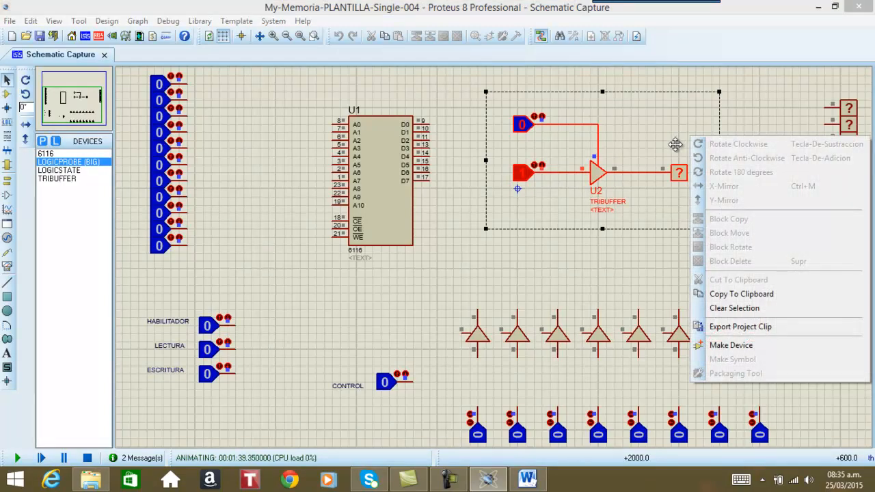
click(560, 229)
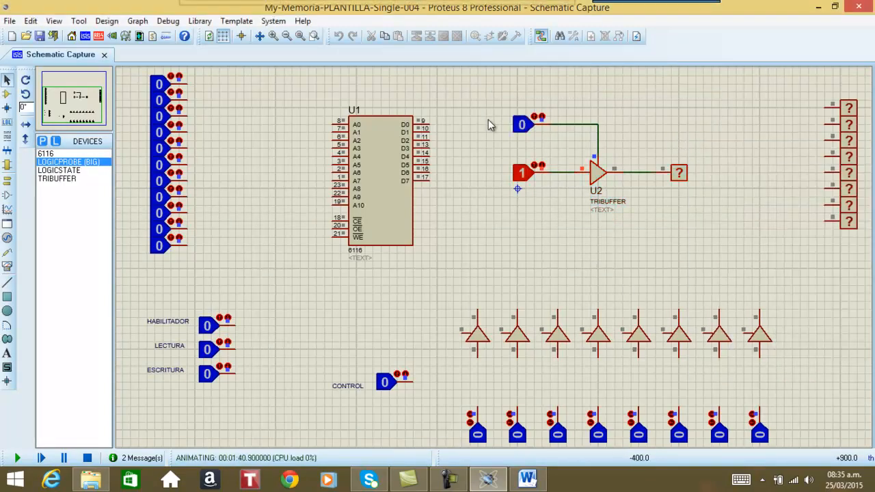
Step: Stop the simulation, close its message log, and delete the whole U2 TRIBUFFER test circuit with its logic states and probe
click(87, 457)
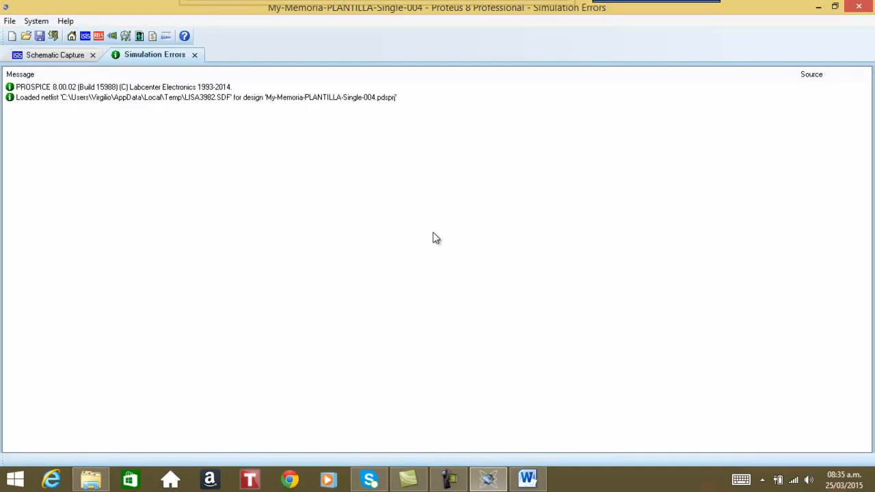
click(194, 55)
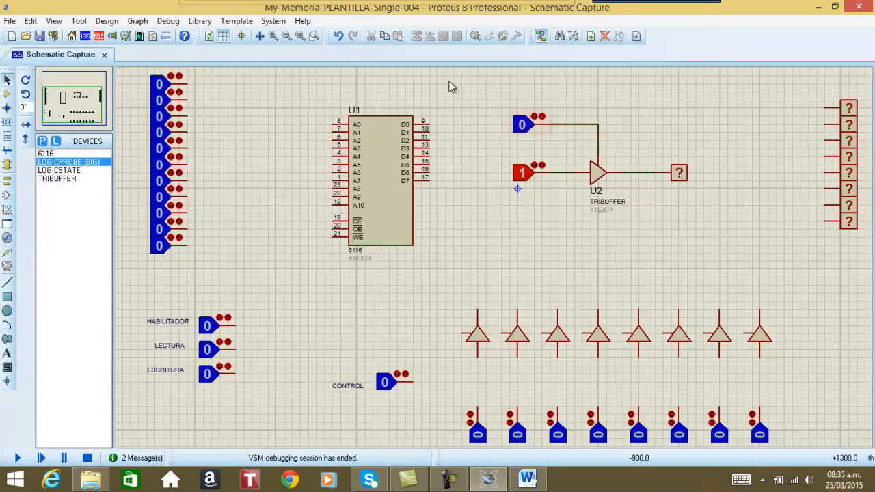
drag(493, 91, 718, 221)
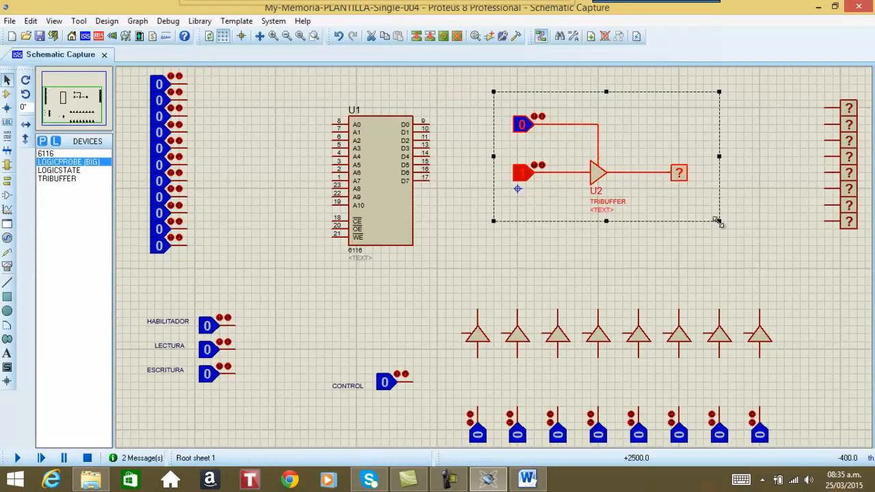
key(Delete)
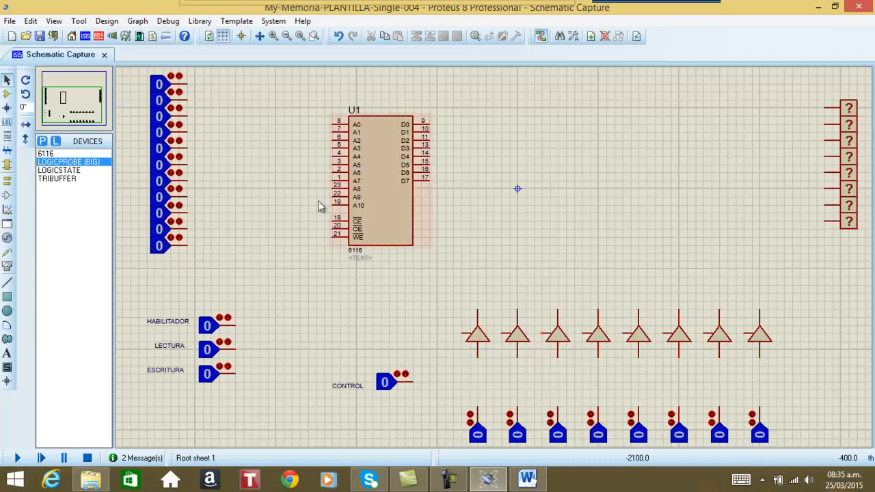
Step: Wire the first five logic states of the address column, in order from the uppermost, to U1's pins A0 to A4
click(191, 82)
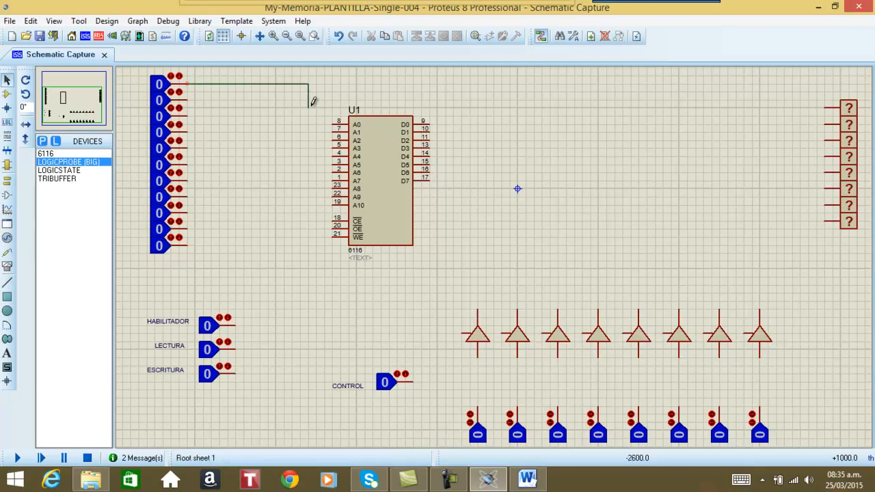
click(330, 121)
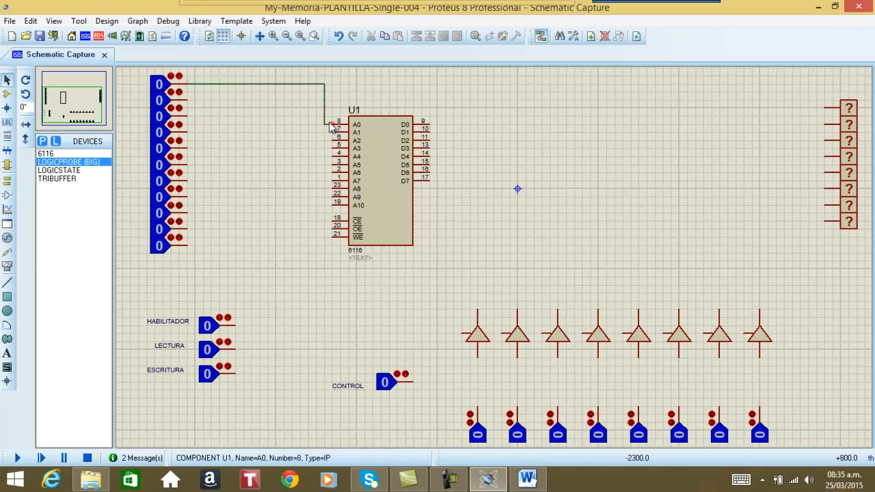
click(191, 97)
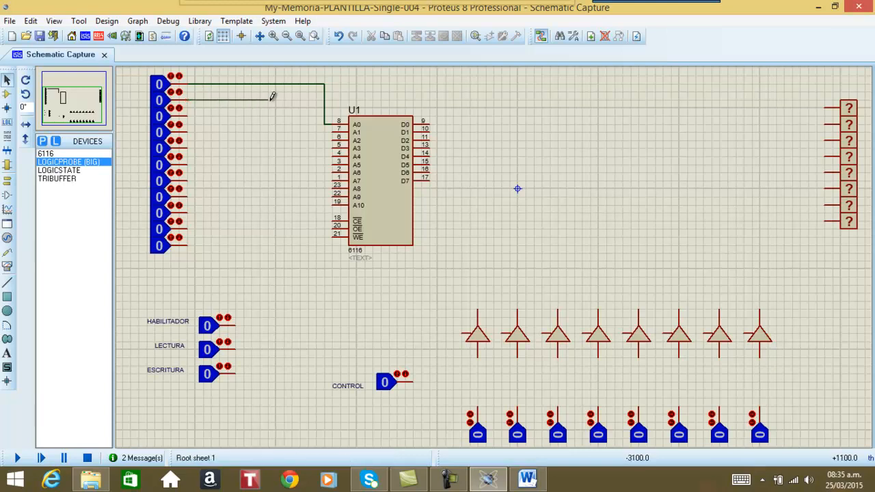
click(333, 129)
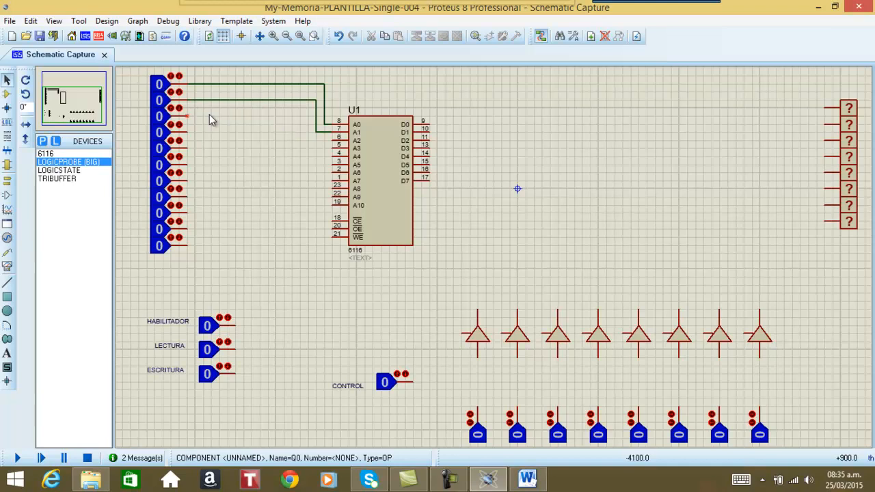
click(186, 116)
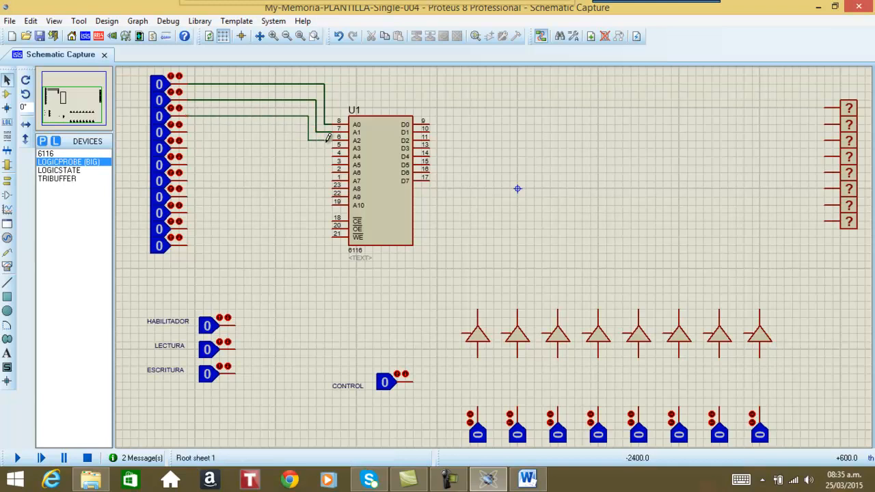
click(333, 136)
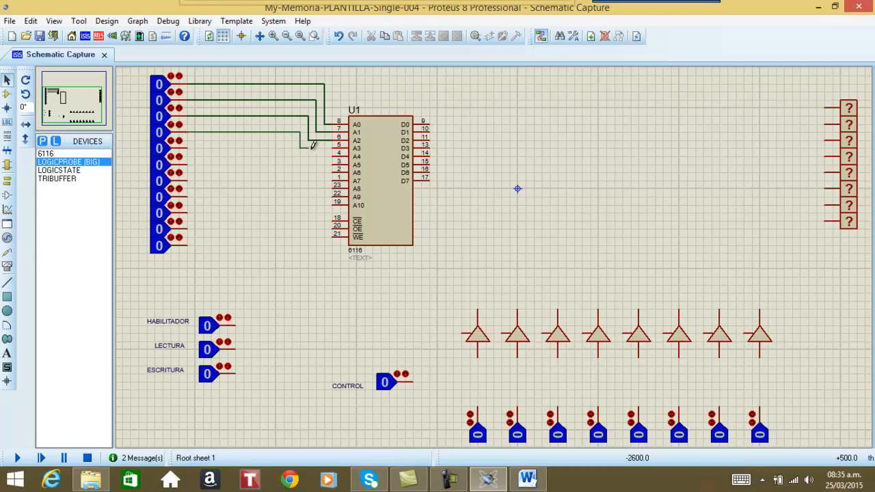
click(333, 148)
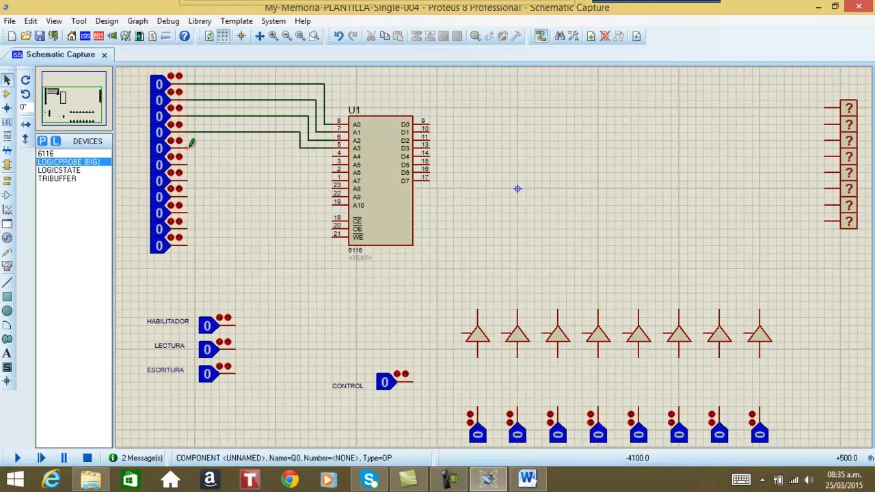
click(190, 147)
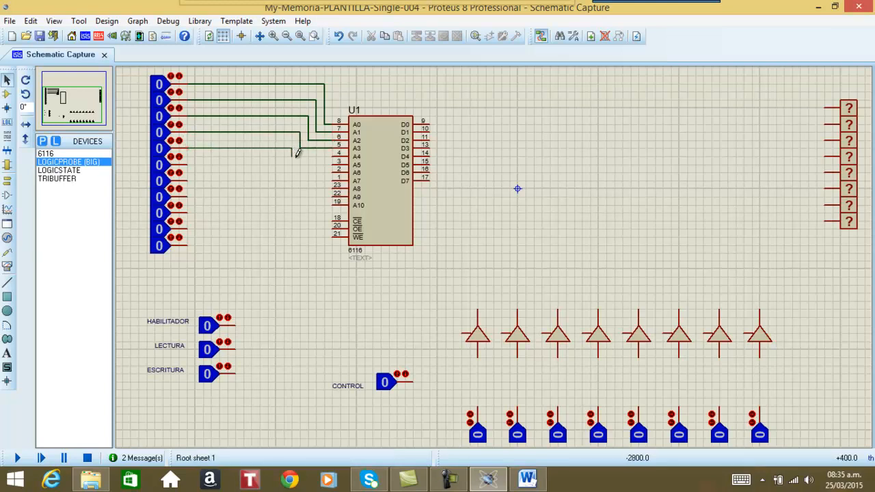
click(333, 156)
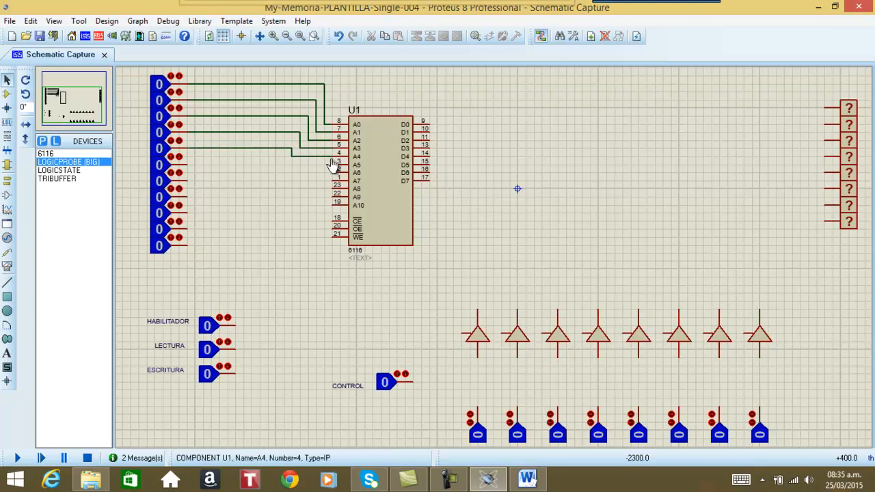
Step: Wire the sixth to tenth logic states of the address column, in order, to U1's pins A5 to A9
click(192, 159)
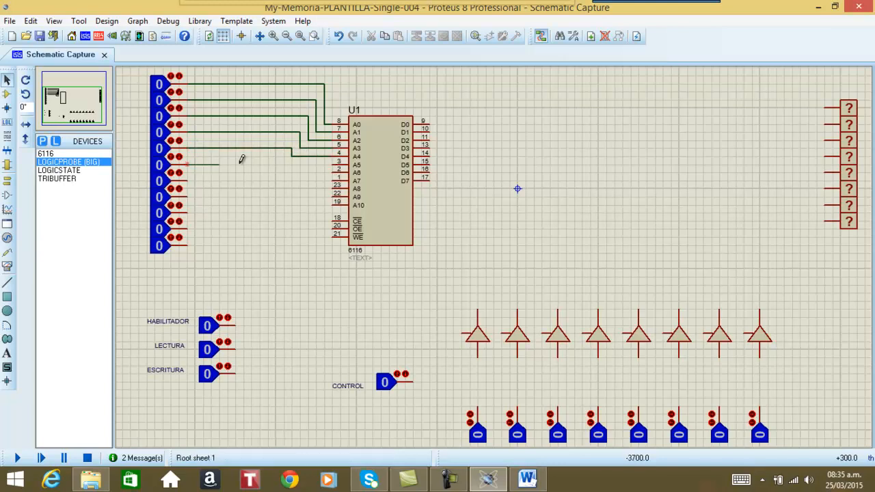
click(332, 167)
click(191, 179)
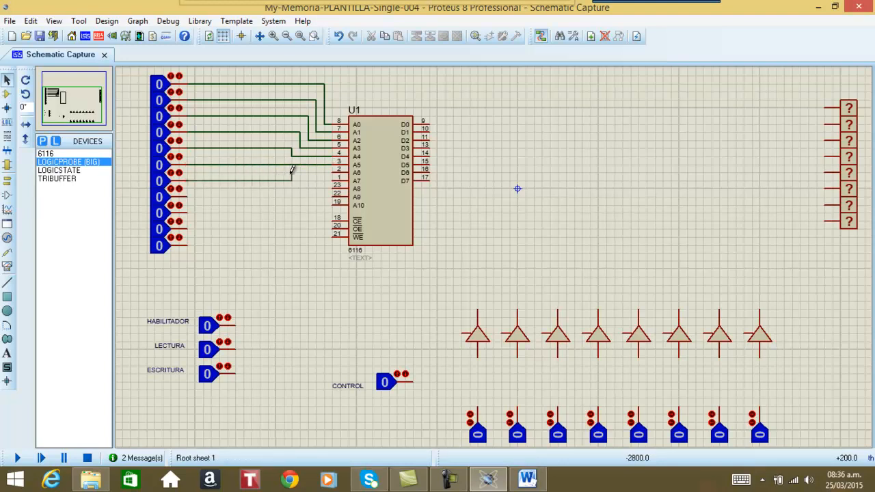
click(333, 169)
click(189, 196)
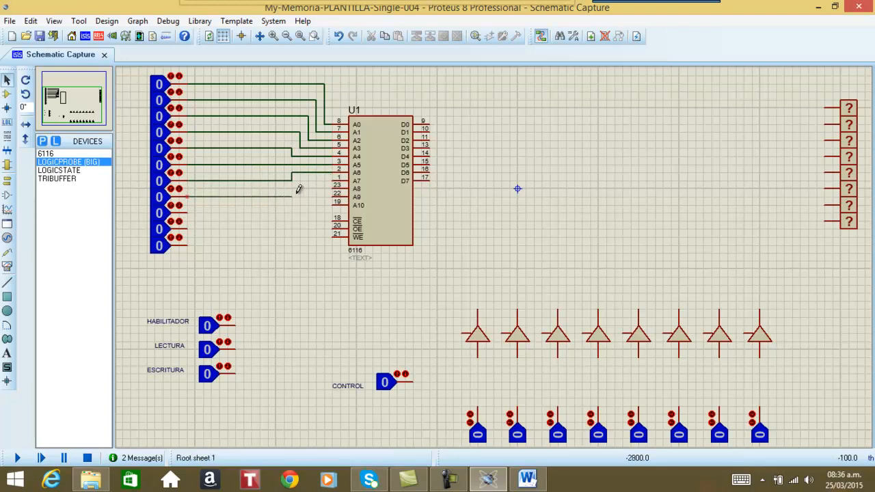
click(333, 180)
click(191, 212)
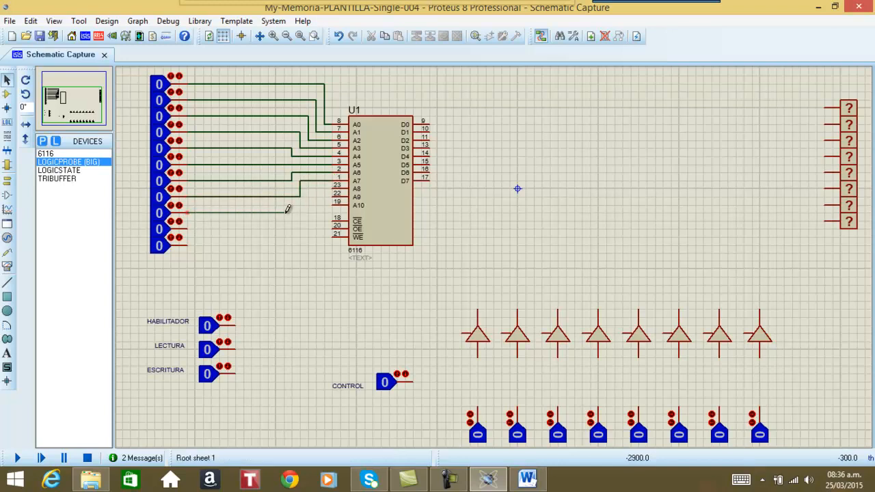
click(333, 190)
click(190, 229)
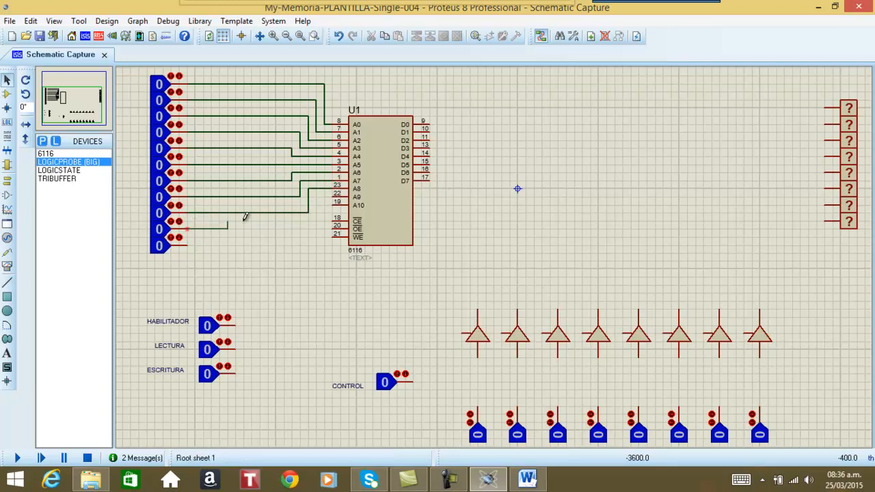
click(332, 194)
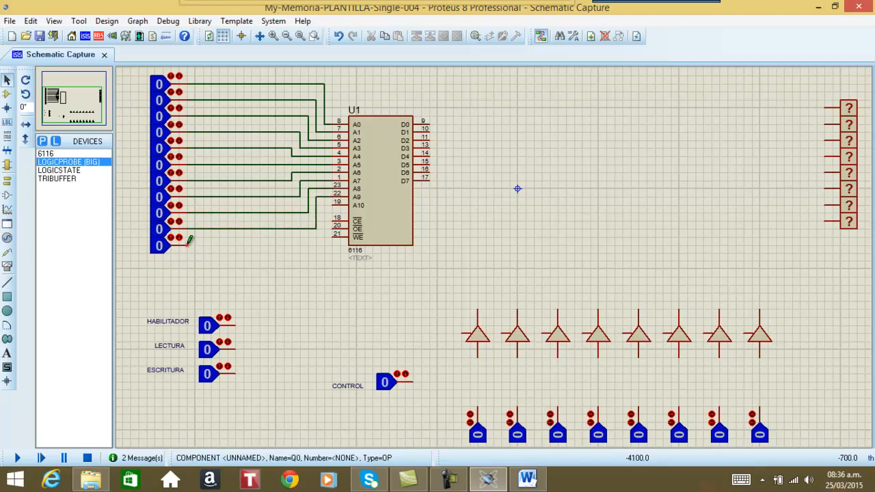
Step: Shift the vertical segments of the A6 to A9 wires toward the address logic states, and wire the lowest address state to A10
click(6, 80)
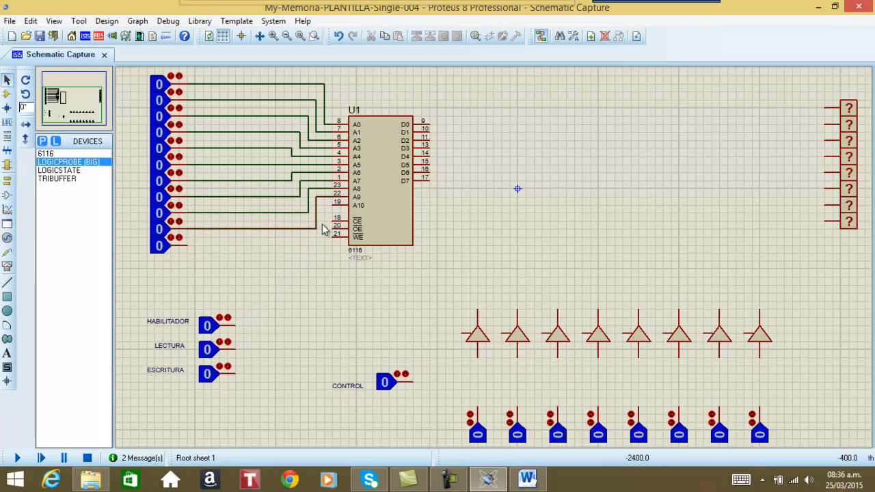
click(292, 177)
drag(292, 177, 257, 173)
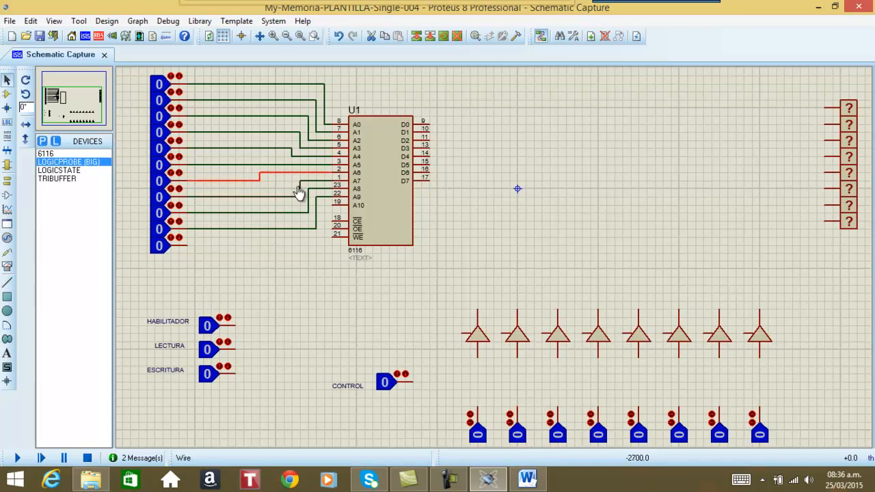
drag(298, 192, 268, 192)
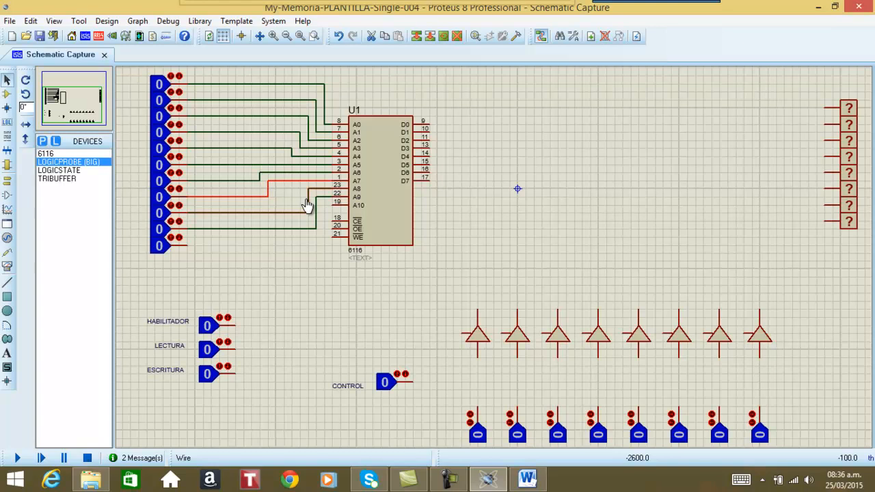
drag(308, 200, 284, 216)
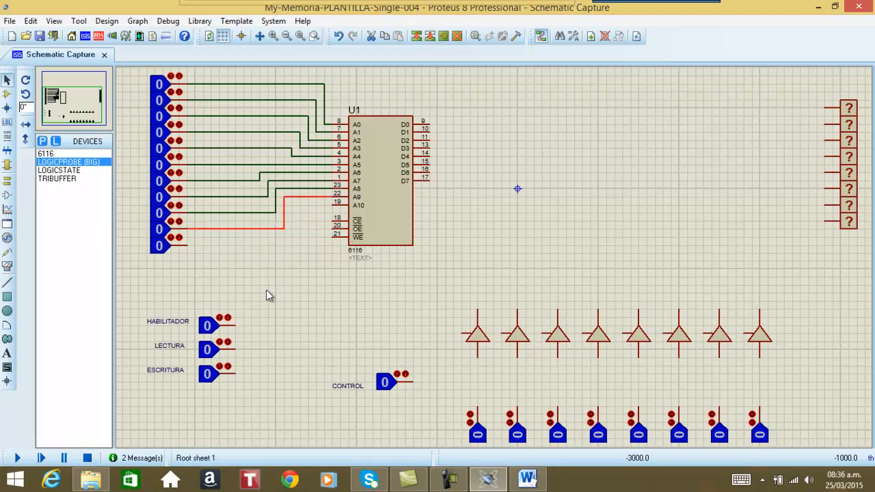
click(260, 179)
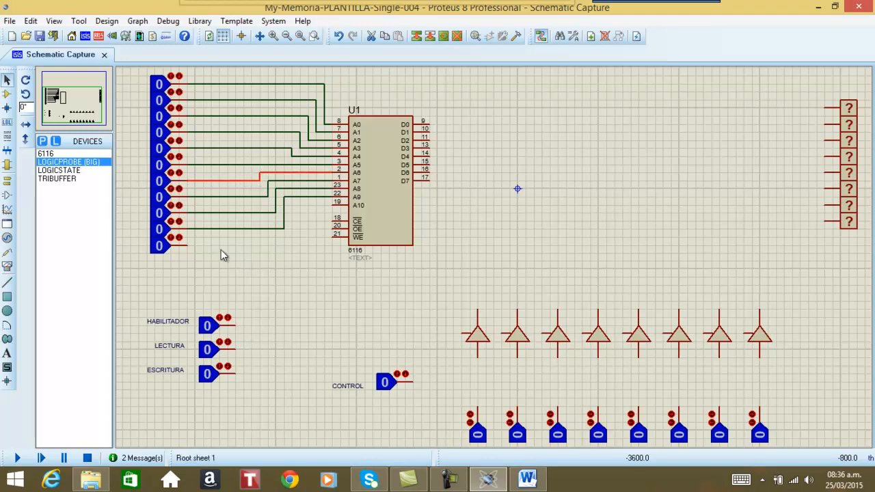
click(190, 242)
click(339, 204)
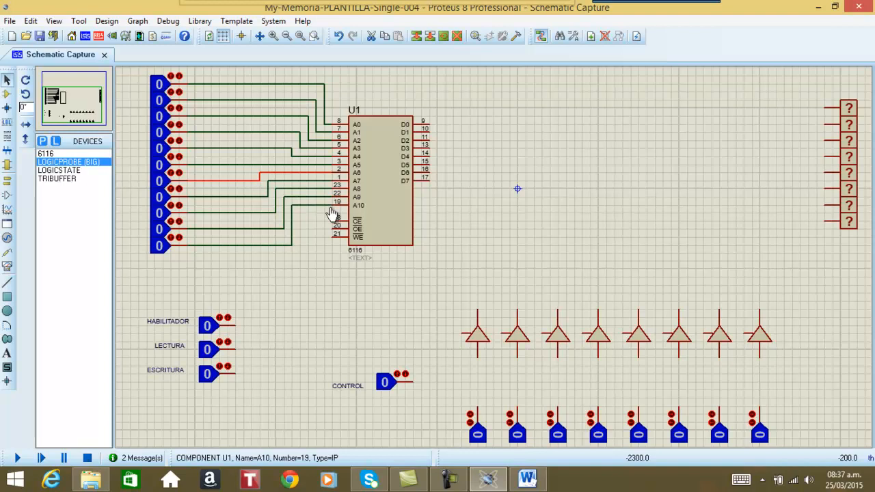
Step: Wire the HABILITADOR, LECTURA and ESCRITURA logic states to U1's CE, OE and WE pins respectively
click(236, 324)
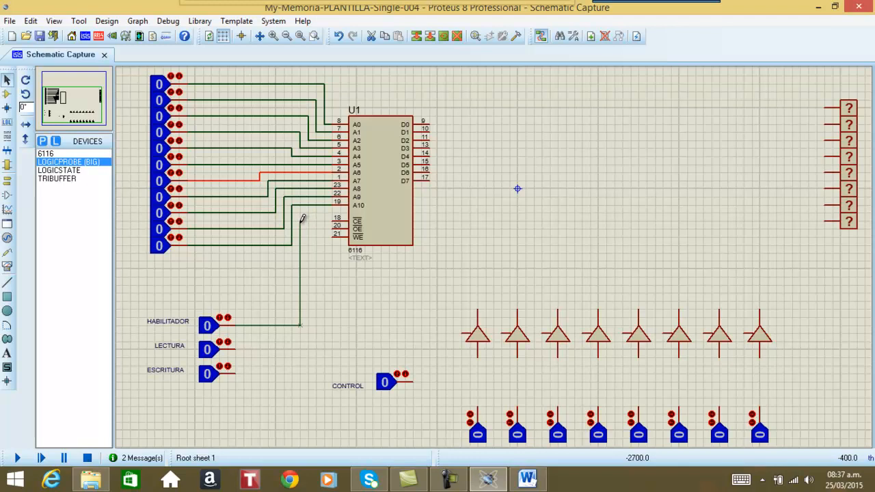
click(331, 221)
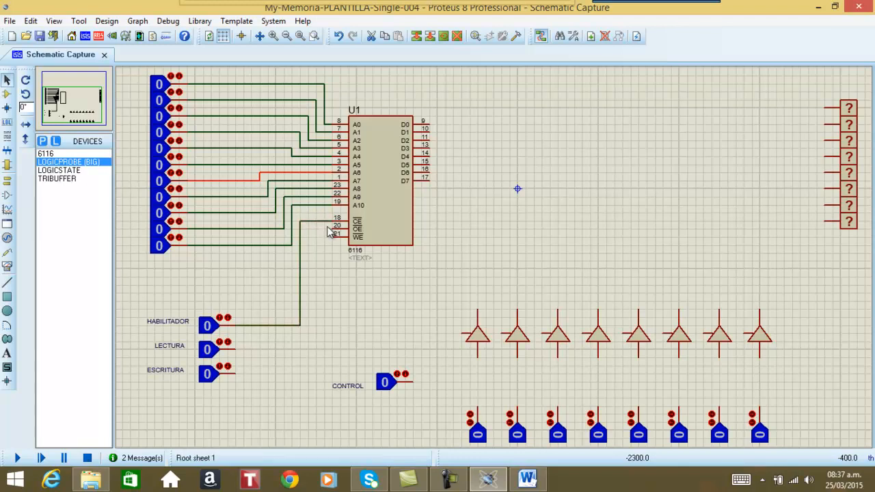
click(234, 348)
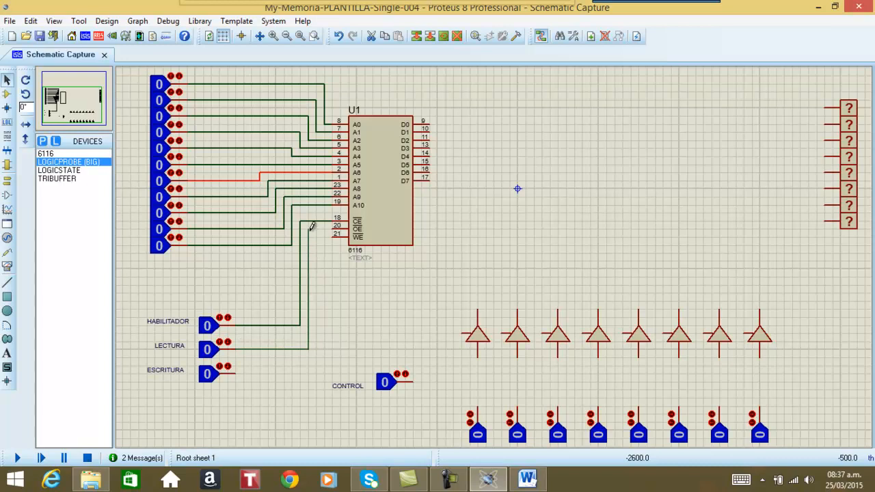
click(332, 226)
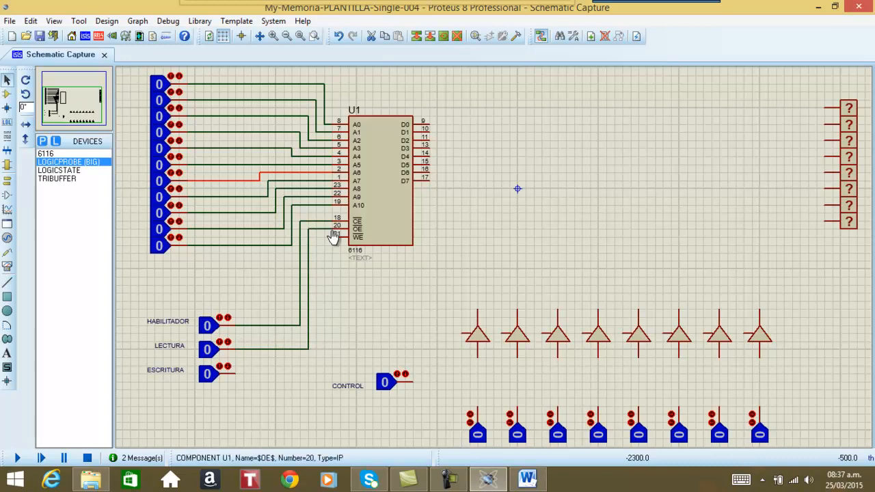
click(235, 372)
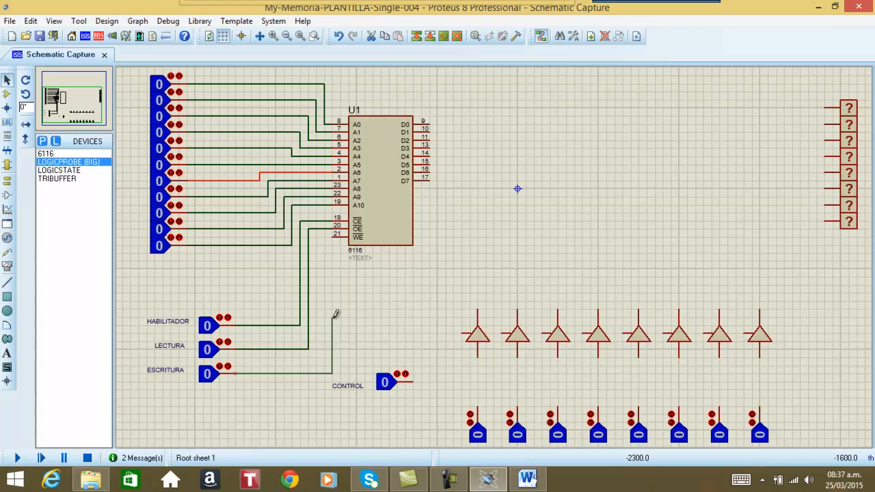
click(333, 234)
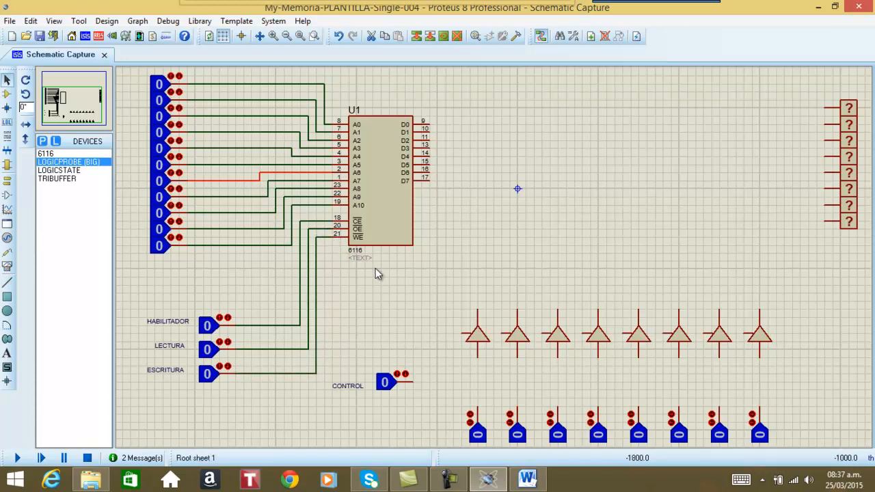
click(366, 87)
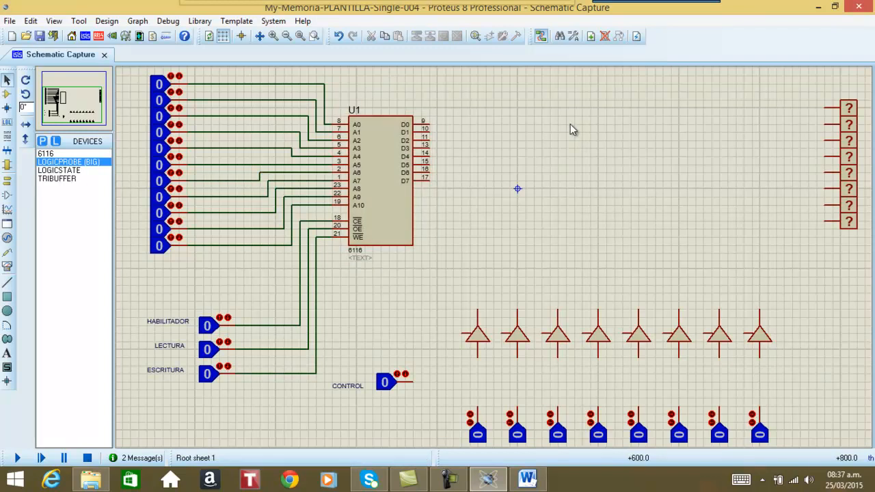
Step: Circle the address and control logic states with the annotation pen and label them "Bus de direcciones" and "Bus de control"
mouse_move(321, 3)
click(273, 45)
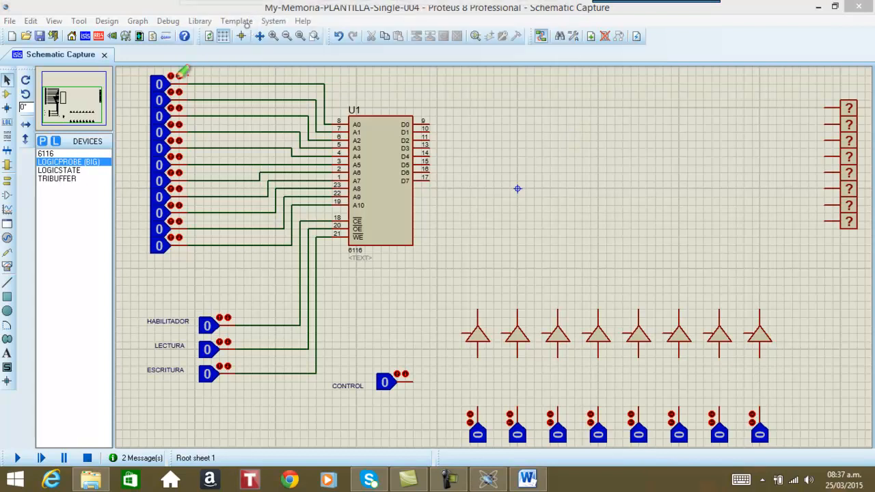
mouse_move(145, 70)
mouse_down()
mouse_move(127, 116)
mouse_move(127, 217)
mouse_move(195, 272)
mouse_move(215, 108)
mouse_move(180, 69)
mouse_move(150, 73)
mouse_up()
mouse_move(226, 65)
mouse_down()
mouse_move(233, 77)
mouse_move(470, 62)
mouse_up()
mouse_move(160, 299)
mouse_down()
mouse_move(135, 359)
mouse_move(251, 357)
mouse_move(202, 292)
mouse_move(156, 300)
mouse_up()
mouse_move(183, 414)
mouse_down()
mouse_move(191, 432)
mouse_move(207, 432)
mouse_up()
mouse_move(241, 406)
mouse_down()
mouse_move(244, 397)
mouse_move(247, 435)
mouse_move(270, 407)
mouse_move(272, 419)
mouse_move(295, 405)
mouse_up()
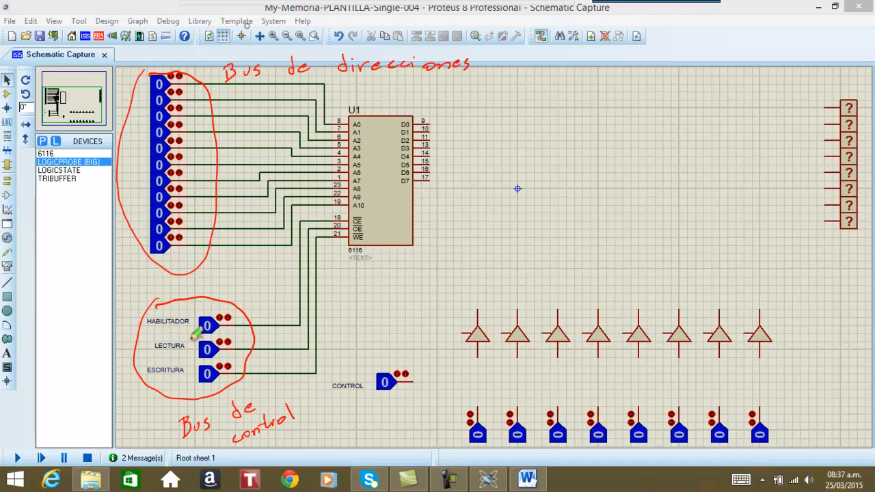
Step: Circle U1's D0 to D7 pins, label them "Bus de datos in/out", and clear all the pen annotations
mouse_move(410, 103)
mouse_down()
mouse_move(416, 175)
mouse_move(438, 100)
mouse_move(506, 116)
mouse_move(542, 110)
mouse_move(512, 139)
mouse_move(556, 127)
mouse_up()
mouse_move(525, 161)
mouse_down()
mouse_move(528, 171)
mouse_move(544, 170)
mouse_move(564, 148)
mouse_move(595, 167)
mouse_move(605, 141)
mouse_up()
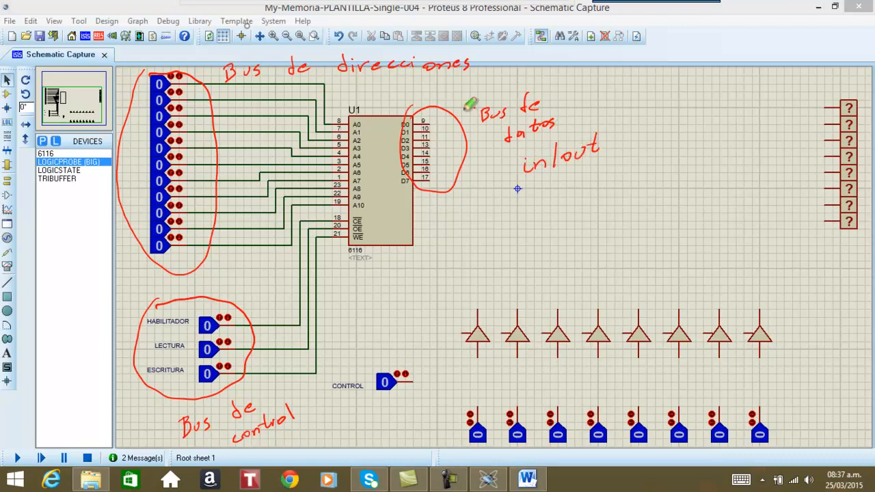
mouse_move(465, 7)
click(474, 28)
click(232, 28)
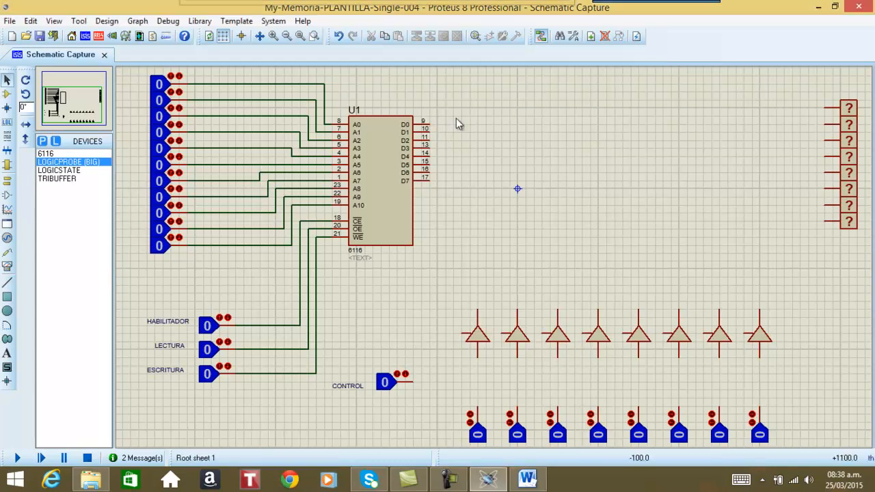
Step: Wire U1's pins D0, D1 and D2 to the first three logic probes, in order from the uppermost
click(432, 122)
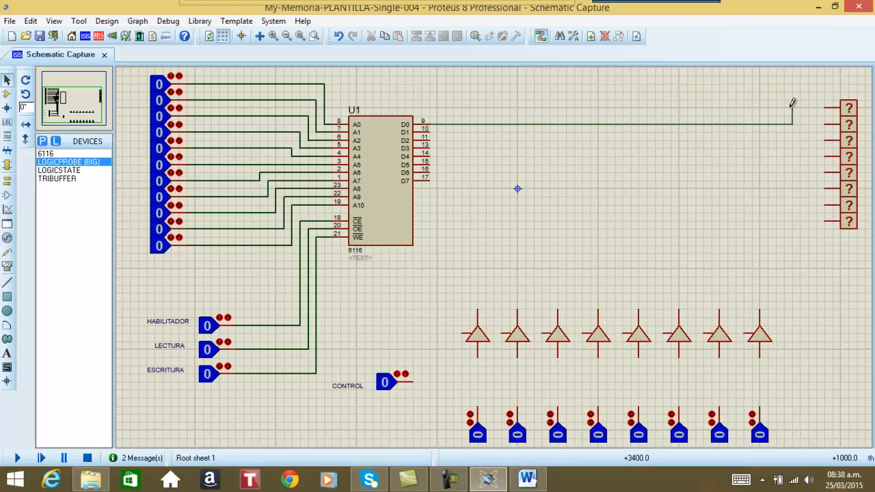
click(825, 108)
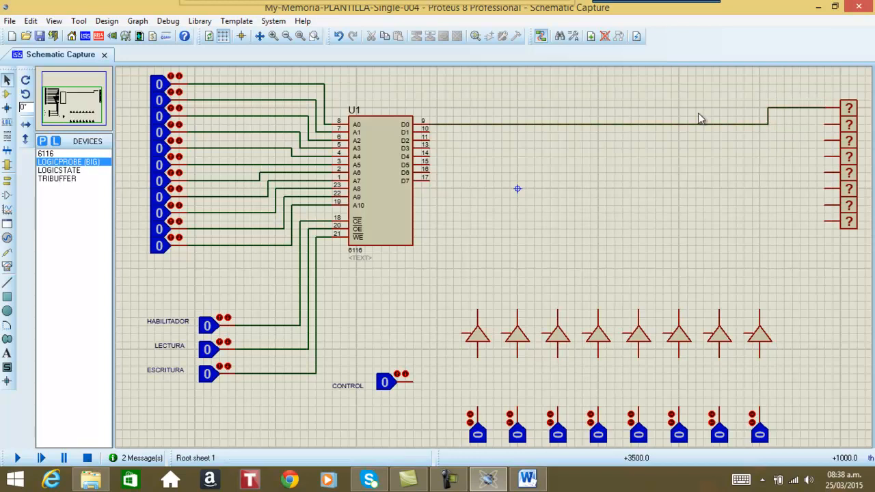
click(434, 128)
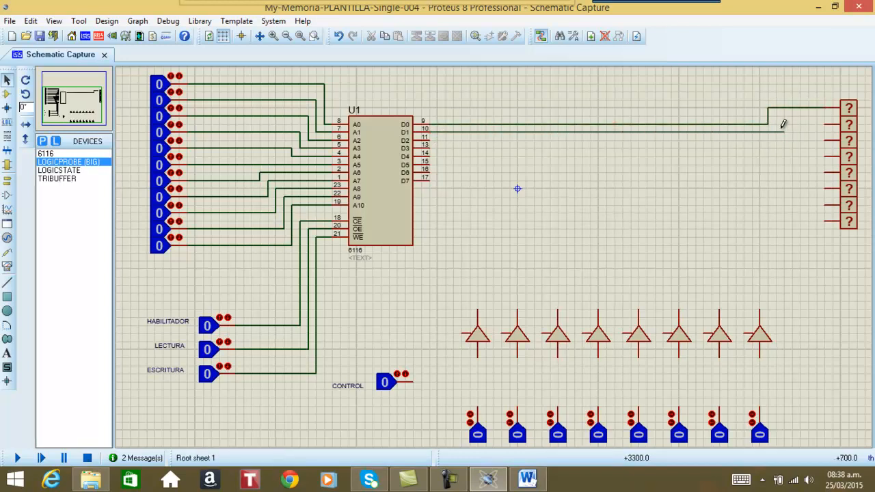
click(825, 124)
click(429, 140)
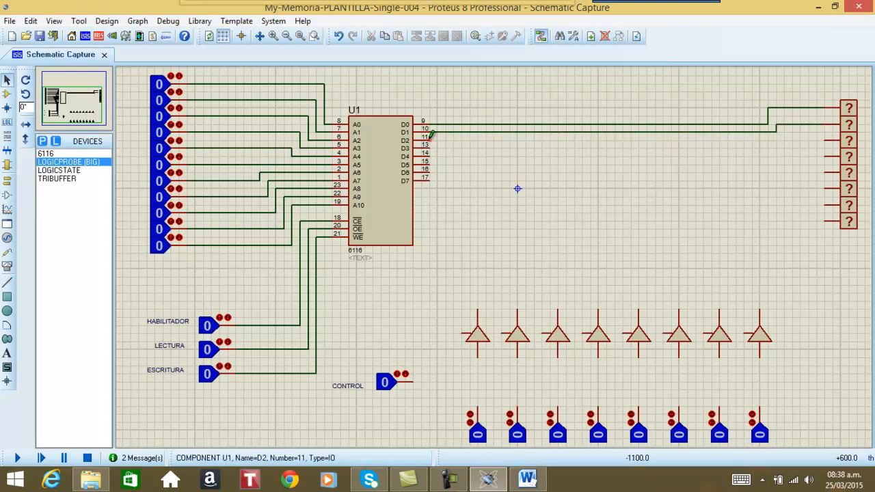
click(824, 141)
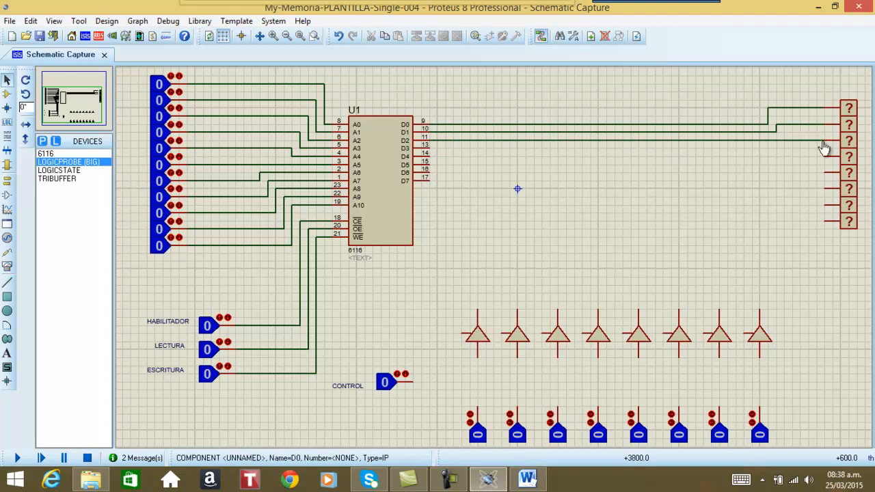
click(431, 144)
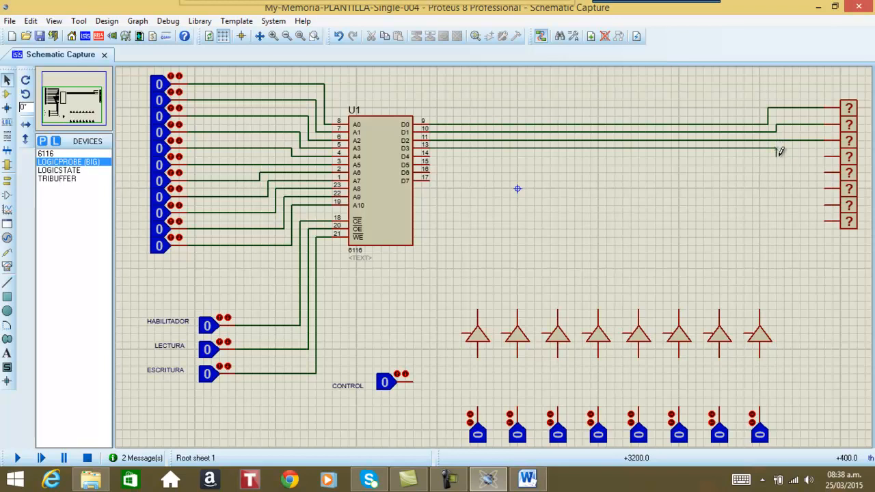
click(825, 156)
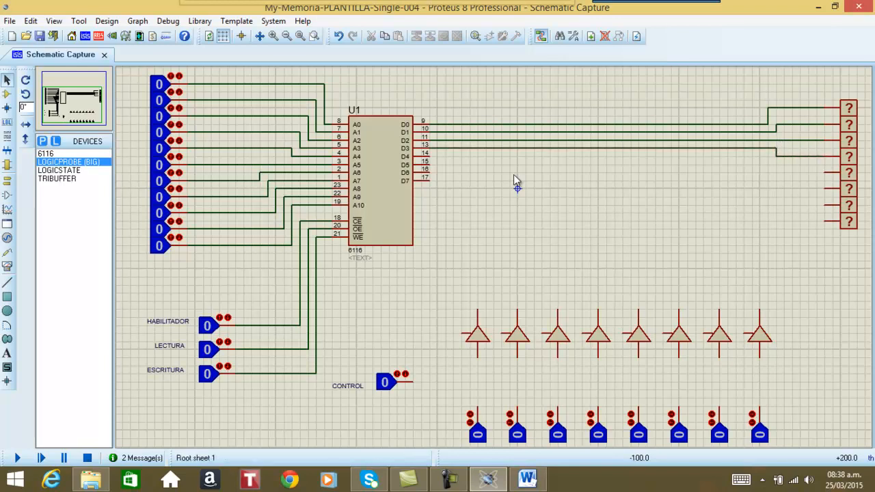
click(432, 152)
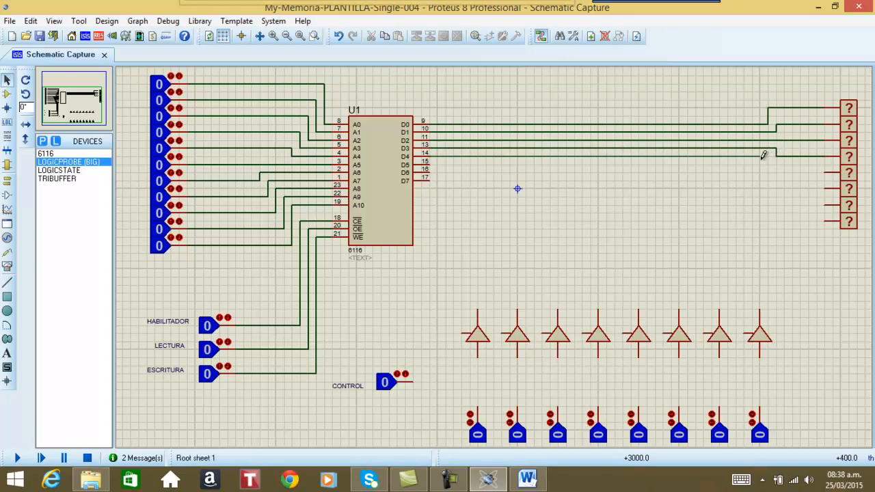
click(767, 156)
click(776, 153)
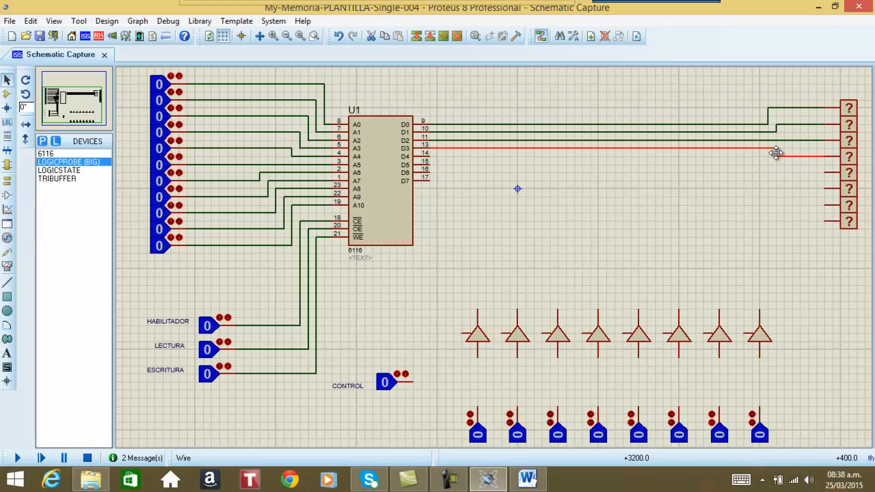
key(Delete)
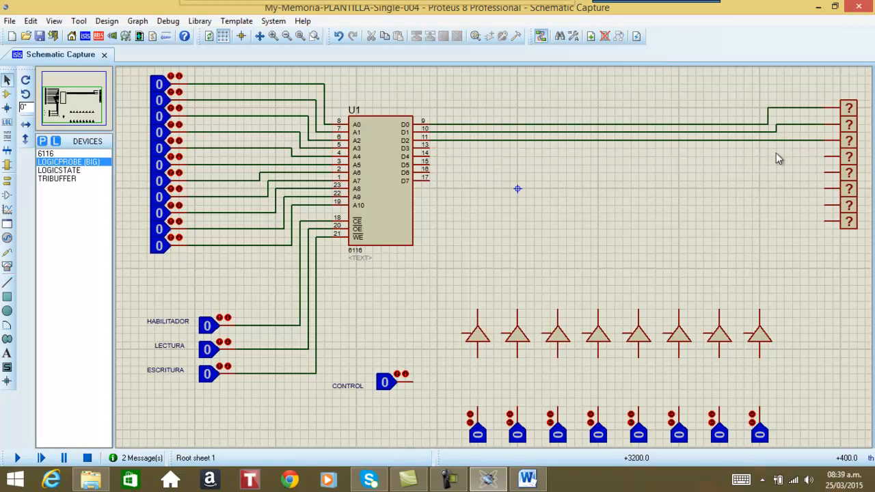
Step: Wire U1's pins D3 to D7 to the fourth to eighth logic probes in order, keeping the vertical segments from overlapping
click(433, 142)
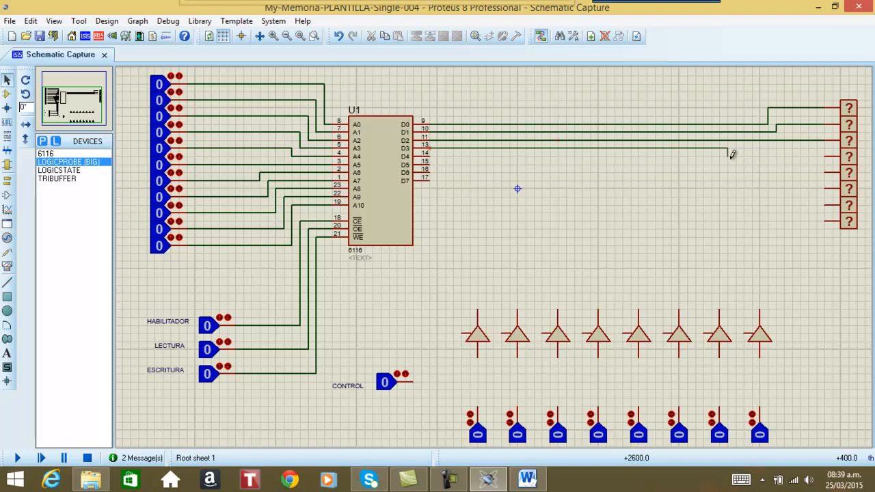
click(820, 153)
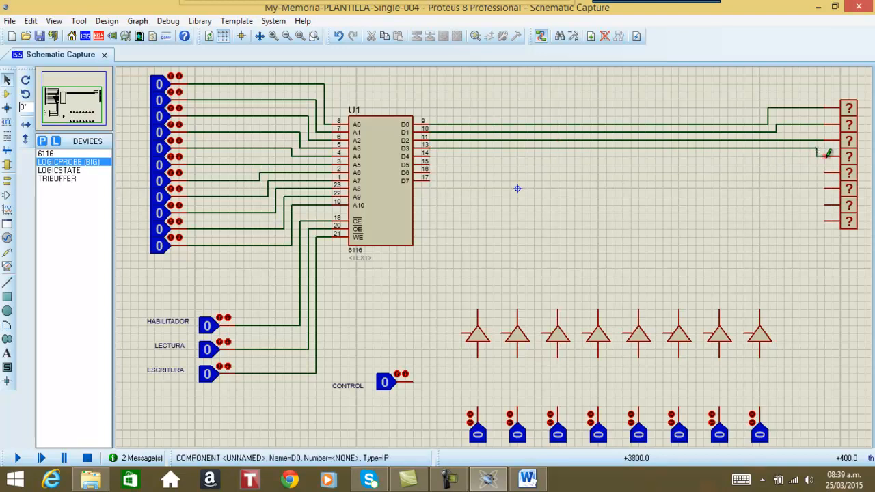
click(433, 153)
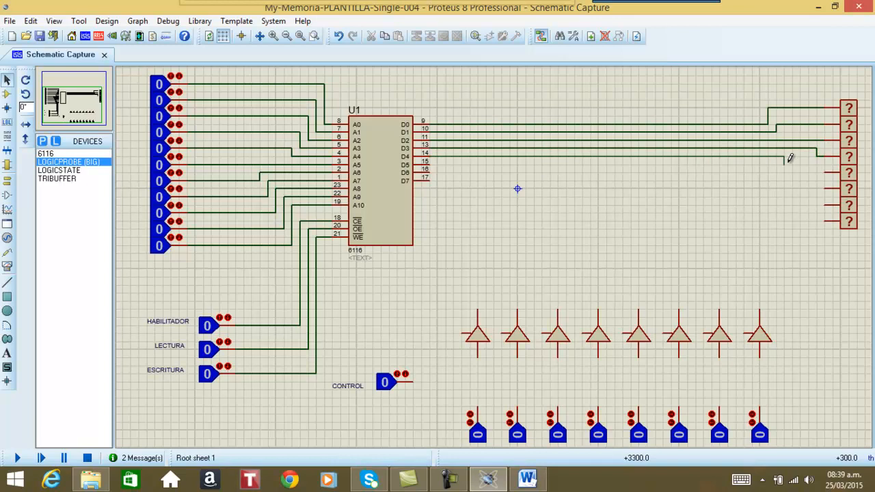
click(826, 172)
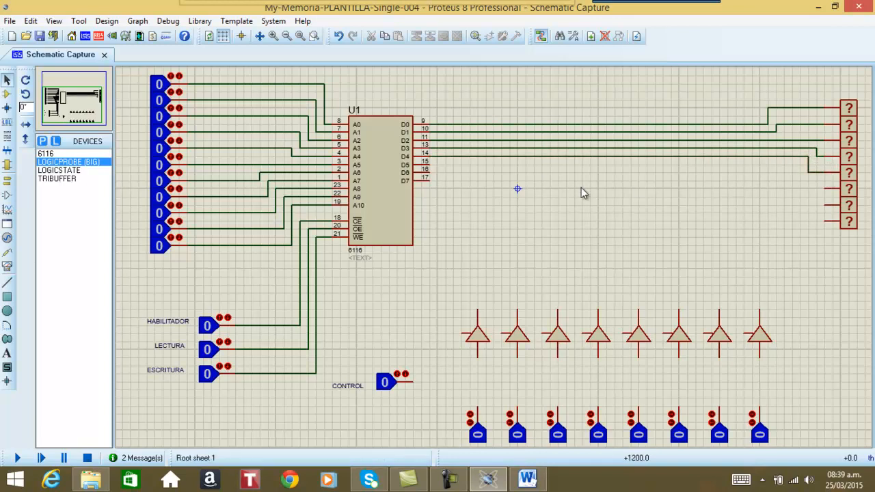
click(432, 160)
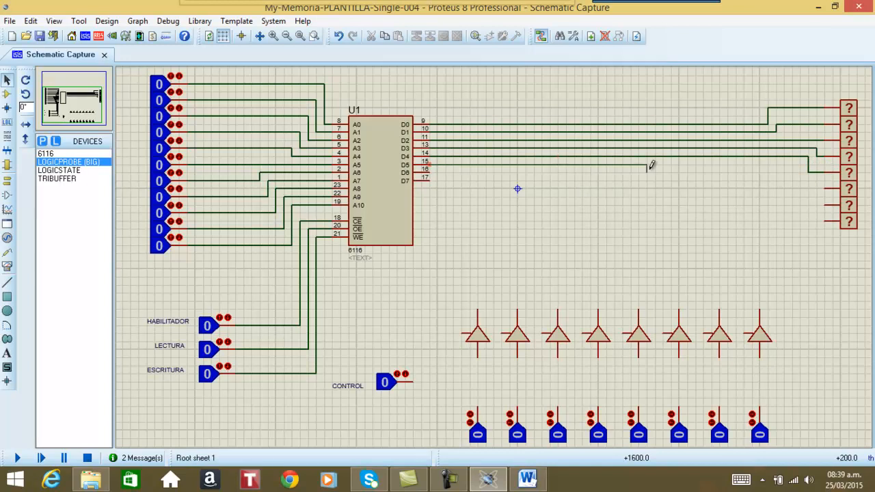
click(824, 189)
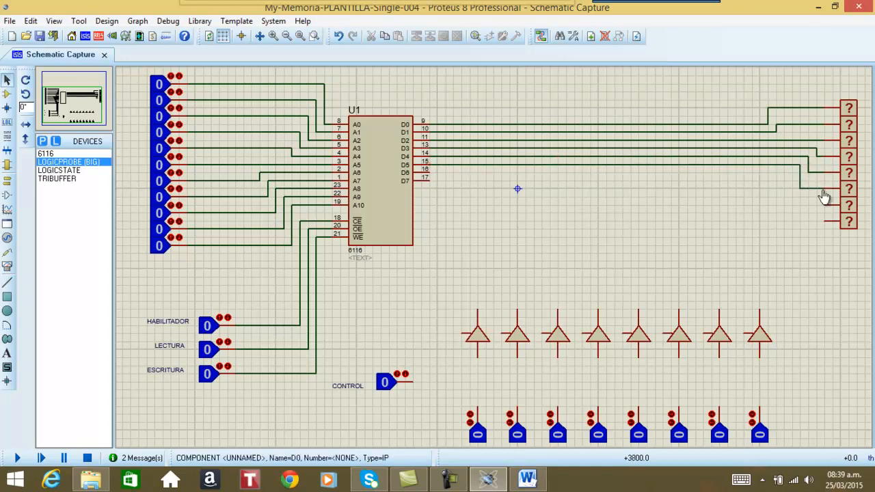
click(431, 169)
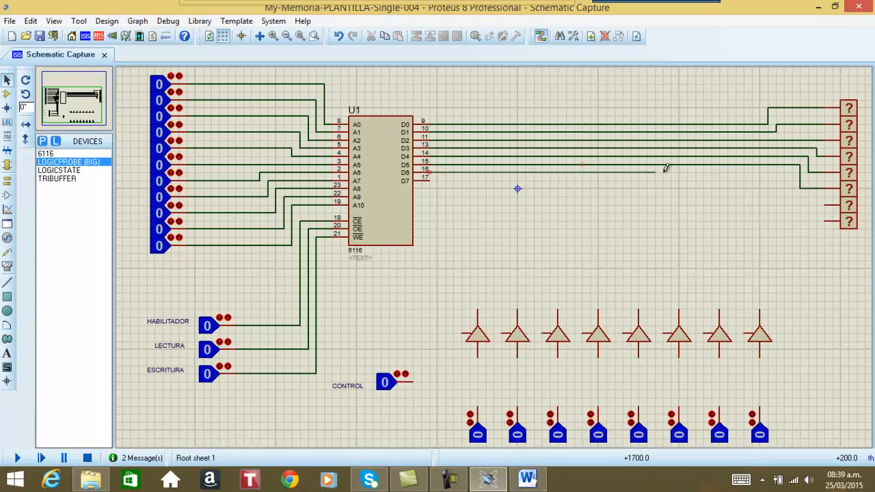
click(825, 203)
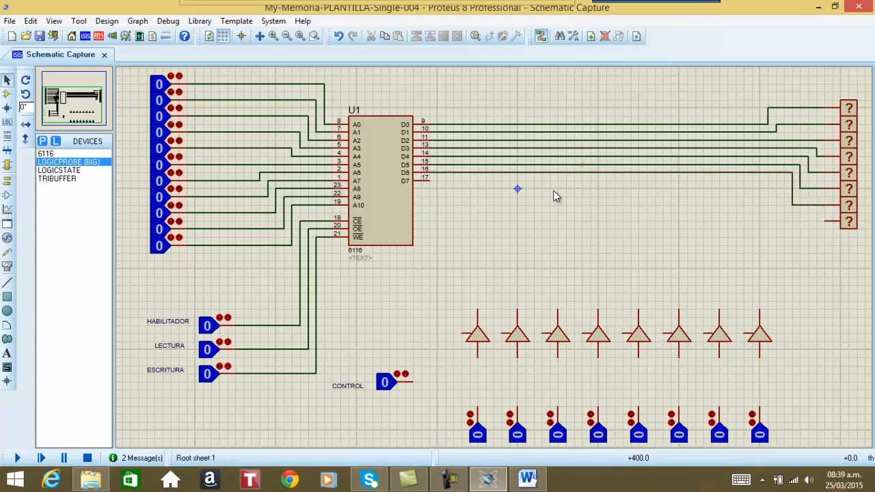
click(430, 177)
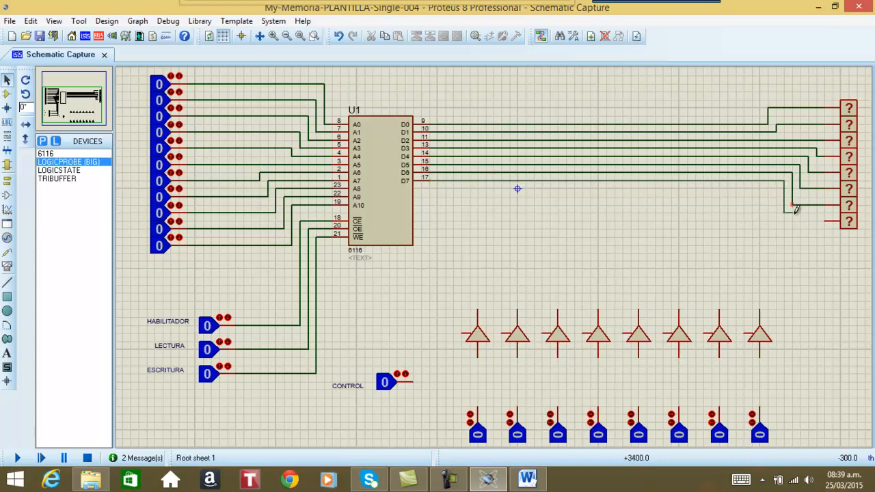
click(823, 220)
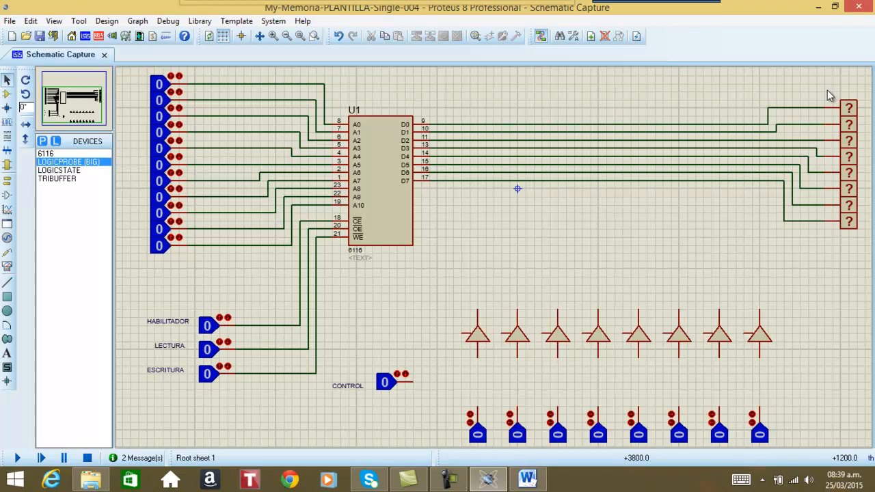
click(727, 125)
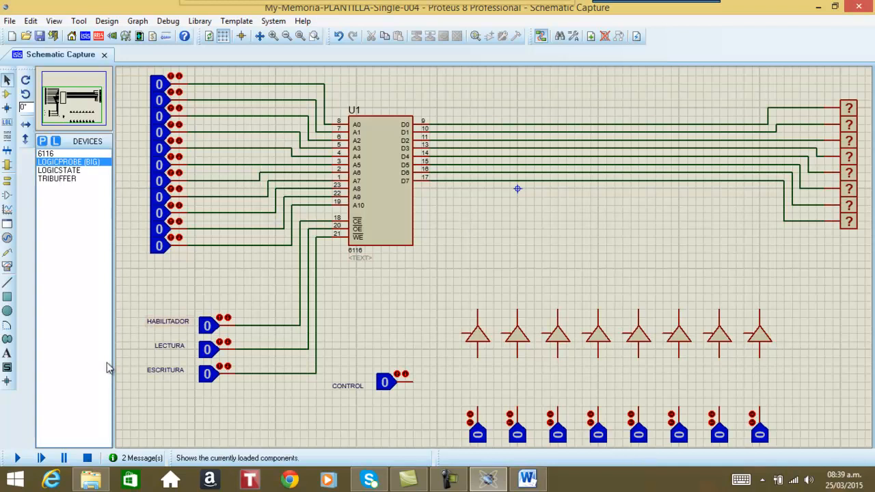
Step: Start the simulation, set LECTURA and ESCRITURA to 1, and return LECTURA to 0 to read the memory
click(17, 458)
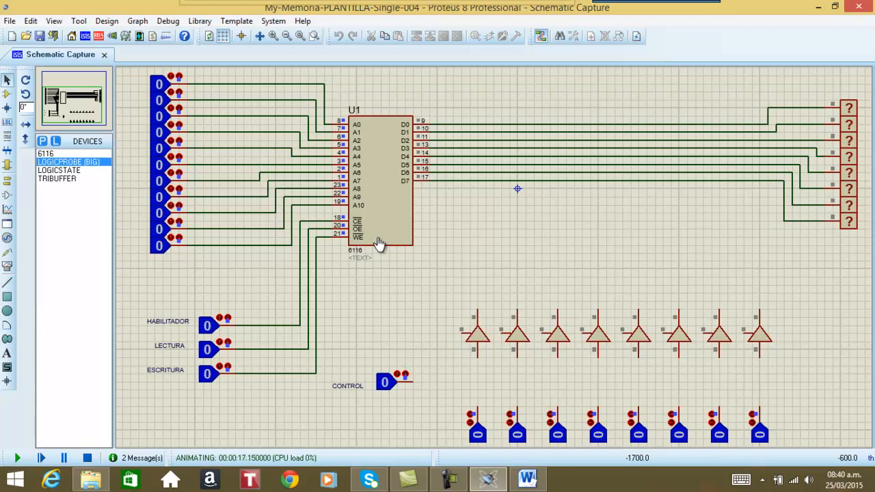
click(207, 349)
click(207, 375)
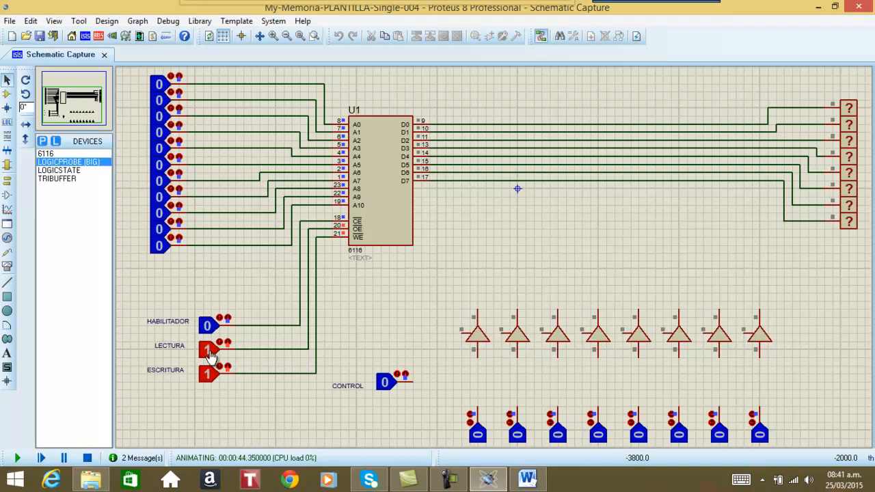
click(208, 351)
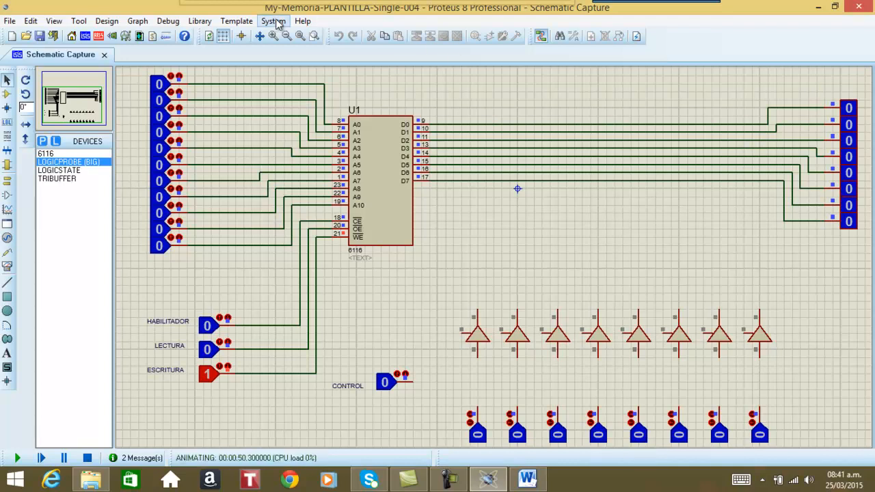
Step: Tick the eleven address logic states and LECTURA with the pen, and bracket the address inputs together
mouse_move(287, 9)
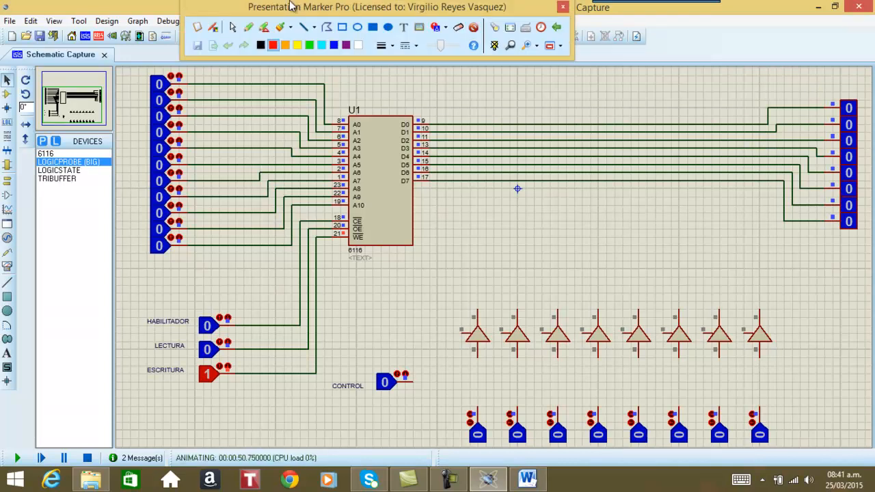
click(334, 45)
mouse_move(244, 5)
click(264, 33)
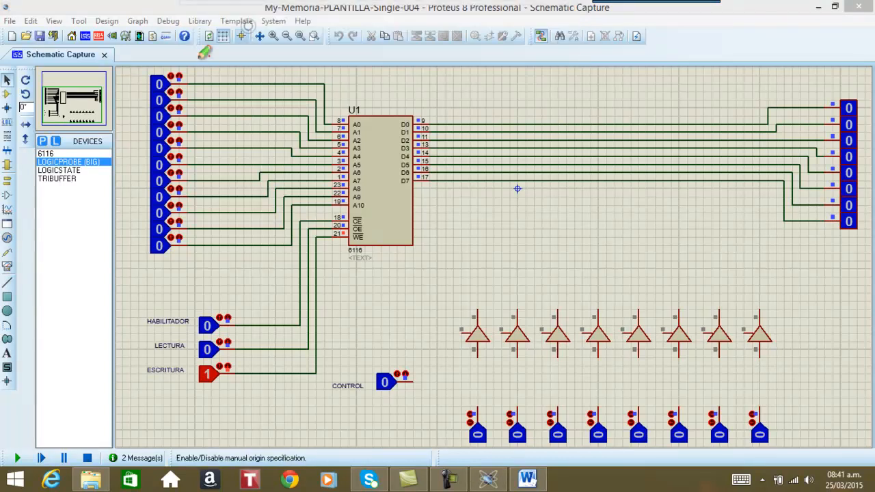
mouse_move(130, 86)
mouse_down()
mouse_move(138, 83)
mouse_move(138, 135)
mouse_up()
mouse_move(131, 153)
mouse_down()
mouse_move(140, 149)
mouse_move(142, 244)
mouse_up()
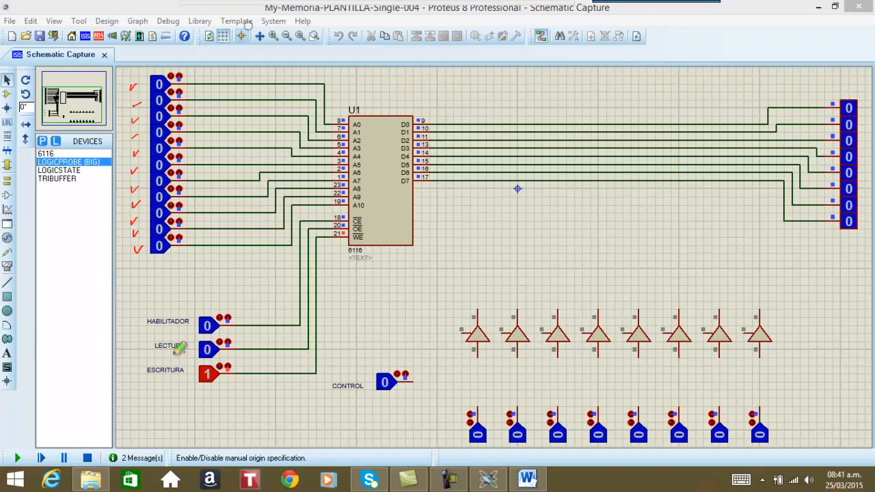
drag(137, 350, 148, 346)
mouse_move(130, 85)
mouse_down()
mouse_move(125, 195)
mouse_move(137, 252)
mouse_up()
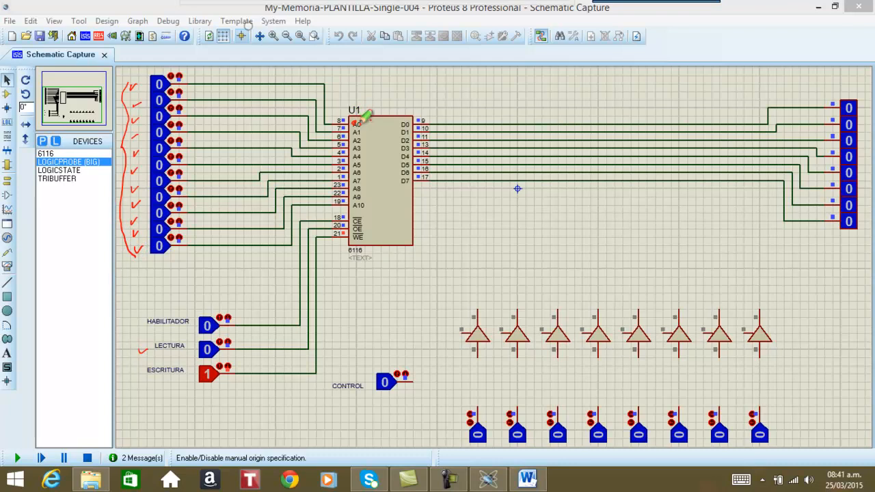
Step: Draw U1's first memory word with arrows toward the data outputs, and circle LECTURA and the eight logic probes
mouse_move(368, 120)
mouse_down()
mouse_move(524, 97)
mouse_move(762, 110)
mouse_move(757, 117)
mouse_up()
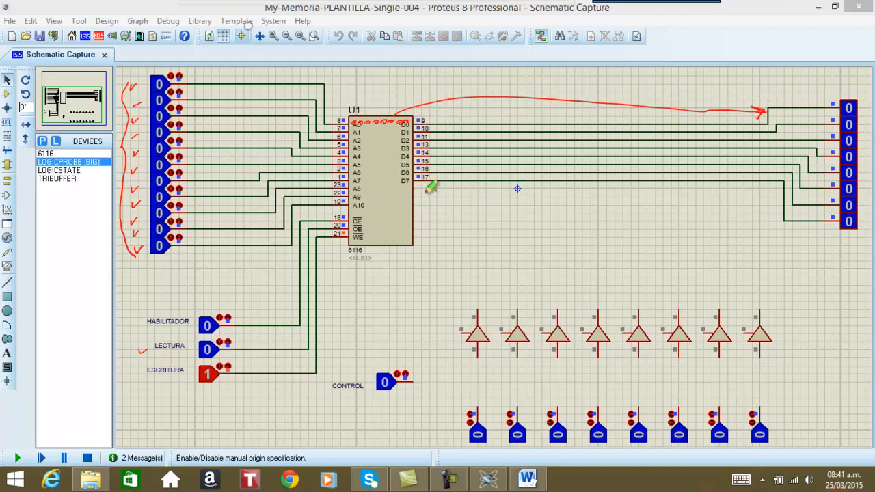
mouse_move(420, 203)
mouse_down()
mouse_move(509, 206)
mouse_move(508, 220)
mouse_up()
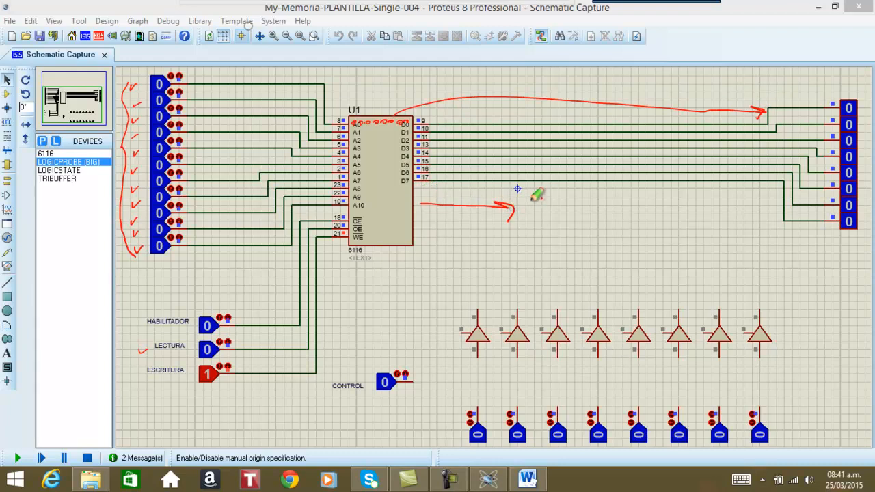
mouse_move(161, 336)
mouse_down()
mouse_move(139, 347)
mouse_move(194, 357)
mouse_move(227, 347)
mouse_move(177, 333)
mouse_up()
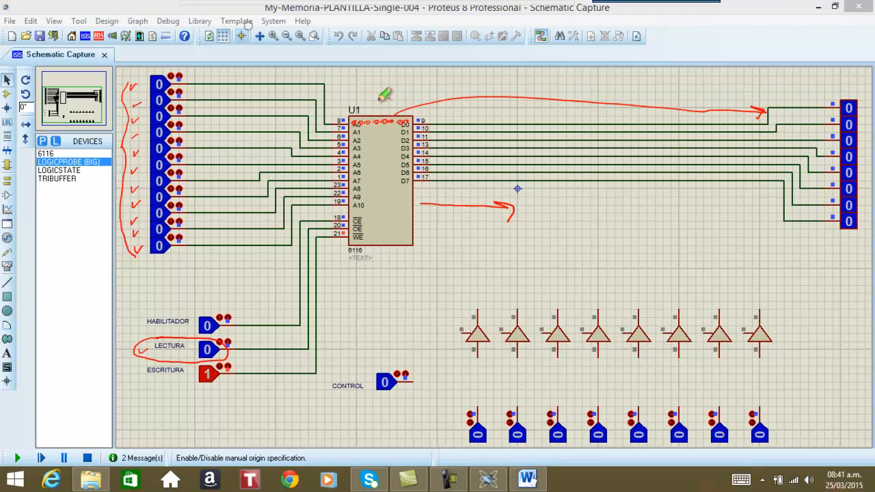
mouse_move(836, 91)
mouse_down()
mouse_move(820, 214)
mouse_move(867, 194)
mouse_up()
drag(870, 101, 844, 93)
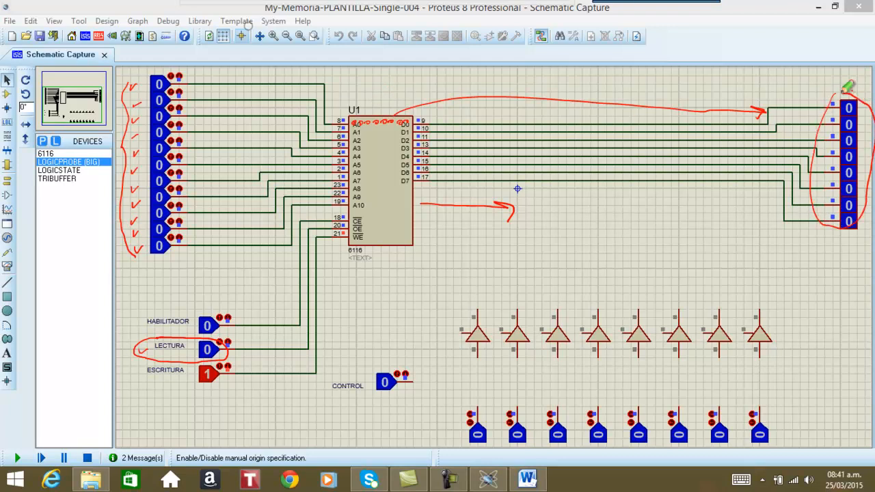
Step: Clear all the pen annotations from the schematic and return to the normal pointer
mouse_move(340, 7)
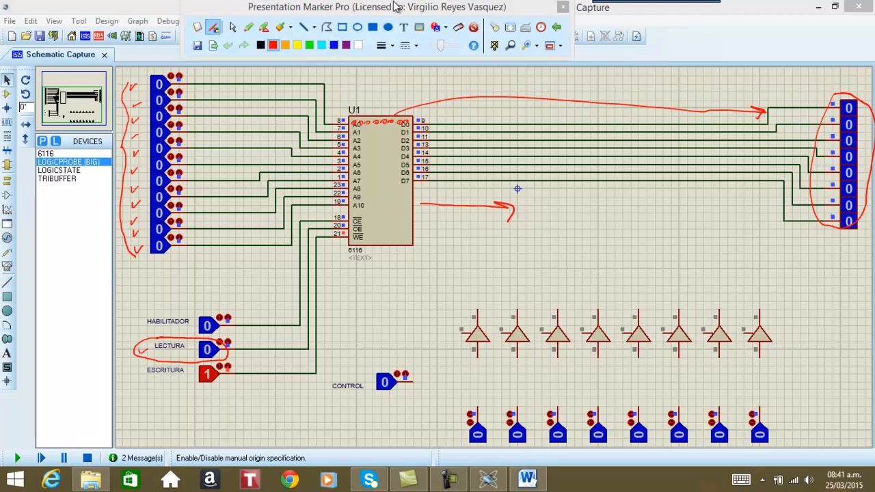
click(473, 27)
click(232, 27)
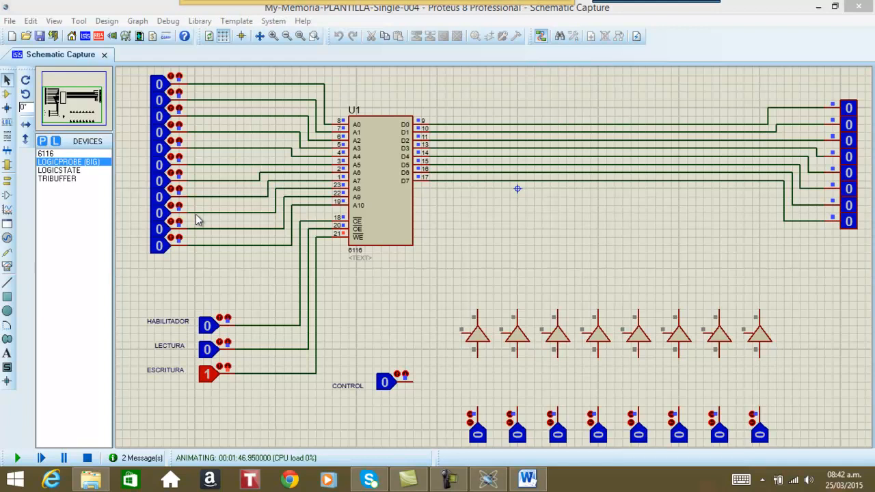
Step: Open a blank Presentation Marker page and draw a large, nearly square red rectangle as the memory outline
mouse_move(215, 5)
click(197, 29)
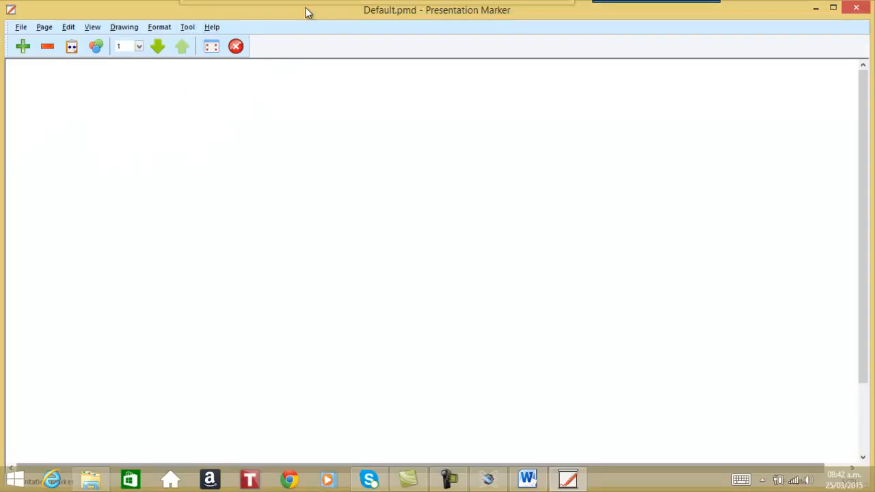
mouse_move(306, 8)
click(343, 28)
drag(330, 125, 618, 431)
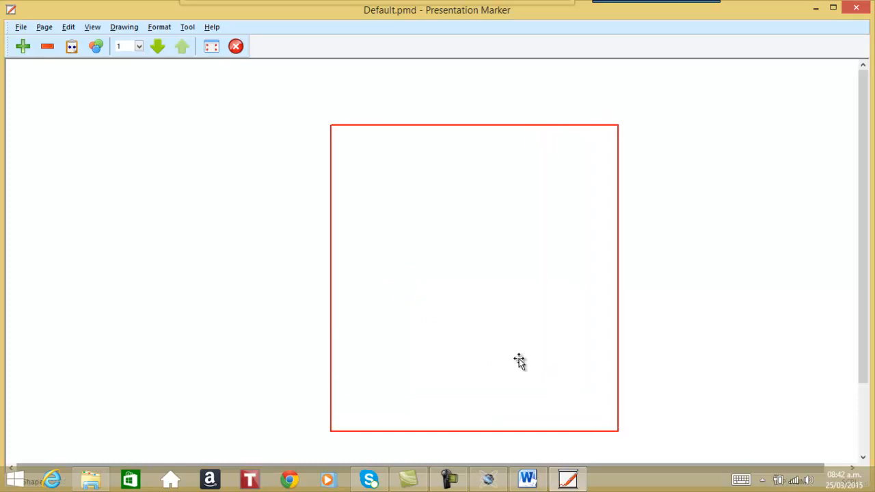
Step: Handwrite the heading "RAM 2K X 8" above the rectangle and mark the 2K with a line over it
mouse_move(270, 5)
click(250, 26)
mouse_move(373, 83)
mouse_down()
mouse_move(372, 96)
mouse_move(387, 105)
mouse_move(401, 89)
mouse_move(436, 82)
mouse_move(429, 106)
mouse_move(463, 86)
mouse_move(478, 103)
mouse_up()
mouse_move(481, 79)
mouse_down()
mouse_move(478, 103)
mouse_move(521, 101)
mouse_move(506, 101)
mouse_up()
drag(554, 72, 538, 74)
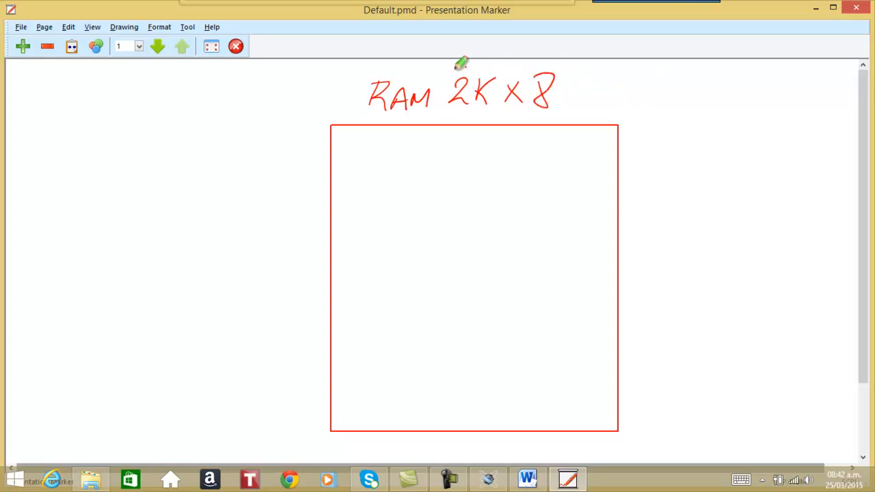
drag(455, 67, 491, 66)
Step: Handwrite "2K = 2 x 1,024 = 2,048" beside the heading and underline 2,048
drag(648, 91, 667, 102)
mouse_move(678, 88)
mouse_down()
mouse_move(678, 103)
mouse_move(696, 95)
mouse_up()
drag(686, 100, 730, 99)
mouse_move(730, 92)
mouse_down()
mouse_move(722, 99)
mouse_move(783, 93)
mouse_up()
drag(781, 87, 782, 97)
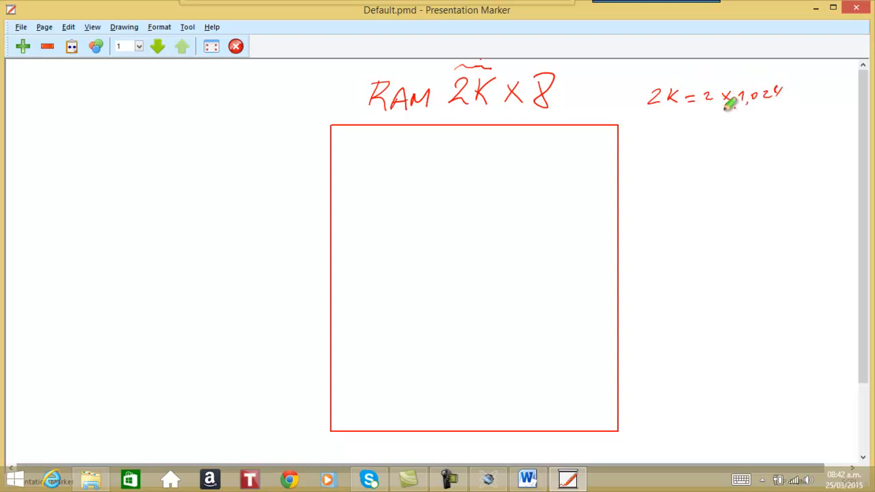
drag(698, 125, 712, 125)
drag(699, 131, 734, 133)
mouse_move(738, 130)
mouse_down()
mouse_move(736, 137)
mouse_move(770, 121)
mouse_move(770, 131)
mouse_move(767, 118)
mouse_up()
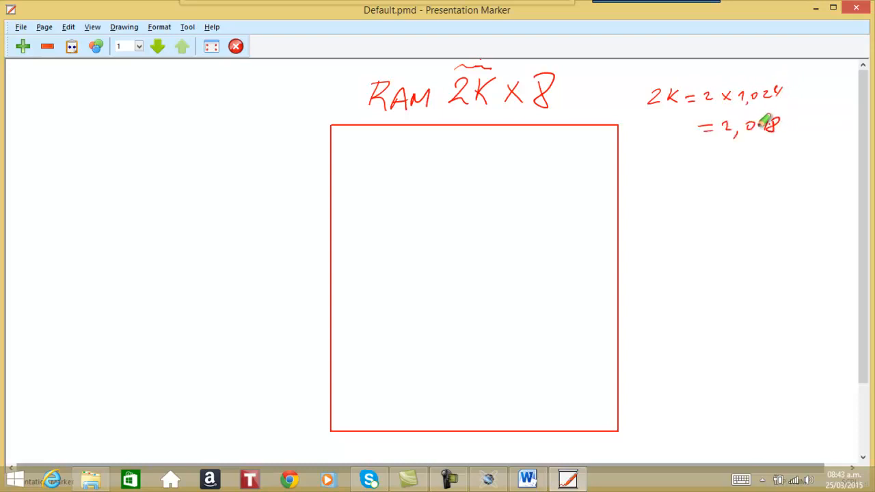
drag(719, 146, 779, 144)
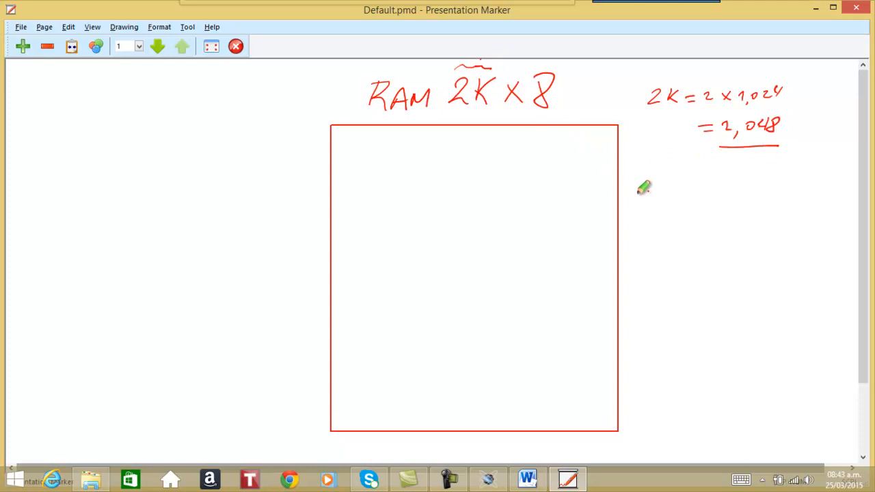
Step: Handwrite the address-line formula n = ln(2K)/ln(2) below the 2,048, followed by = ln(2,048)/ln(2)
mouse_move(634, 221)
mouse_down()
mouse_move(658, 237)
mouse_move(689, 232)
mouse_move(714, 202)
mouse_move(757, 194)
mouse_move(792, 214)
mouse_up()
drag(696, 235, 791, 223)
drag(711, 250, 740, 256)
drag(747, 245, 776, 254)
drag(682, 292, 698, 291)
mouse_move(684, 301)
mouse_down()
mouse_move(724, 281)
mouse_move(760, 292)
mouse_up()
mouse_move(768, 277)
mouse_down()
mouse_move(785, 279)
mouse_move(783, 293)
mouse_up()
mouse_move(793, 276)
mouse_down()
mouse_move(824, 254)
mouse_move(825, 279)
mouse_up()
drag(730, 301, 828, 287)
mouse_move(759, 309)
mouse_down()
mouse_move(755, 322)
mouse_move(816, 311)
mouse_up()
Step: Handwrite the result n = 11 below the formula and circle it
drag(704, 369, 721, 368)
drag(704, 375, 763, 374)
mouse_move(660, 374)
mouse_down()
mouse_move(671, 368)
mouse_move(681, 380)
mouse_up()
mouse_move(669, 351)
mouse_down()
mouse_move(778, 385)
mouse_move(715, 332)
mouse_move(664, 339)
mouse_up()
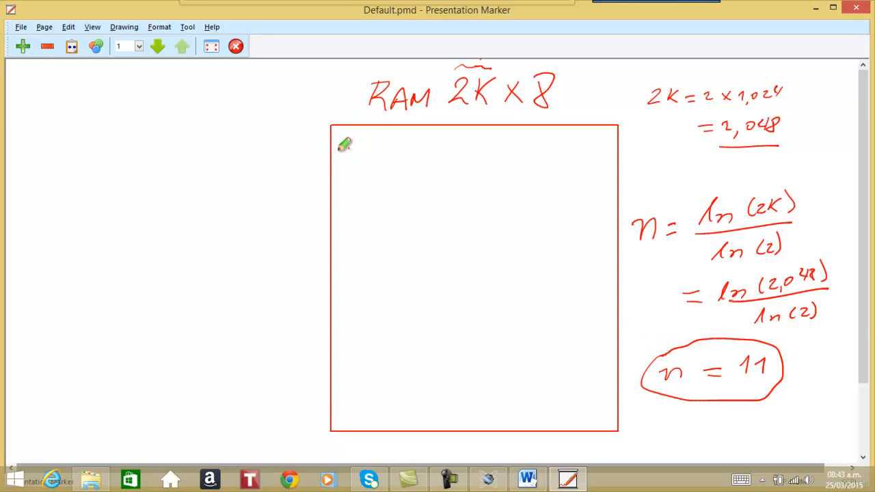
Step: Draw five horizontal lines across the upper part of the rectangle to divide it into memory rows
drag(334, 149, 617, 147)
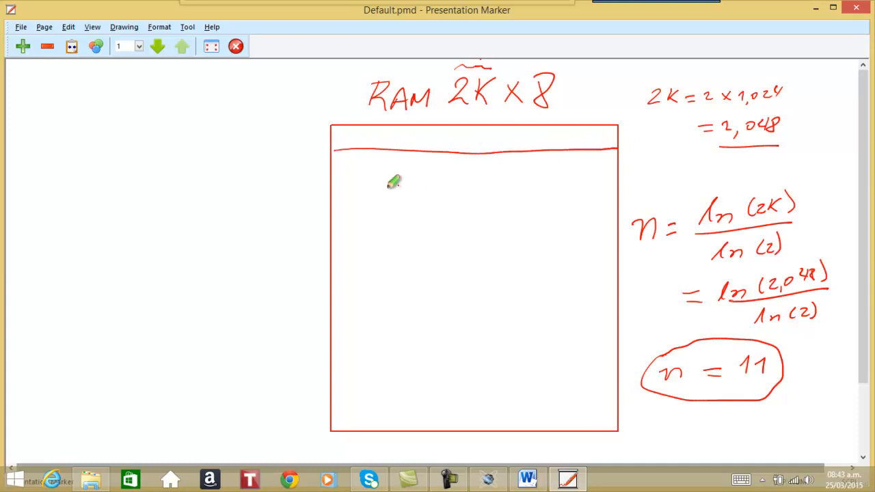
drag(336, 182, 600, 181)
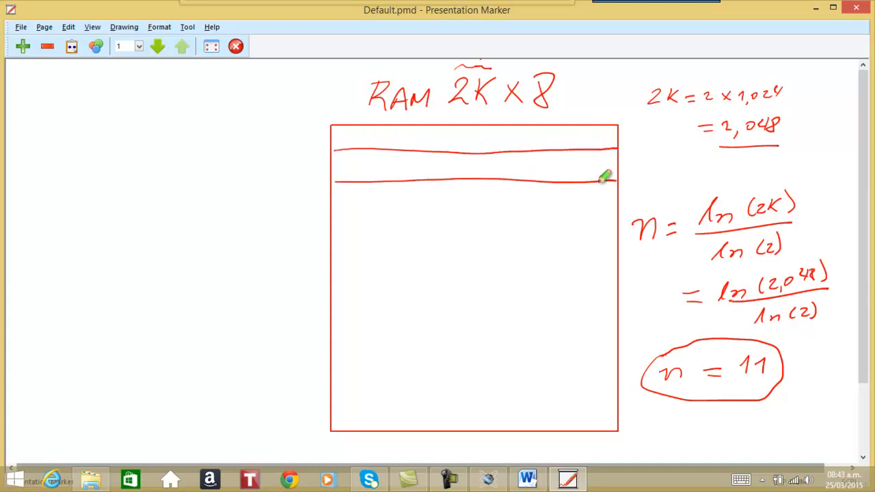
drag(333, 221, 614, 219)
drag(332, 260, 617, 258)
drag(336, 294, 613, 294)
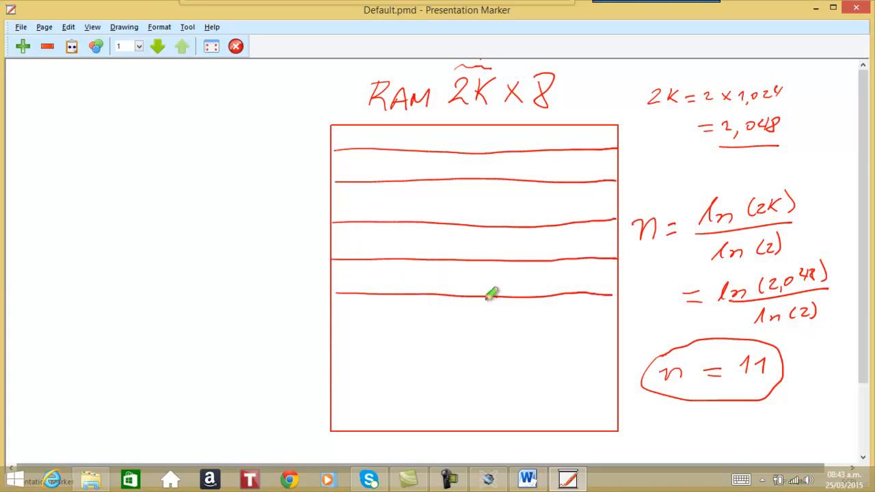
Step: Add a vertical column of dots below the five rows and two lines for the last rows of the memory
click(470, 316)
click(468, 330)
click(468, 347)
click(469, 363)
click(471, 383)
drag(334, 402, 617, 395)
drag(335, 418, 613, 412)
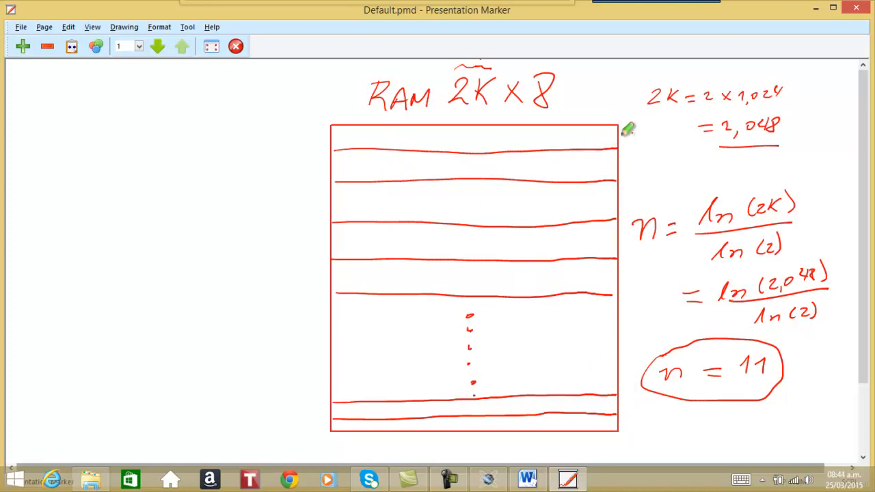
Step: Number the memory rows in blue beside the rectangle as 0, 1, 2, 3, 4, 2046 and 2047
mouse_move(384, 6)
drag(623, 134, 624, 203)
drag(621, 236, 621, 244)
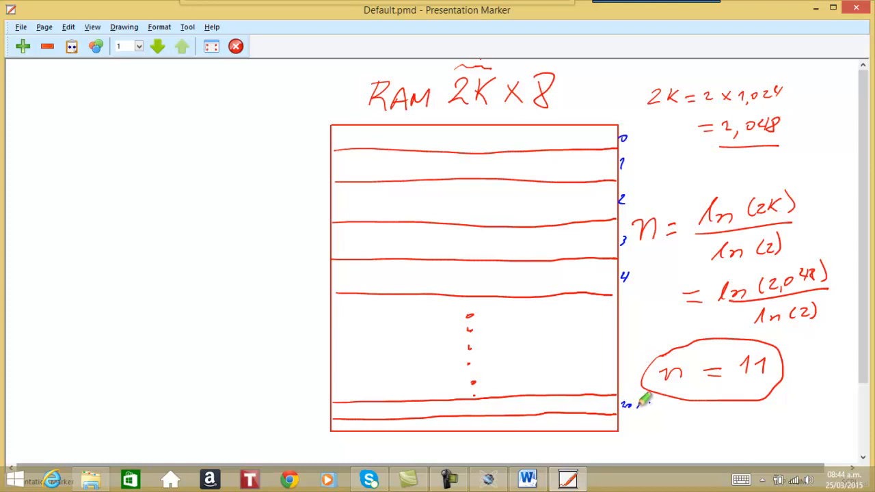
mouse_move(643, 402)
mouse_down()
mouse_move(630, 430)
mouse_move(653, 431)
mouse_up()
Step: Draw a blue arrow from 2,048 toward the memory, retrace n = 11, and lead a long arrow from it around the rectangle
drag(694, 120, 658, 128)
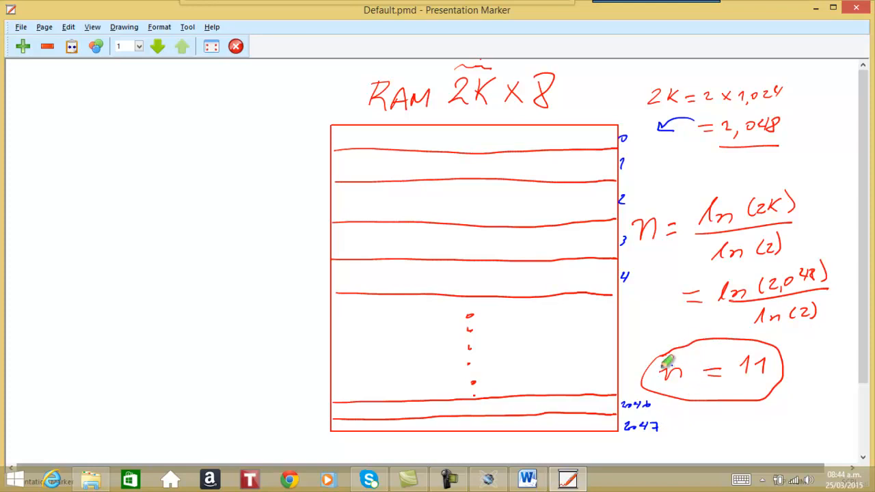
drag(662, 370, 767, 373)
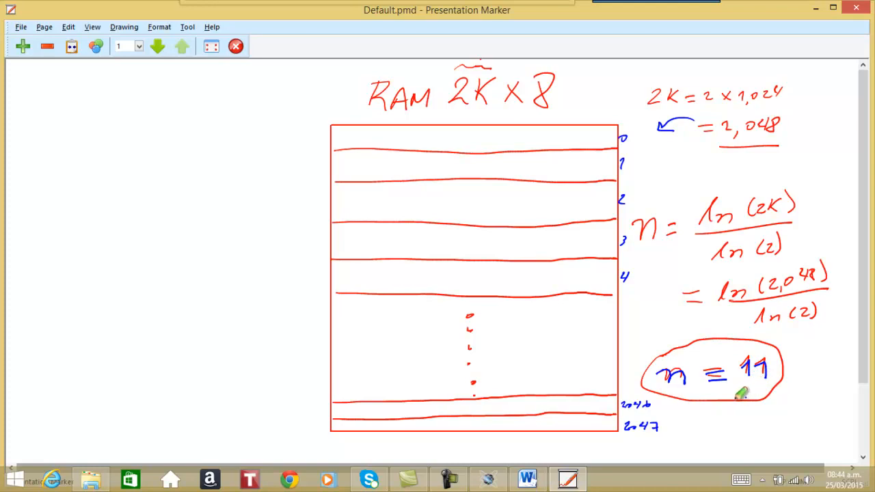
mouse_move(687, 404)
mouse_down()
mouse_move(636, 447)
mouse_move(539, 451)
mouse_move(265, 435)
mouse_move(89, 410)
mouse_move(47, 328)
mouse_move(71, 185)
mouse_move(164, 74)
mouse_move(230, 82)
mouse_up()
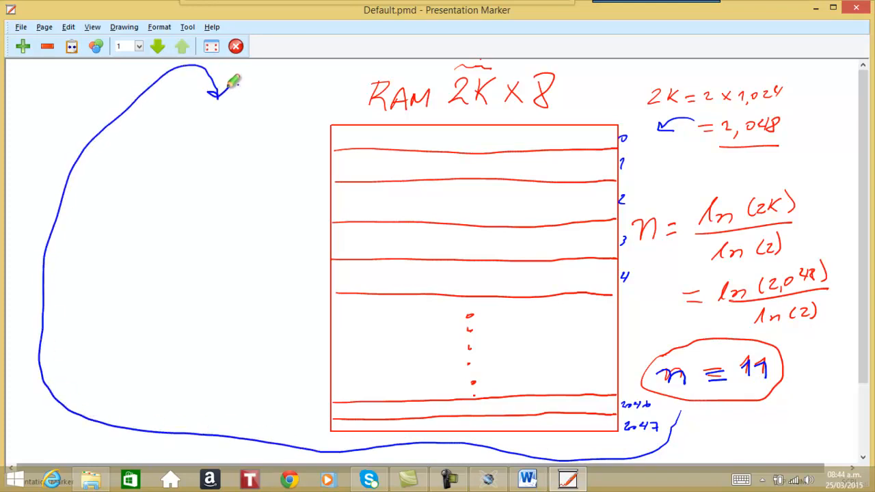
mouse_move(273, 14)
key(ctrl+z)
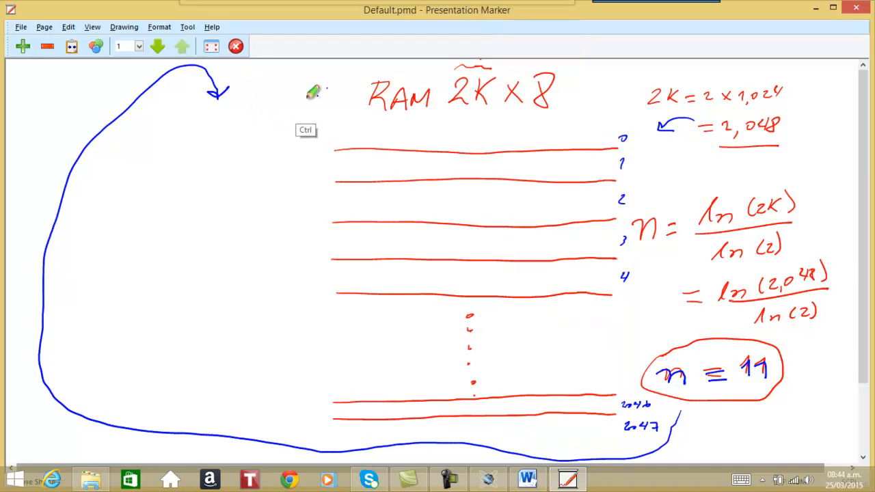
key(ctrl+y)
mouse_move(329, 14)
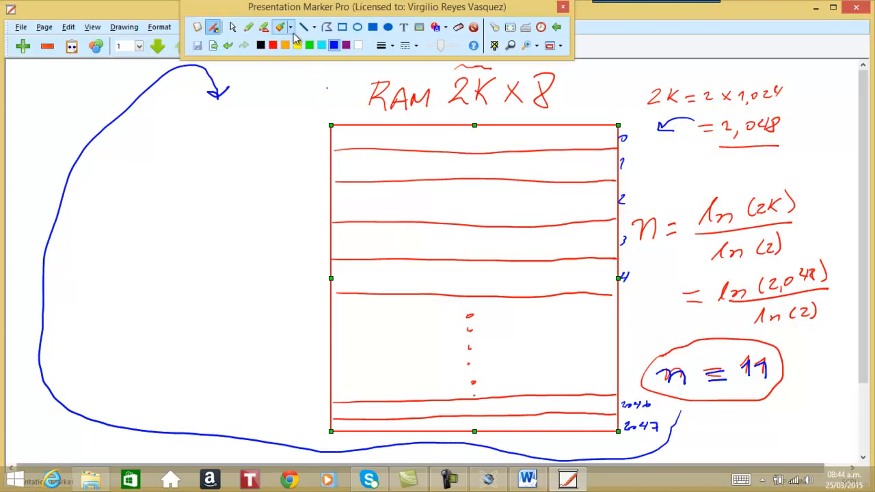
click(261, 45)
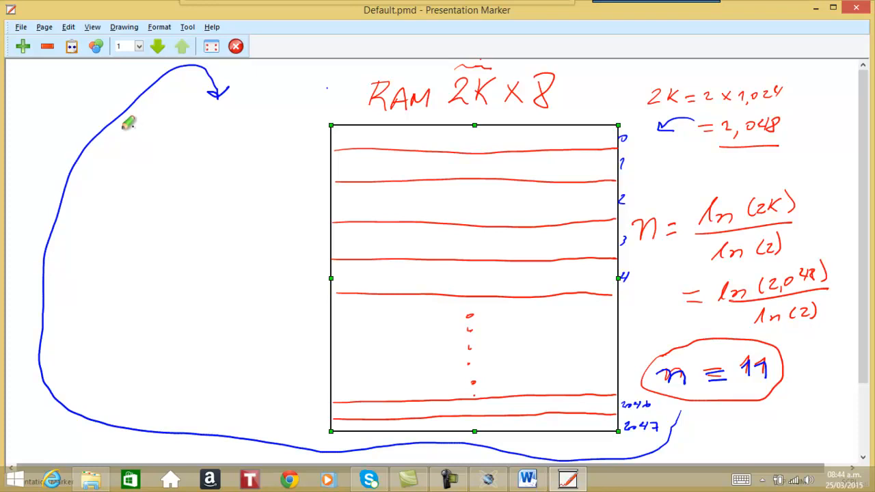
drag(122, 128, 154, 129)
drag(170, 128, 236, 129)
drag(253, 128, 292, 129)
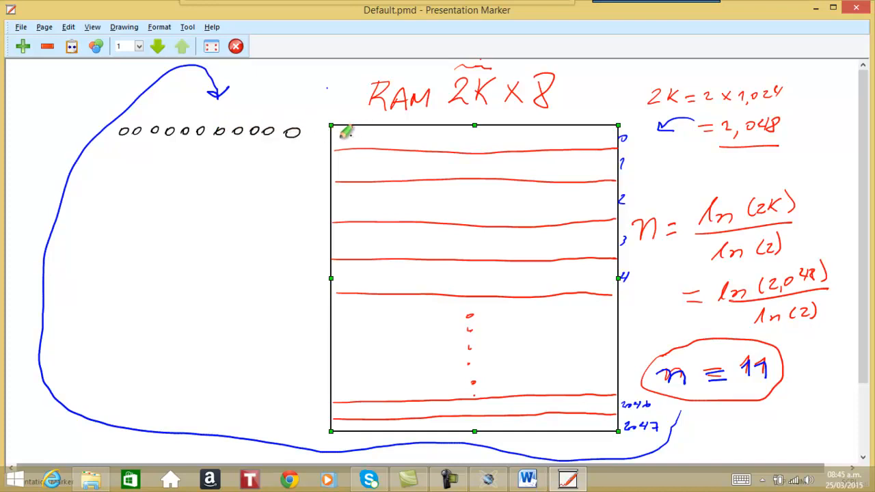
drag(130, 162, 141, 163)
drag(153, 162, 202, 164)
drag(220, 162, 256, 164)
drag(275, 162, 301, 170)
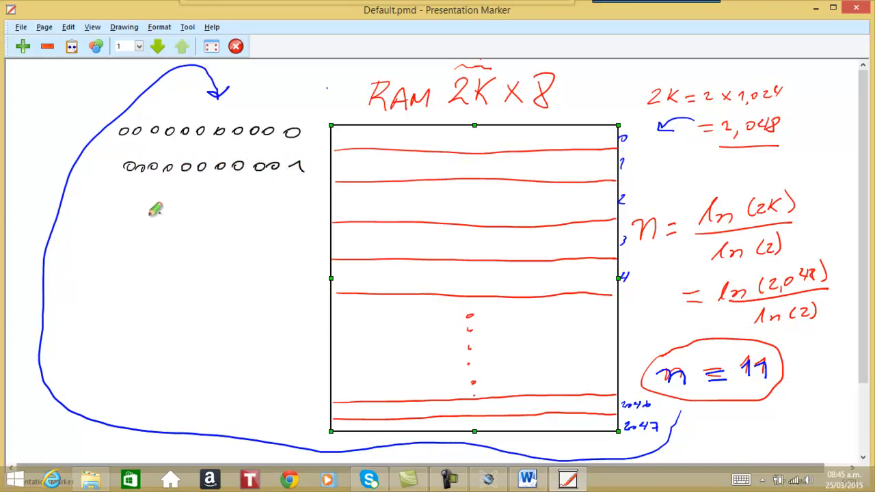
drag(135, 202, 148, 204)
drag(166, 202, 196, 201)
drag(216, 199, 290, 204)
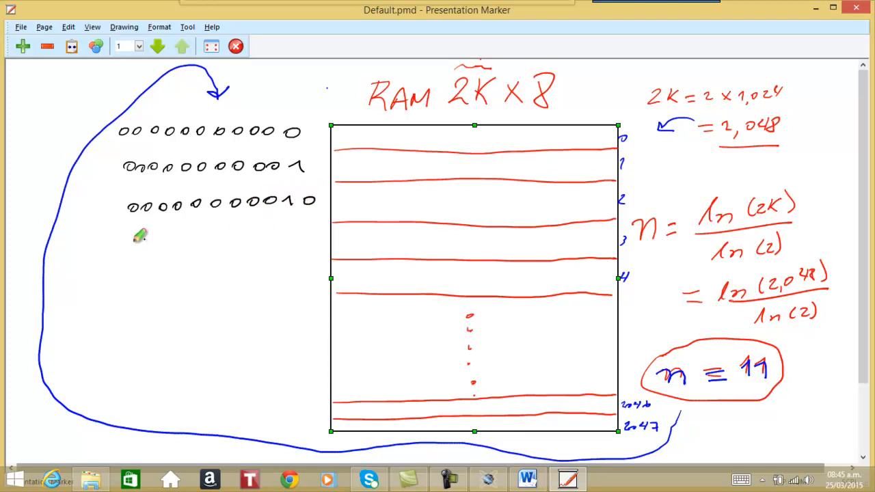
drag(291, 241, 311, 246)
drag(139, 244, 141, 245)
drag(157, 243, 176, 244)
drag(195, 241, 281, 244)
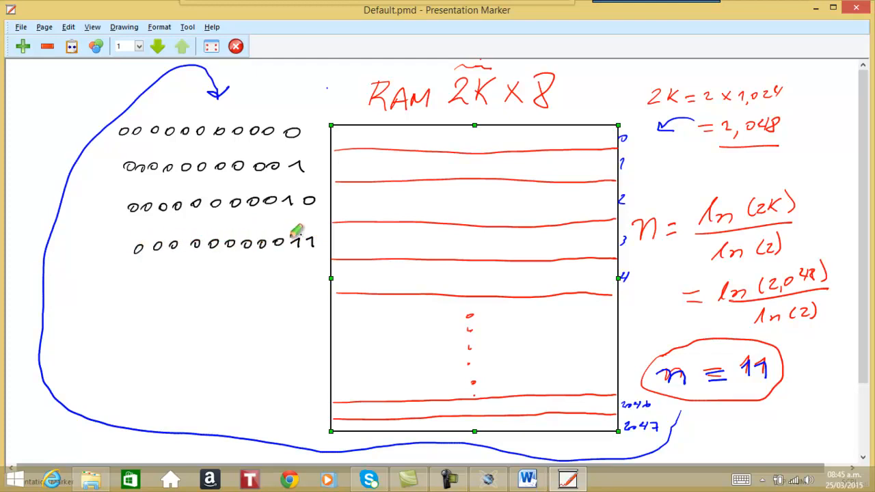
drag(138, 282, 140, 282)
drag(158, 280, 219, 277)
drag(232, 275, 301, 275)
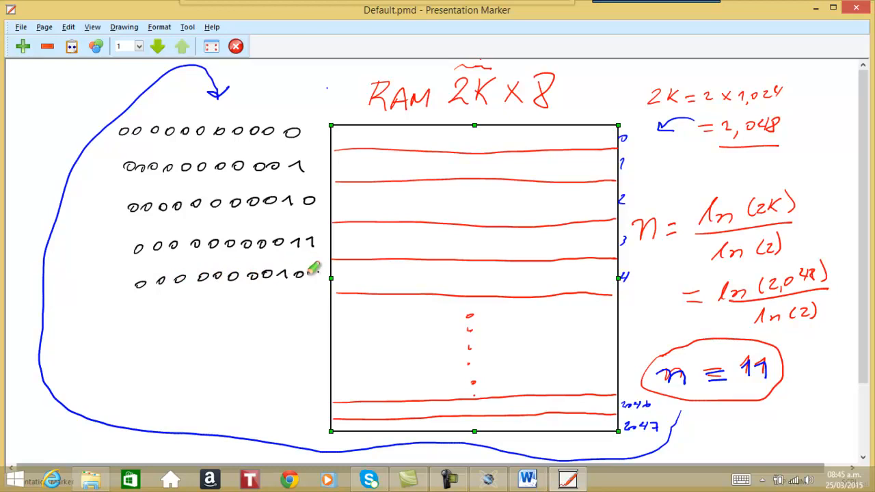
drag(265, 302, 266, 305)
drag(267, 319, 267, 321)
drag(267, 327, 265, 352)
drag(264, 366, 264, 370)
drag(264, 377, 264, 379)
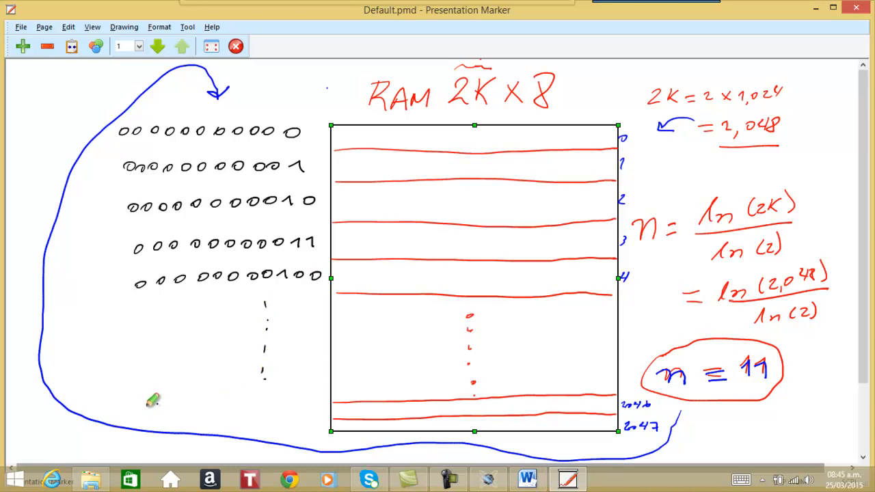
drag(141, 405, 144, 409)
drag(155, 404, 186, 408)
drag(196, 404, 232, 409)
drag(242, 404, 307, 403)
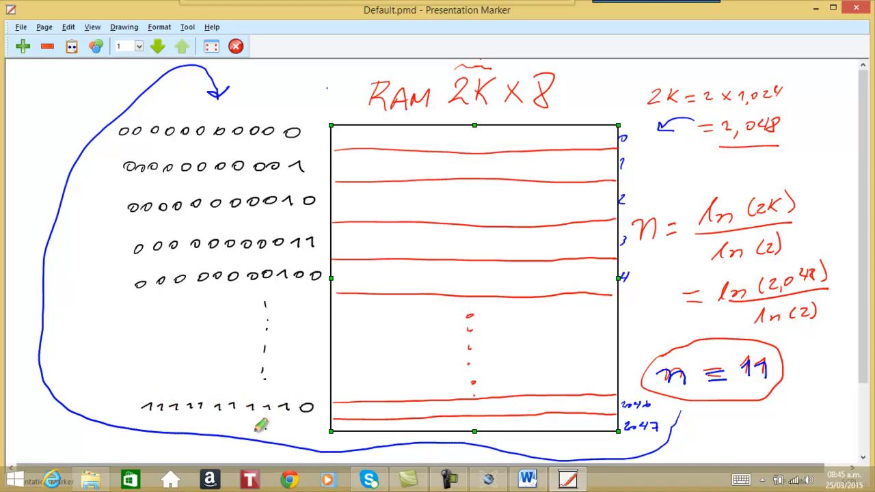
drag(149, 420, 154, 427)
drag(163, 419, 181, 427)
drag(192, 420, 208, 428)
mouse_move(218, 420)
mouse_down()
mouse_move(221, 428)
mouse_move(255, 428)
mouse_up()
mouse_move(267, 420)
mouse_down()
mouse_move(271, 428)
mouse_move(299, 428)
mouse_up()
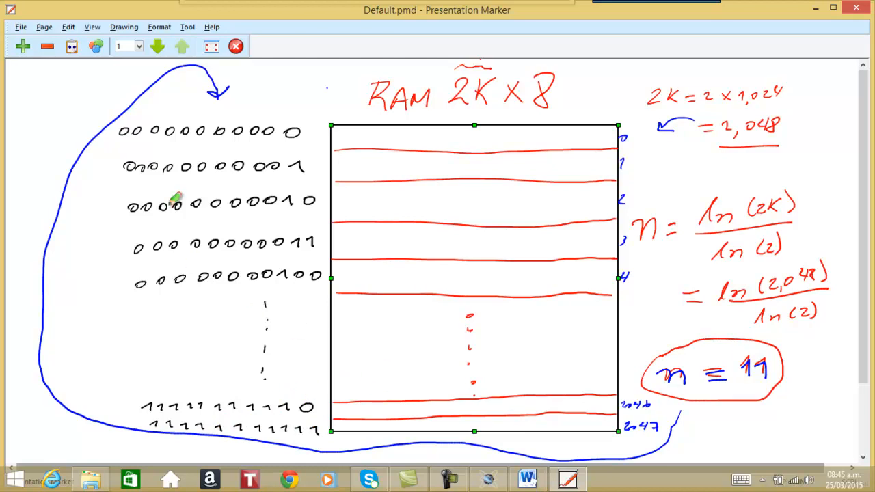
mouse_move(128, 118)
mouse_down()
mouse_move(320, 97)
mouse_move(317, 115)
mouse_move(331, 91)
mouse_move(442, 61)
mouse_move(551, 65)
mouse_move(700, 158)
mouse_move(723, 140)
mouse_move(730, 154)
mouse_up()
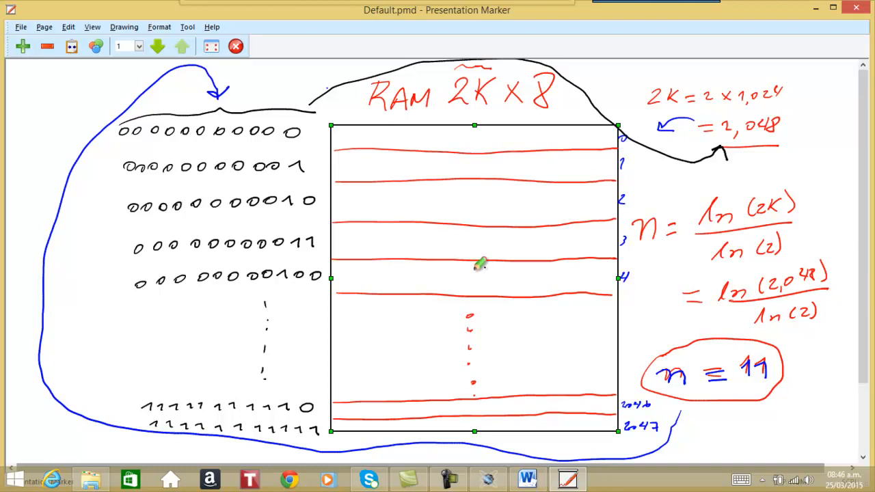
Step: Compare the 6116's address and data pins in the Proteus schematic with the addresses and rows of the memory diagram
click(487, 481)
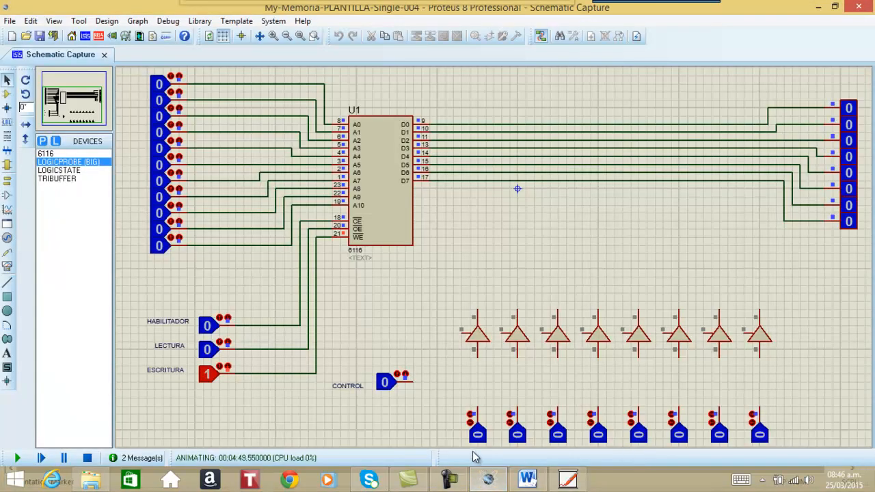
mouse_move(272, 4)
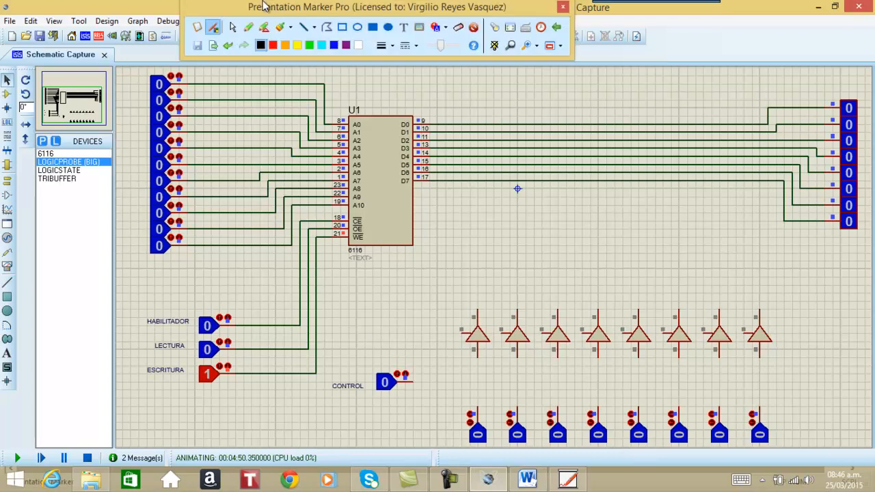
click(249, 30)
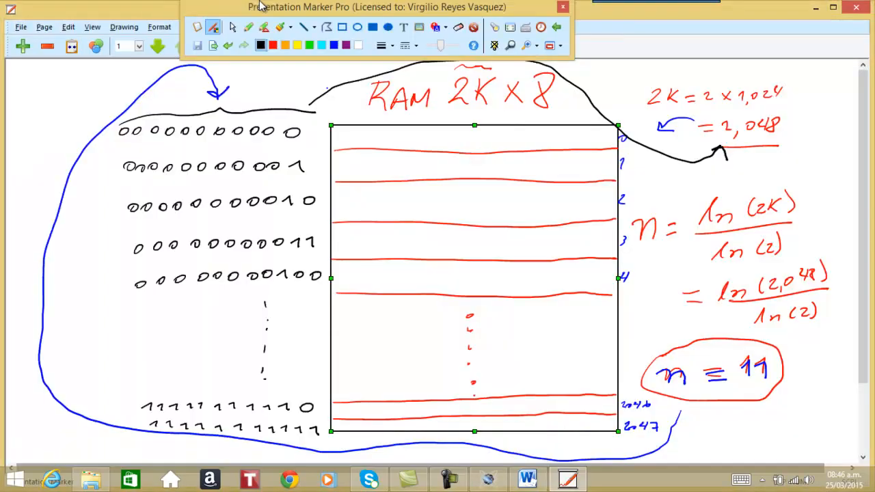
click(486, 478)
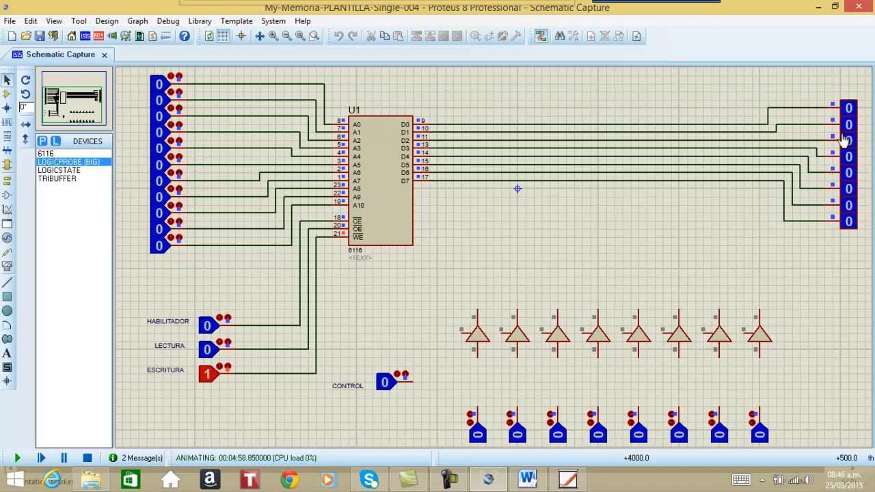
click(567, 478)
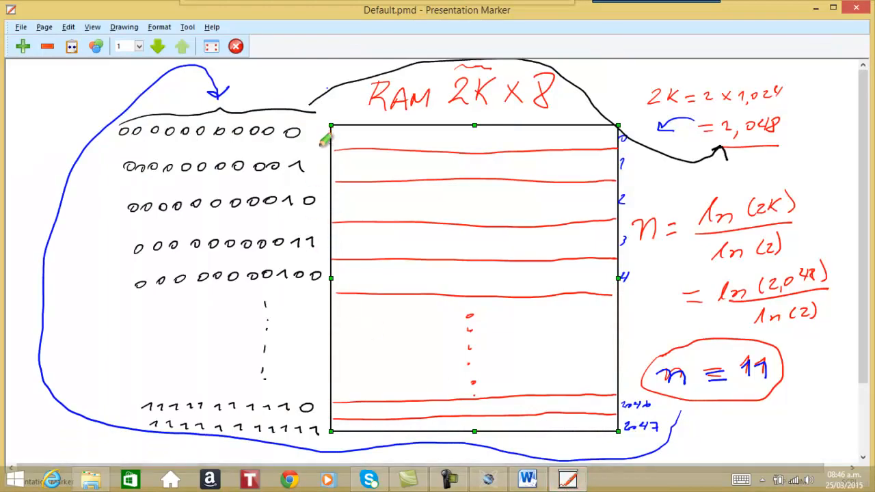
click(485, 477)
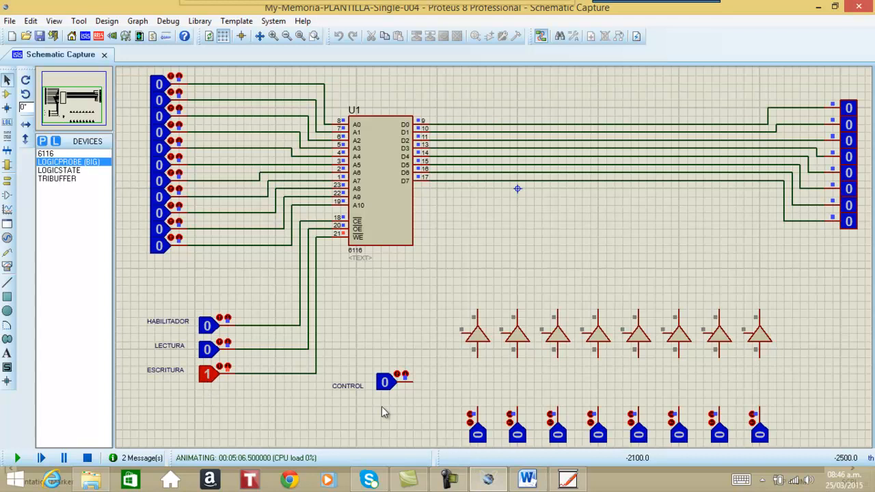
click(565, 480)
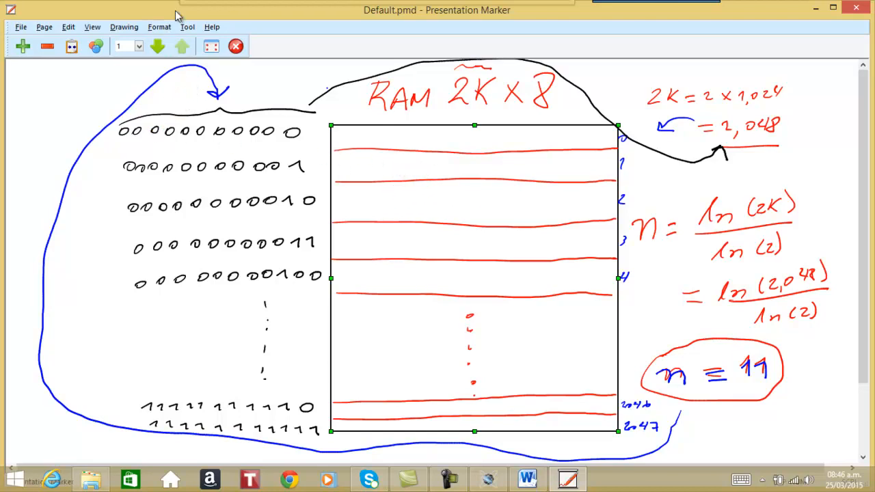
Step: Draw a red brace beside the column of addresses and handwrite "bus de direcciones" next to it
mouse_move(261, 5)
click(271, 42)
mouse_move(109, 129)
mouse_down()
mouse_move(86, 395)
mouse_move(120, 413)
mouse_up()
mouse_move(20, 203)
mouse_down()
mouse_move(15, 231)
mouse_move(41, 202)
mouse_up()
mouse_move(44, 145)
mouse_down()
mouse_move(50, 163)
mouse_move(69, 136)
mouse_up()
mouse_move(71, 104)
mouse_down()
mouse_move(77, 115)
mouse_move(102, 100)
mouse_up()
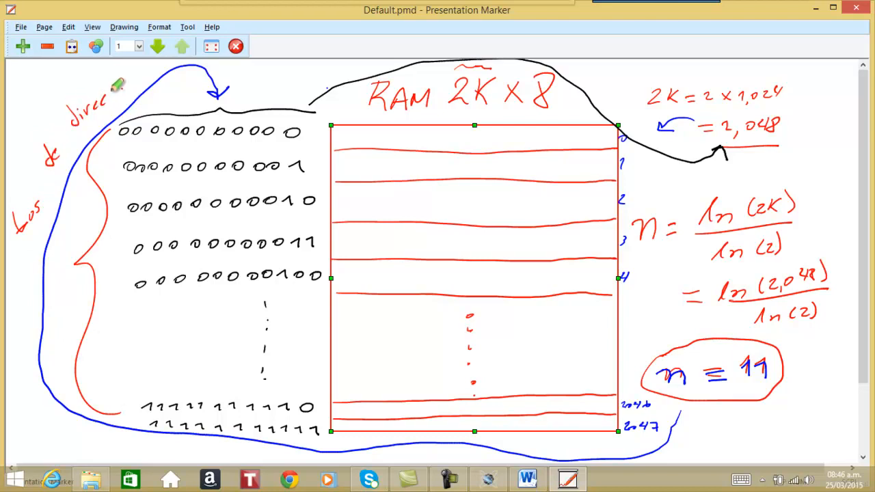
drag(141, 76, 149, 71)
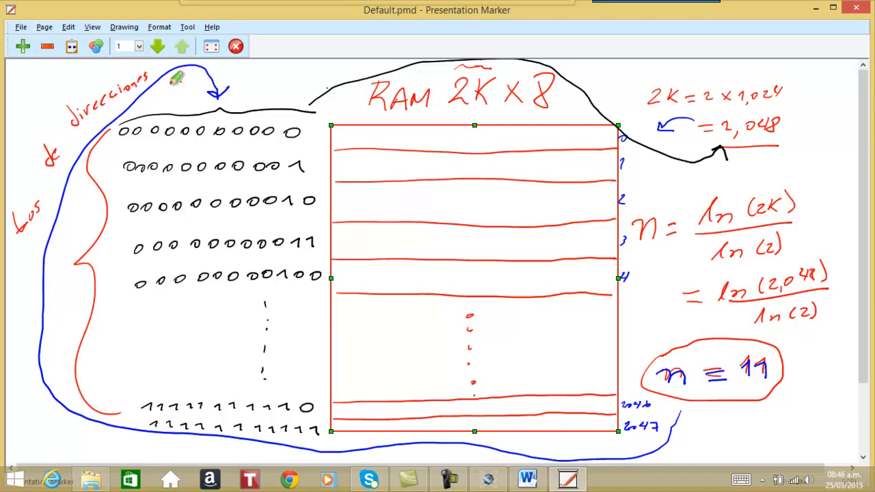
Step: Set the drawing colour to black and circle the 8 in the RAM 2K X 8 title
mouse_move(335, 14)
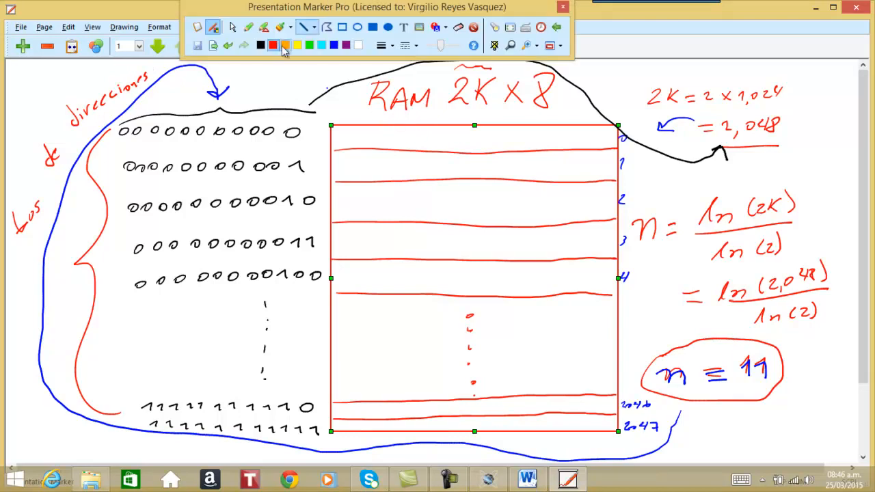
click(268, 45)
mouse_move(537, 67)
mouse_down()
mouse_move(524, 96)
mouse_move(567, 64)
mouse_move(532, 67)
mouse_up()
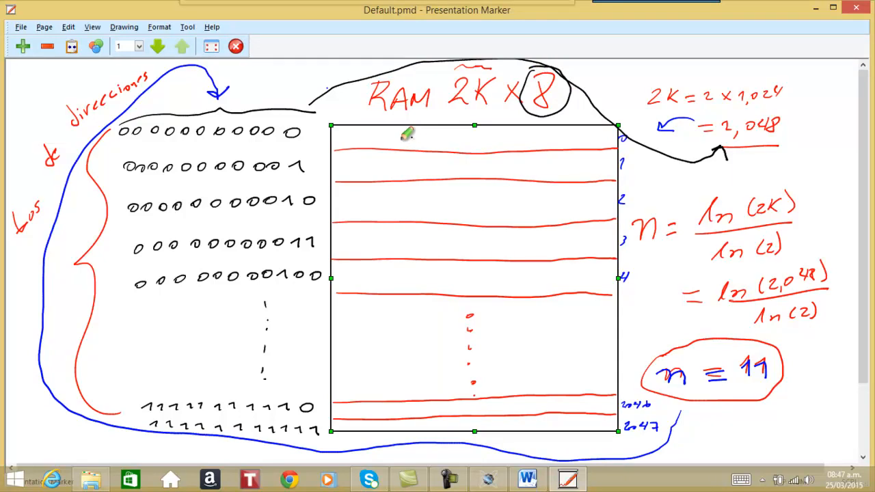
Step: Handwrite the data words 11110000 in memory row 0 and 11001100 in memory row 1
drag(401, 143, 499, 138)
drag(514, 136, 526, 137)
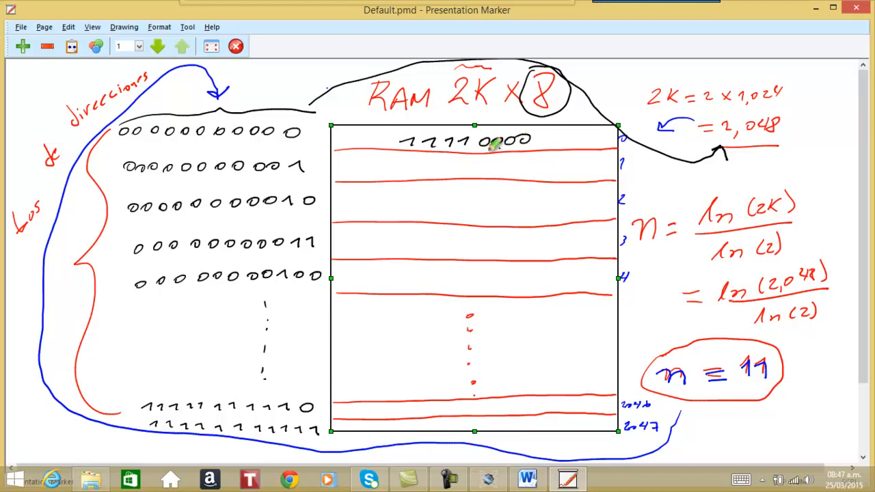
drag(407, 172, 416, 168)
drag(424, 171, 484, 167)
drag(492, 170, 533, 165)
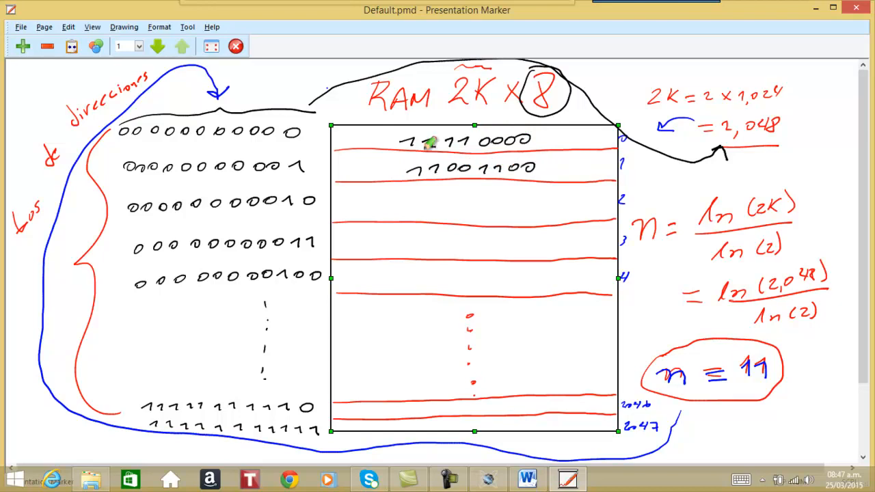
Step: Handwrite the data word 11110000 in both memory row 2 and memory row 3
drag(412, 208, 440, 203)
drag(447, 209, 475, 203)
drag(493, 202, 504, 204)
drag(519, 202, 533, 204)
drag(408, 243, 417, 236)
drag(427, 243, 493, 238)
drag(511, 236, 545, 239)
Step: Handwrite the data word 00110111 in memory row 4 and draw arrows from the circled 8 to rows 0 through 3
drag(424, 277, 461, 289)
mouse_move(472, 281)
mouse_down()
mouse_move(476, 288)
mouse_move(499, 281)
mouse_up()
drag(517, 279, 536, 287)
drag(545, 278, 550, 287)
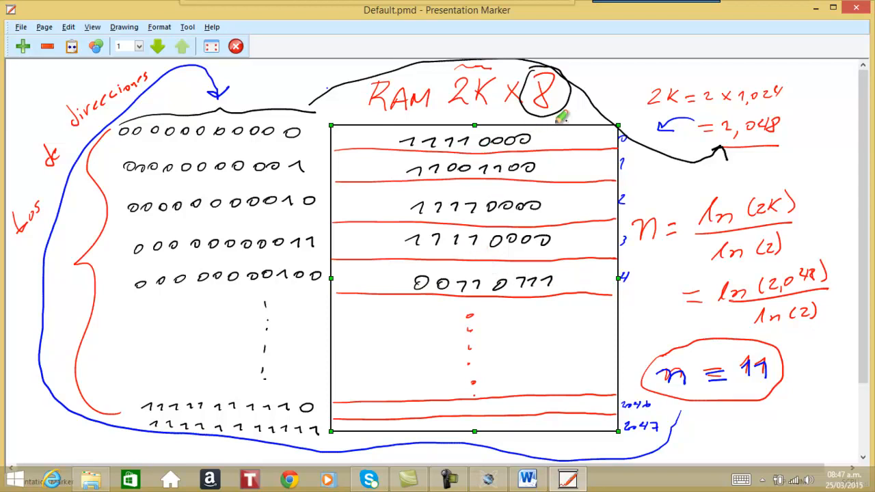
mouse_move(561, 118)
mouse_down()
mouse_move(551, 144)
mouse_move(566, 144)
mouse_move(545, 166)
mouse_move(590, 156)
mouse_move(562, 194)
mouse_move(564, 207)
mouse_up()
mouse_move(567, 117)
mouse_down()
mouse_move(585, 211)
mouse_move(567, 238)
mouse_up()
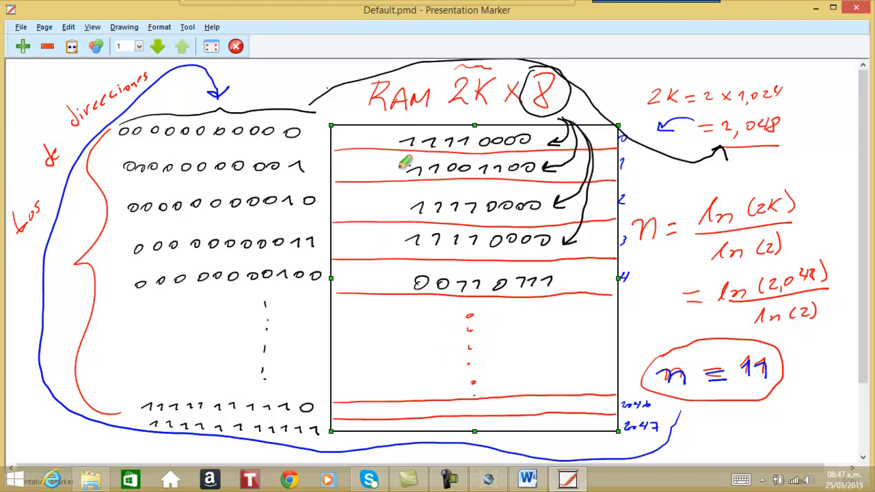
Step: Erase all drawings from the whiteboard page and close the whiteboard to return to the Proteus schematic
mouse_move(559, 6)
click(473, 27)
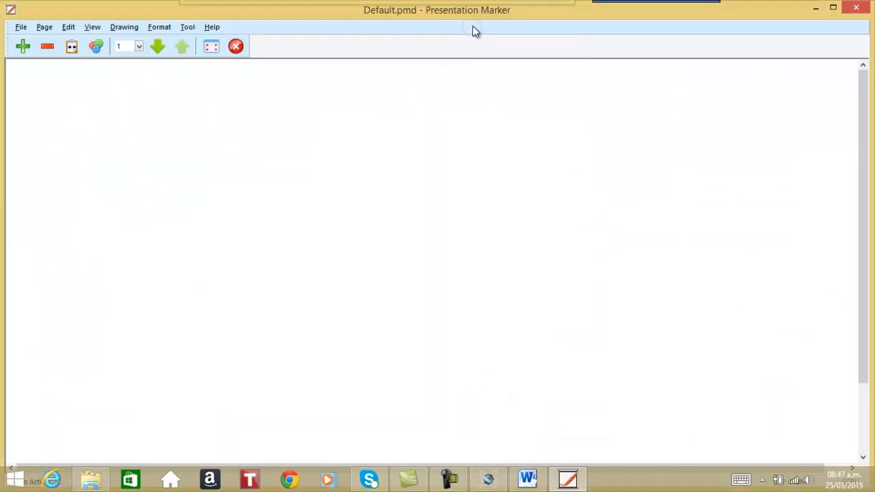
click(856, 8)
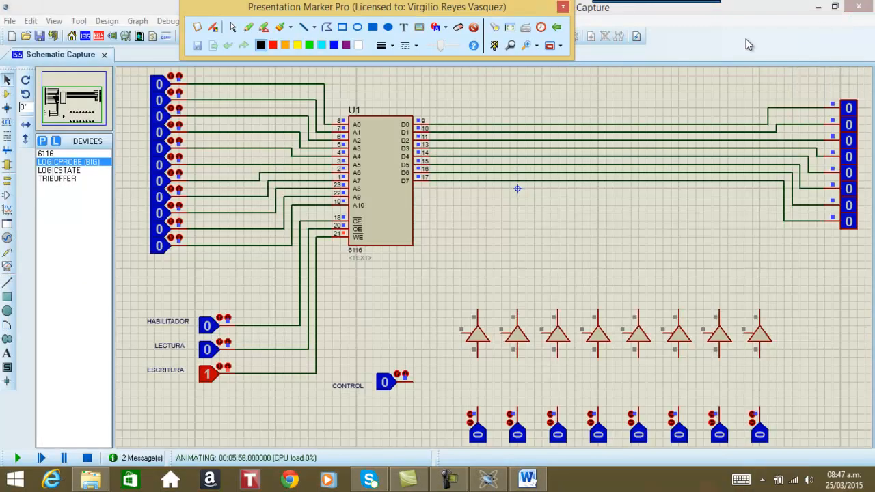
Step: Draw an outgoing arrow below the 6116's data pins and circle the LECTURA switch on the schematic
click(249, 27)
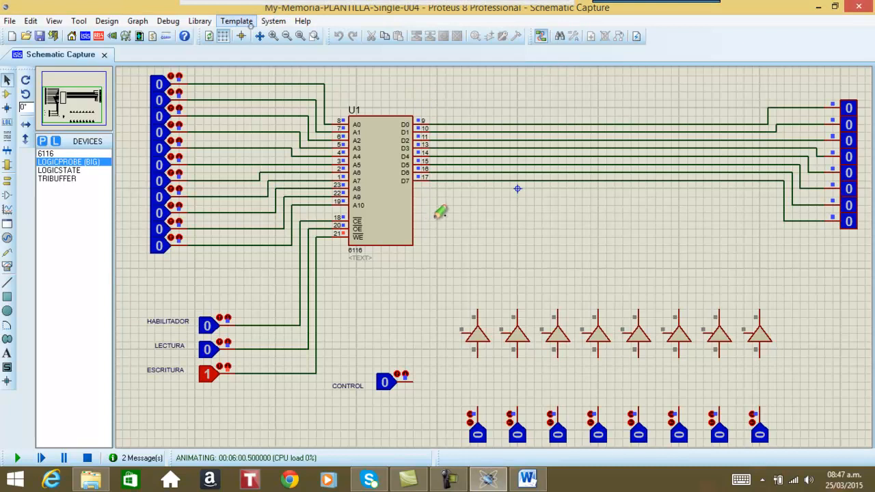
mouse_move(424, 218)
mouse_down()
mouse_move(481, 216)
mouse_move(471, 216)
mouse_up()
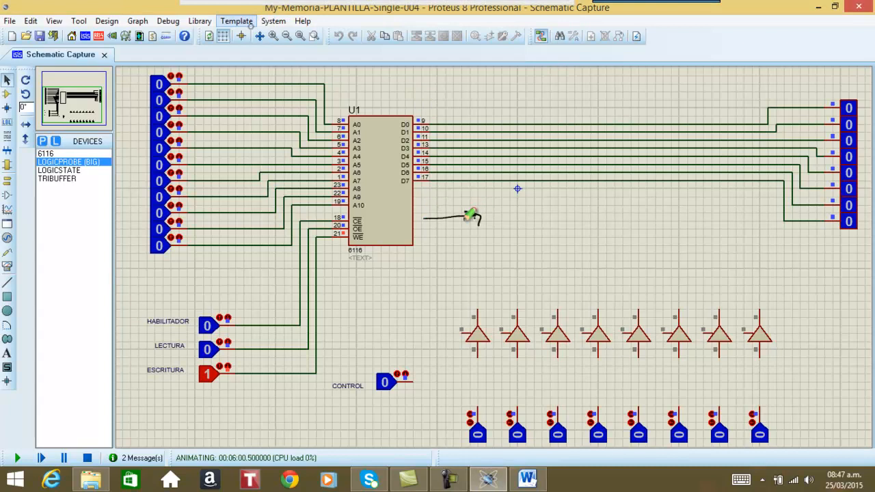
mouse_move(160, 338)
mouse_down()
mouse_move(146, 348)
mouse_move(229, 352)
mouse_move(195, 338)
mouse_move(153, 340)
mouse_up()
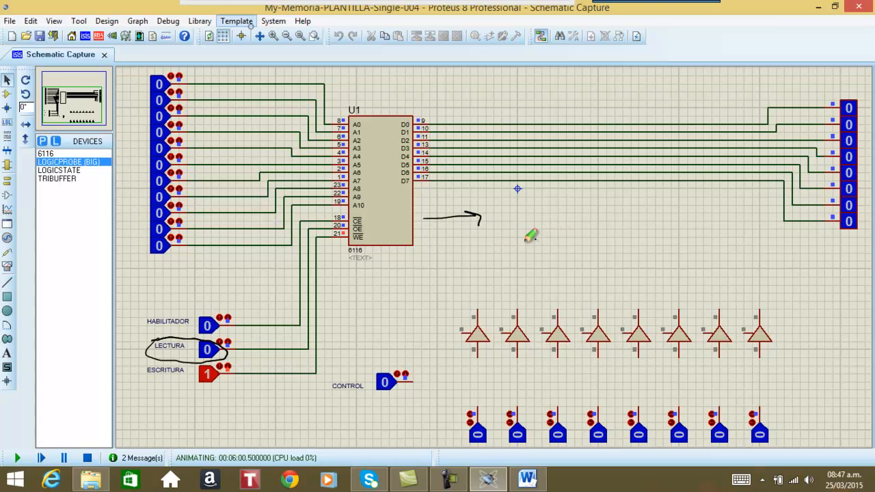
Step: Draw an incoming arrow labelled "in" above the data lines, and handwrite 1 beside LECTURA and 0 beside ESCRITURA
mouse_move(501, 94)
mouse_down()
mouse_move(487, 91)
mouse_move(522, 87)
mouse_up()
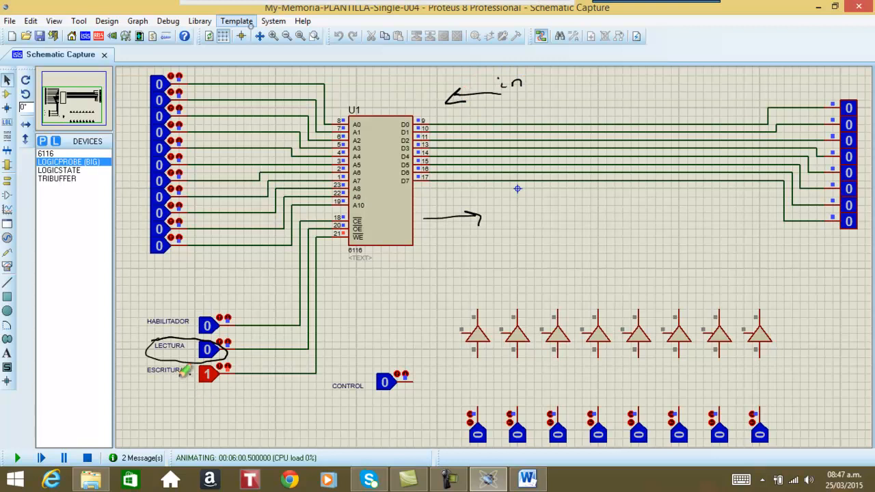
drag(224, 380, 226, 380)
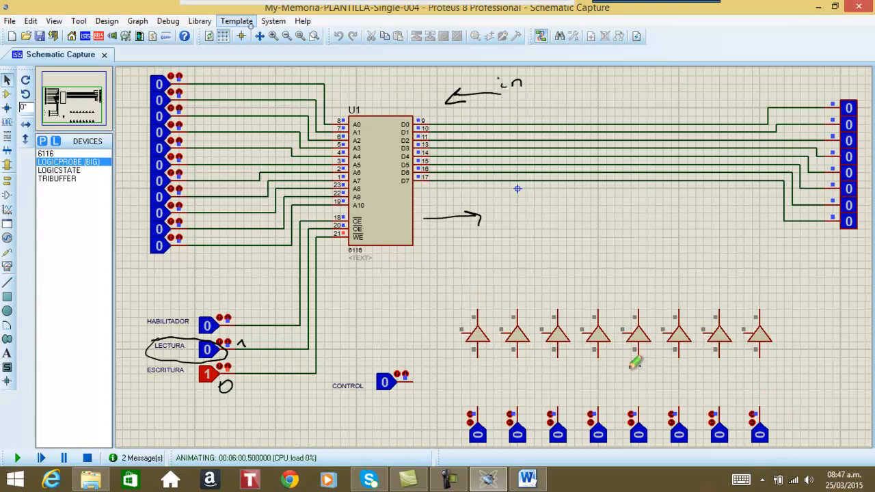
Step: Circle the row of eight tri-state buffers and draw upward arrows above the first four logic states beneath them
mouse_move(491, 287)
mouse_down()
mouse_move(469, 354)
mouse_move(692, 366)
mouse_move(781, 299)
mouse_move(585, 280)
mouse_move(497, 286)
mouse_up()
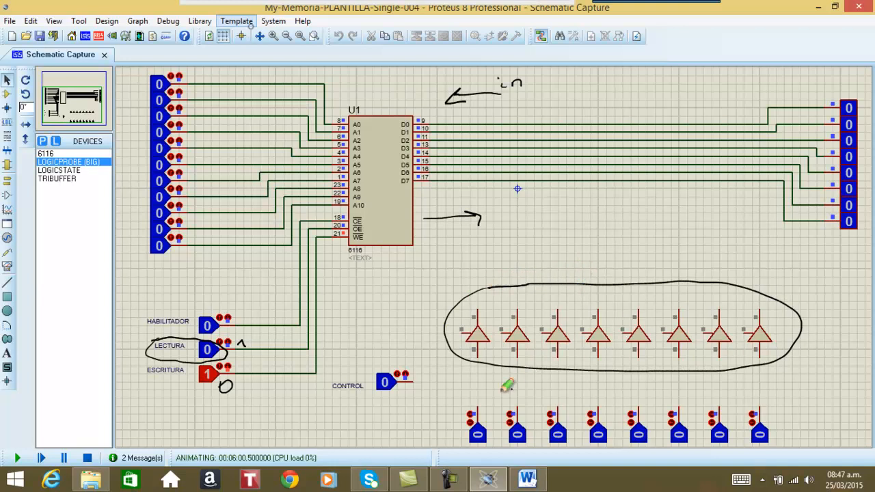
mouse_move(472, 395)
mouse_down()
mouse_move(483, 382)
mouse_move(510, 382)
mouse_up()
drag(551, 388, 607, 387)
Step: Draw three lines from the buffers up to data lines D7, D6 and D5, and upward arrows above the last four logic states
drag(602, 282, 600, 183)
drag(636, 280, 629, 175)
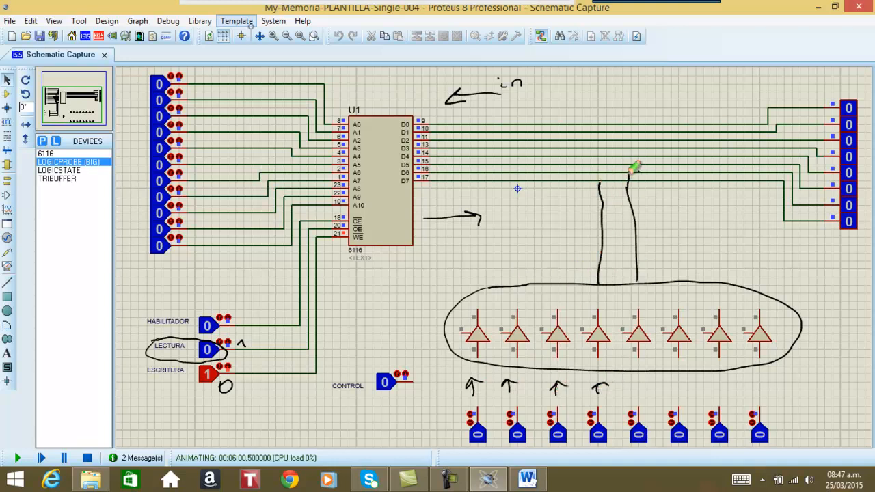
drag(683, 277, 677, 166)
mouse_move(635, 396)
mouse_down()
mouse_move(636, 383)
mouse_move(679, 384)
mouse_up()
drag(717, 400, 718, 387)
drag(759, 401, 771, 386)
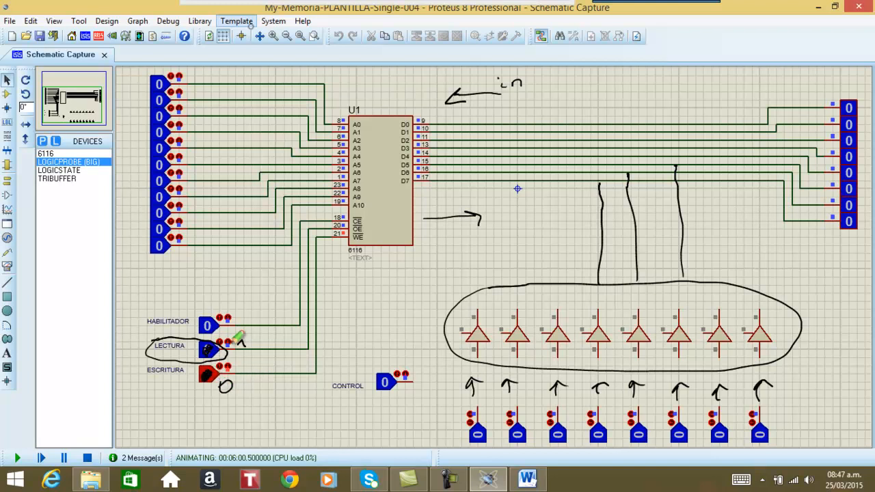
Step: Add a tick beside ESCRITURA, and handwrite the read-mode values 0 beside LECTURA and 1 beside ESCRITURA
drag(238, 385, 254, 379)
drag(266, 338, 263, 340)
drag(262, 393, 272, 392)
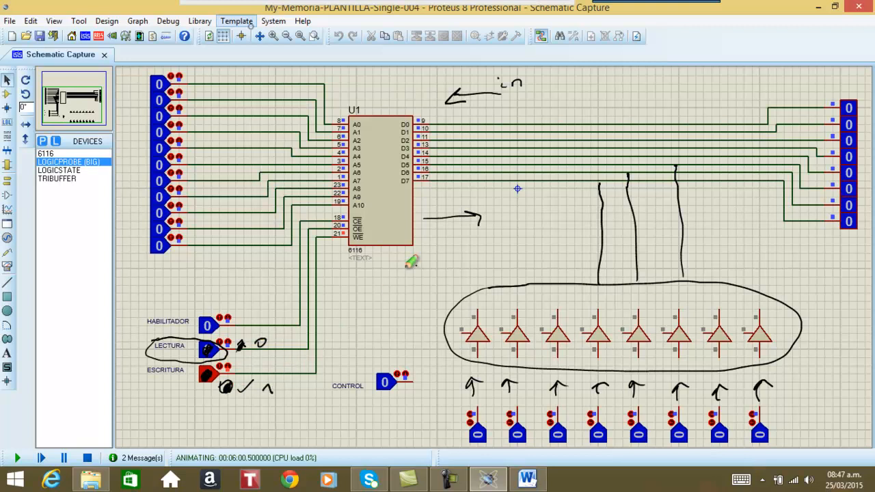
Step: Retrace the outgoing data arrow, and draw a 1 from the memory and a 0 from the buffers meeting at the D7 line
drag(430, 218, 485, 214)
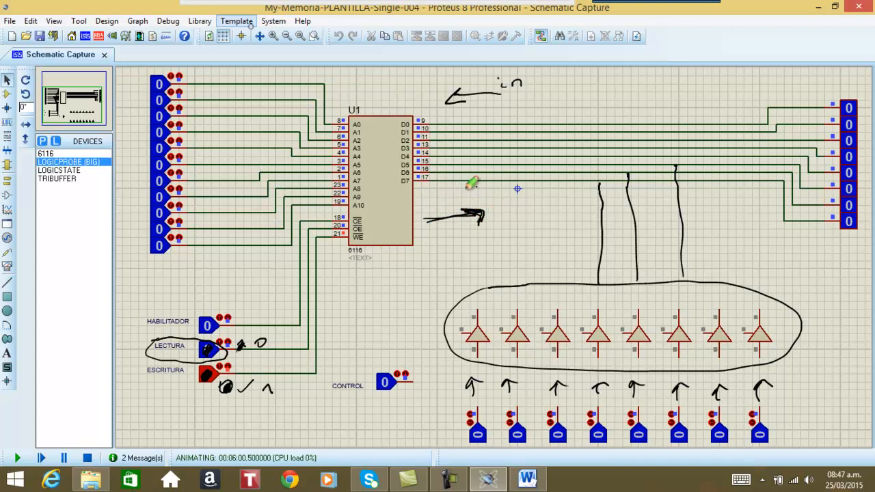
mouse_move(481, 192)
mouse_down()
mouse_move(578, 195)
mouse_move(575, 201)
mouse_up()
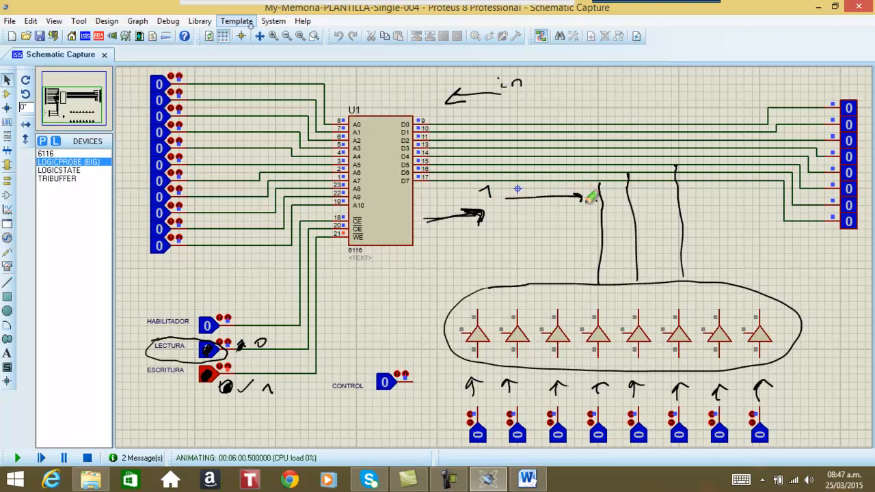
mouse_move(593, 276)
mouse_down()
mouse_move(589, 222)
mouse_move(594, 226)
mouse_up()
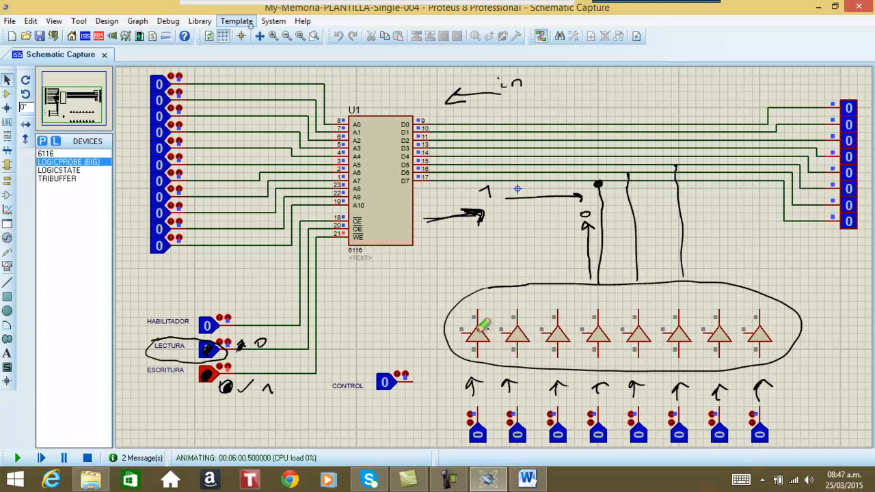
Step: Draw a long curved double-headed arrow linking the input logic states with the data lines near the "in" label
mouse_move(801, 418)
mouse_down()
mouse_move(827, 333)
mouse_move(770, 243)
mouse_move(727, 135)
mouse_move(596, 80)
mouse_move(537, 95)
mouse_move(557, 102)
mouse_up()
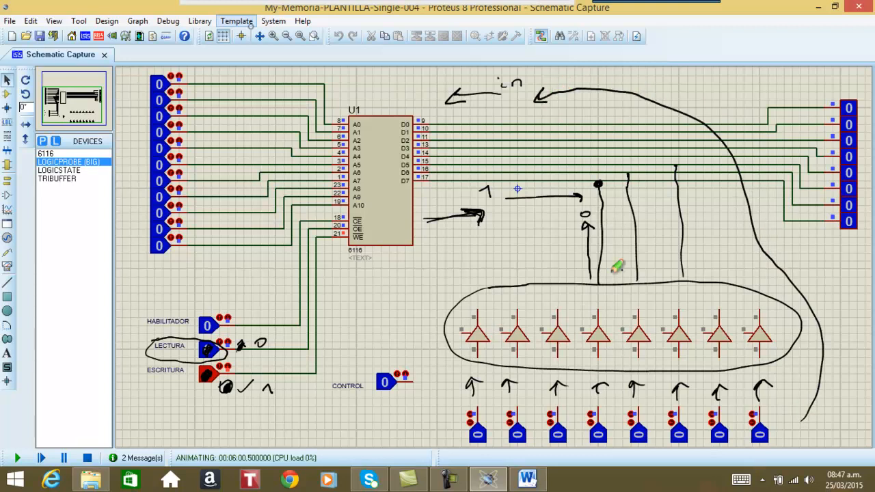
mouse_move(806, 417)
mouse_down()
mouse_move(780, 424)
mouse_move(793, 427)
mouse_up()
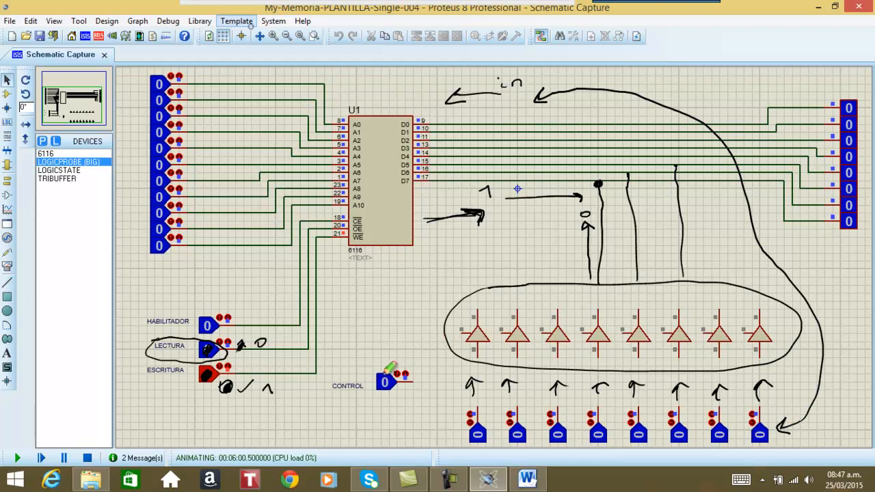
Step: Sketch lines from CONTROL to the buffers' enable inputs with a 1 above it, and arrows through the buffers to the data pins
mouse_move(383, 362)
mouse_down()
mouse_move(428, 338)
mouse_move(464, 335)
mouse_move(503, 352)
mouse_move(442, 358)
mouse_move(537, 333)
mouse_move(524, 352)
mouse_move(429, 376)
mouse_up()
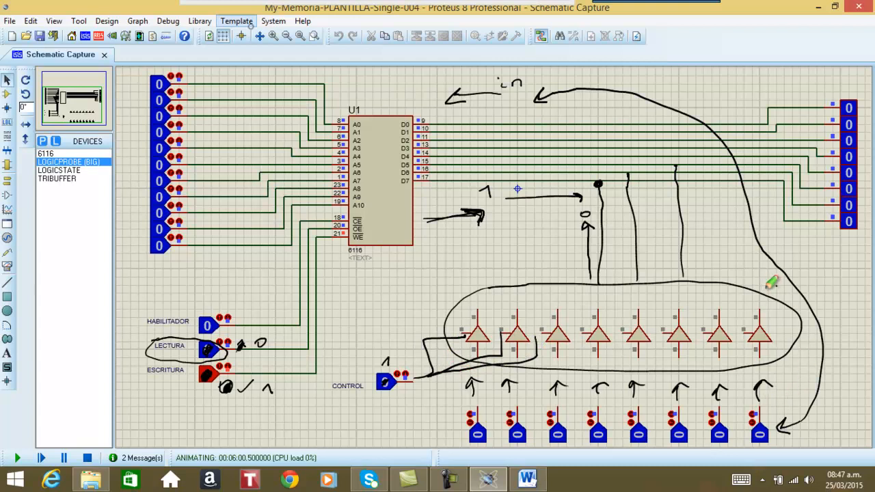
mouse_move(781, 358)
mouse_down()
mouse_move(789, 301)
mouse_move(735, 307)
mouse_move(743, 254)
mouse_move(705, 167)
mouse_move(638, 134)
mouse_move(504, 121)
mouse_move(444, 131)
mouse_move(449, 149)
mouse_up()
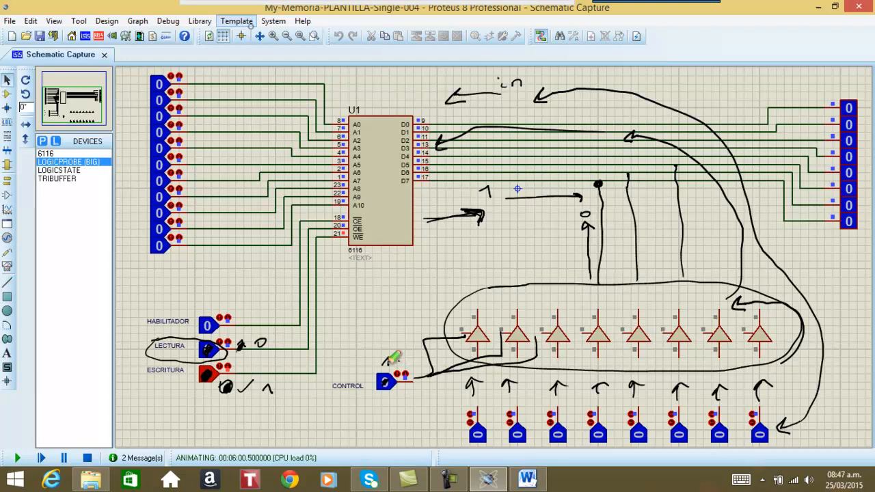
Step: Write a 0 above CONTROL, and circle the input logic states in red with a crossed-out arrow toward the buffers
drag(390, 336, 388, 337)
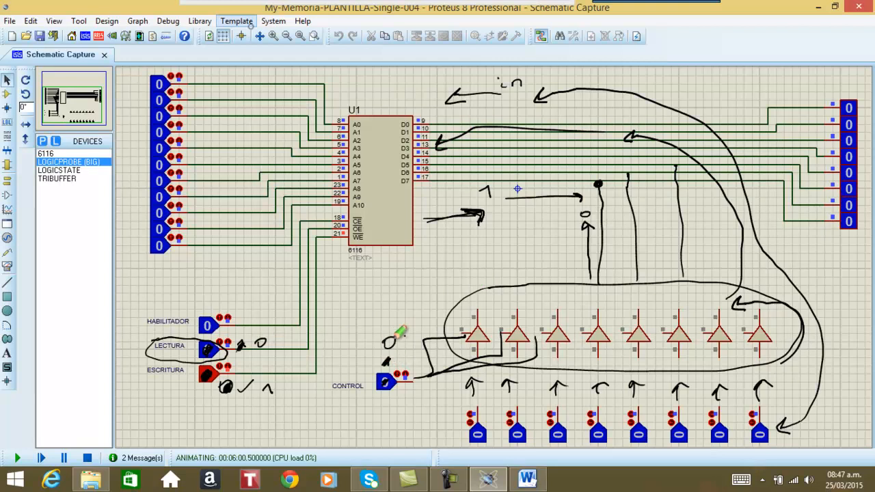
mouse_move(365, 10)
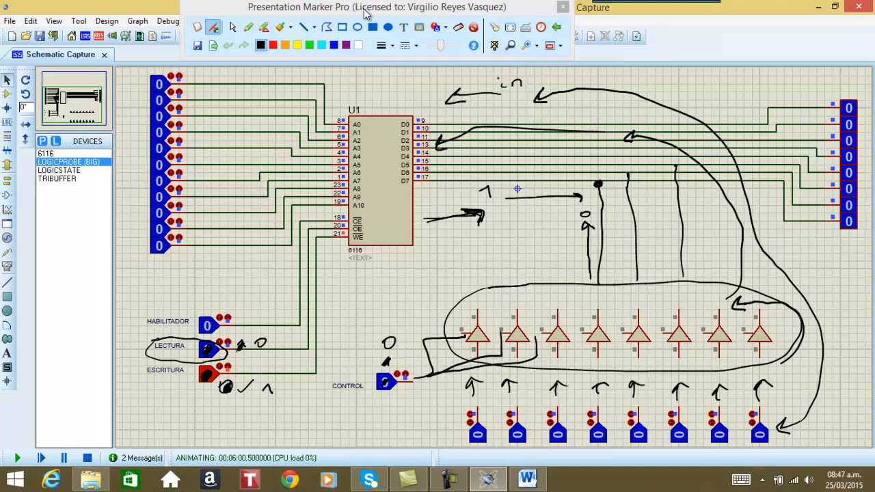
click(274, 44)
mouse_move(491, 376)
mouse_down()
mouse_move(455, 438)
mouse_move(781, 433)
mouse_move(609, 358)
mouse_move(482, 393)
mouse_up()
mouse_move(771, 380)
mouse_down()
mouse_move(809, 348)
mouse_move(703, 289)
mouse_move(709, 297)
mouse_up()
mouse_move(800, 348)
mouse_down()
mouse_move(832, 328)
mouse_move(827, 362)
mouse_up()
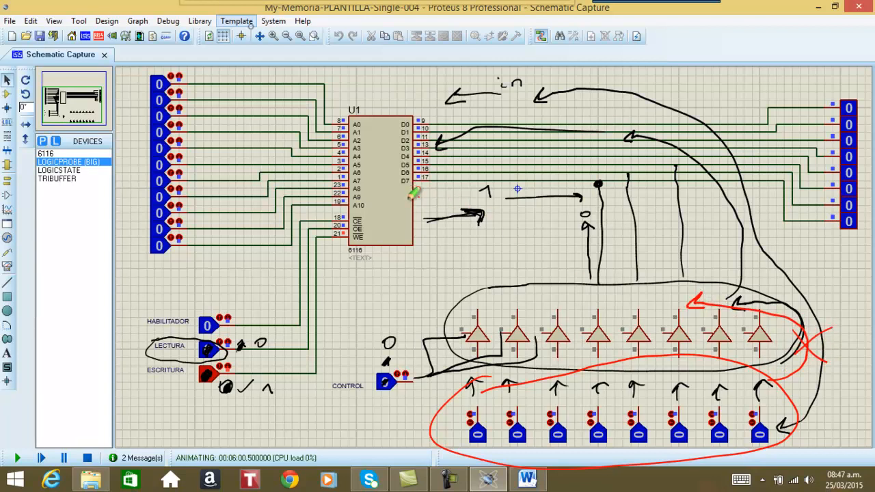
Step: Retrace the memory's outgoing data arrow in red and circle the column of output logic probes
drag(410, 220, 484, 218)
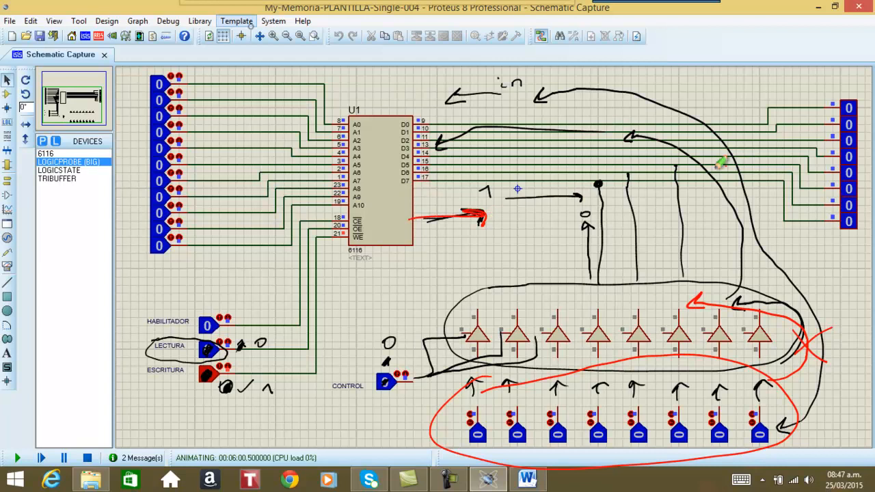
mouse_move(830, 96)
mouse_down()
mouse_move(819, 145)
mouse_move(835, 236)
mouse_move(867, 199)
mouse_move(868, 145)
mouse_move(865, 92)
mouse_move(836, 83)
mouse_up()
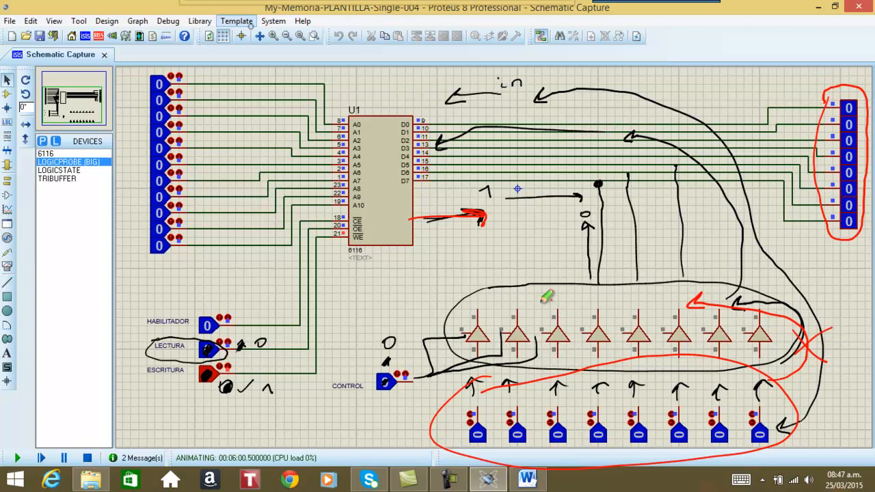
Step: Leave the annotation pen and return to the normal pointer for editing the schematic
mouse_move(425, 6)
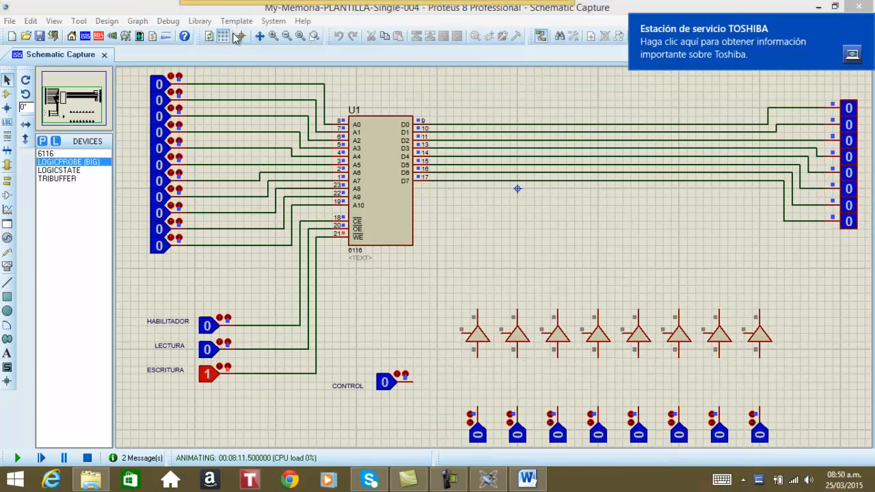
mouse_move(246, 11)
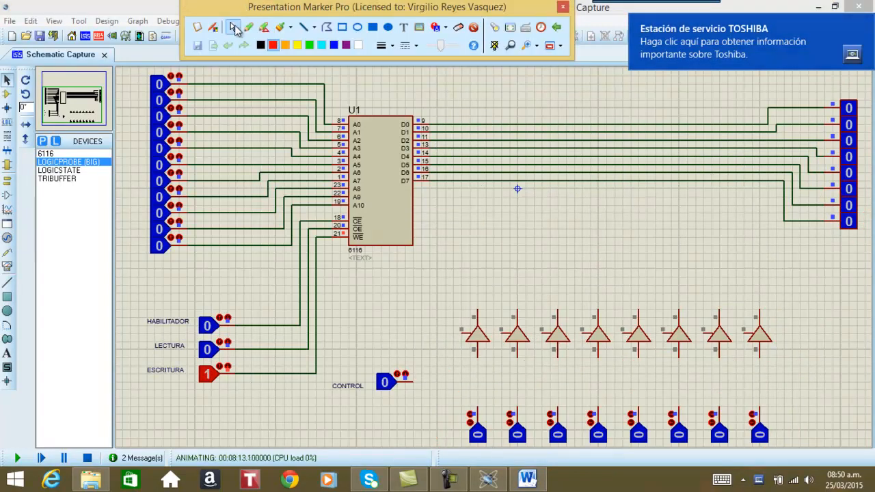
click(234, 27)
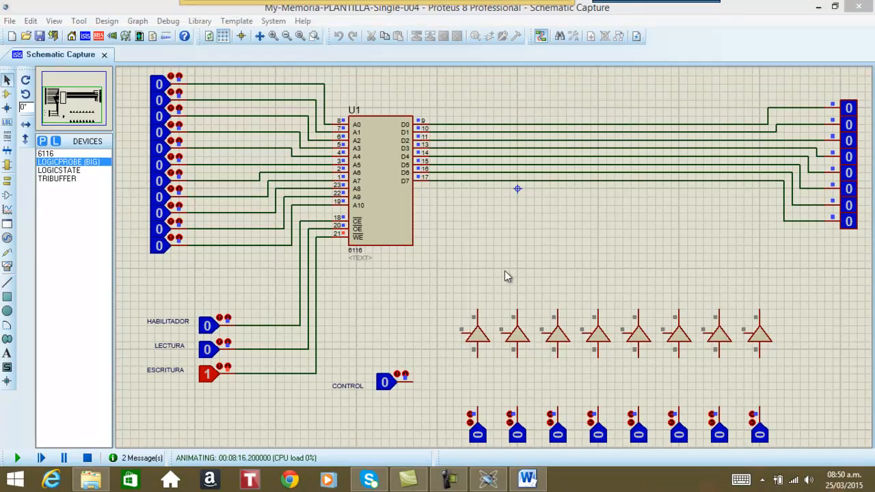
Step: Stop the running simulation and close the Simulation Errors view
click(478, 309)
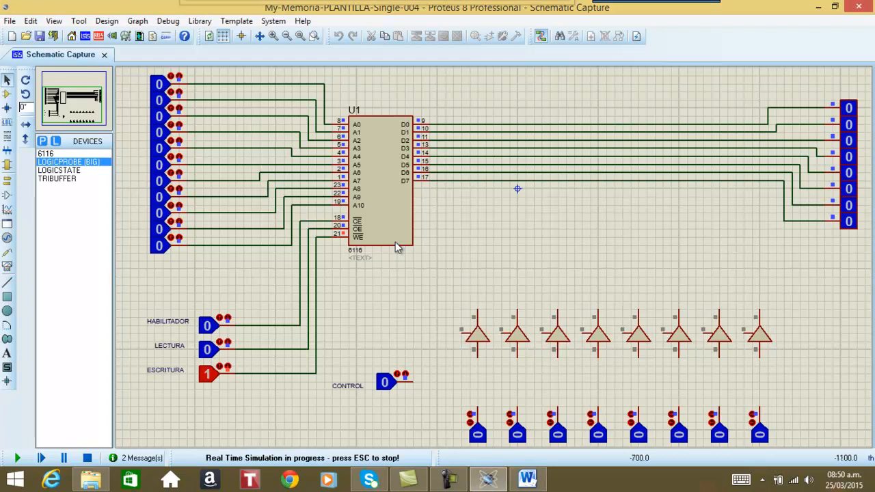
click(87, 458)
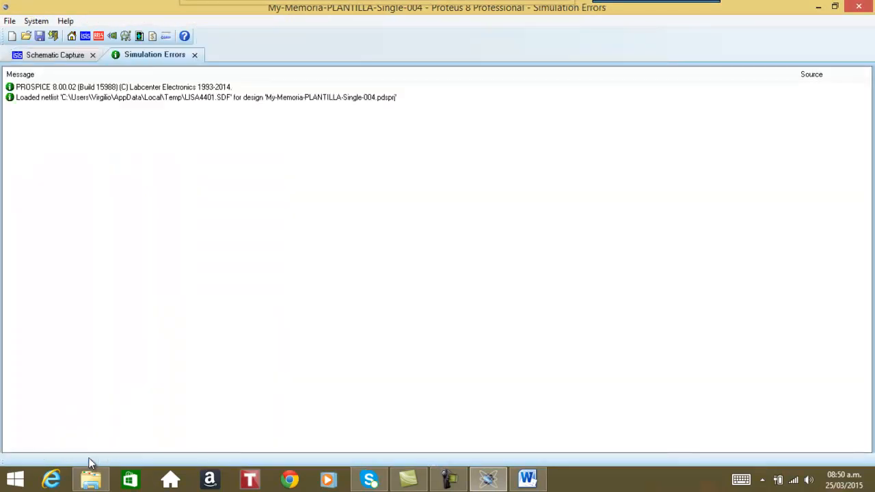
click(194, 55)
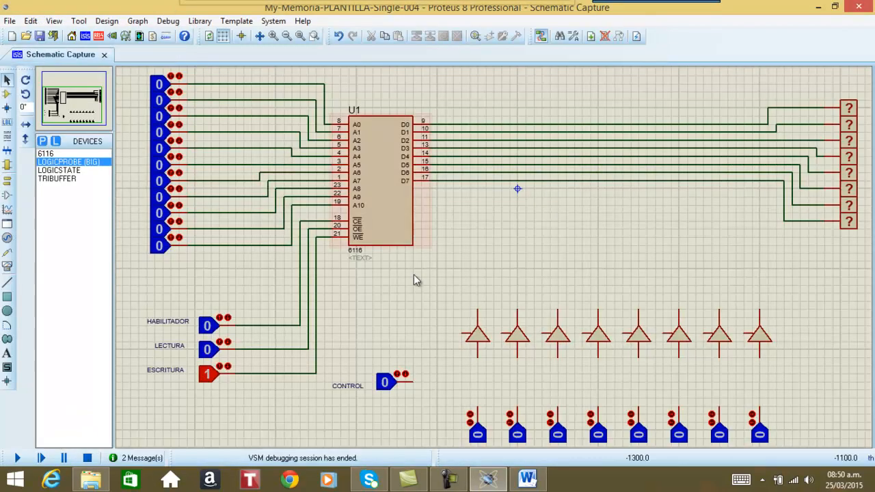
Step: Wire the outputs of the first and second tri-state buffers to the D0 and D1 data lines
click(477, 308)
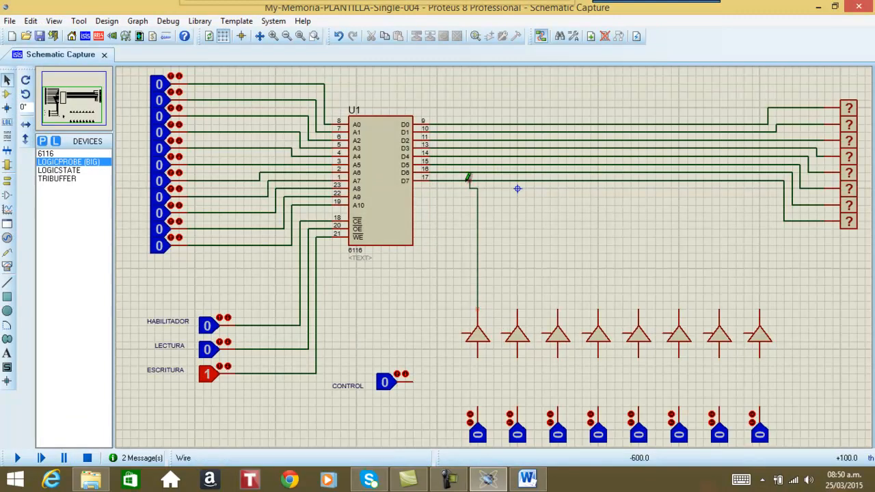
click(478, 125)
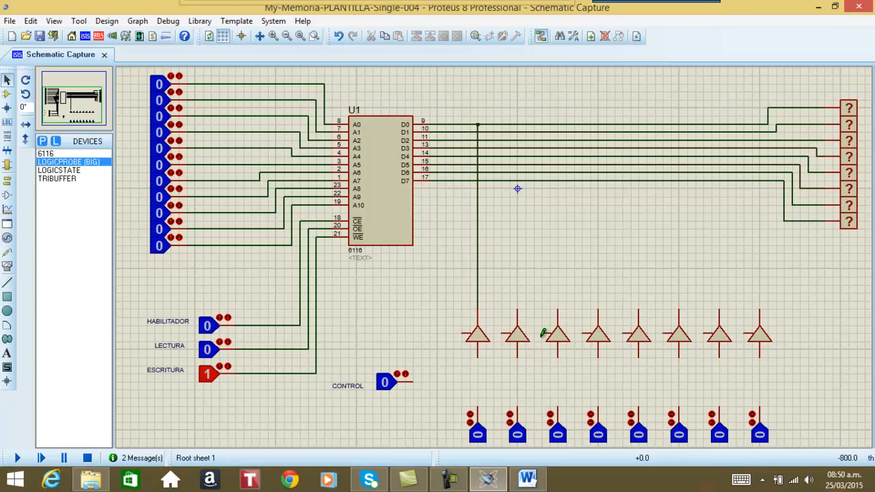
click(517, 309)
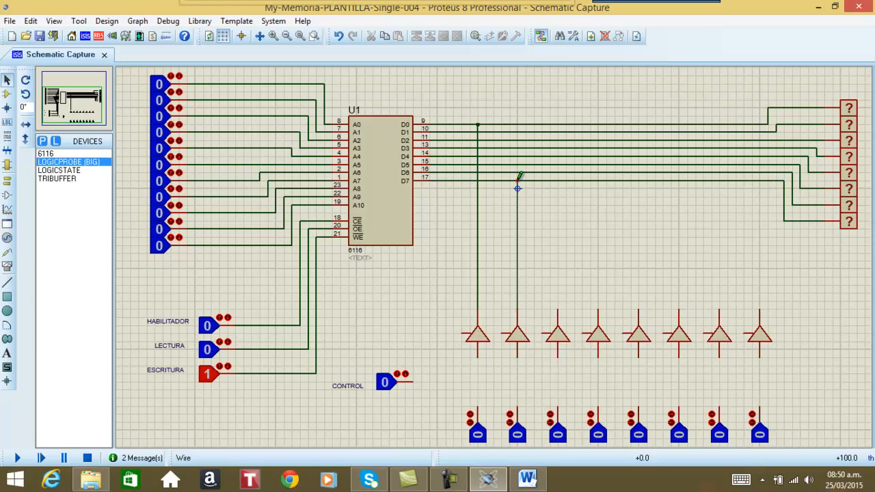
click(518, 132)
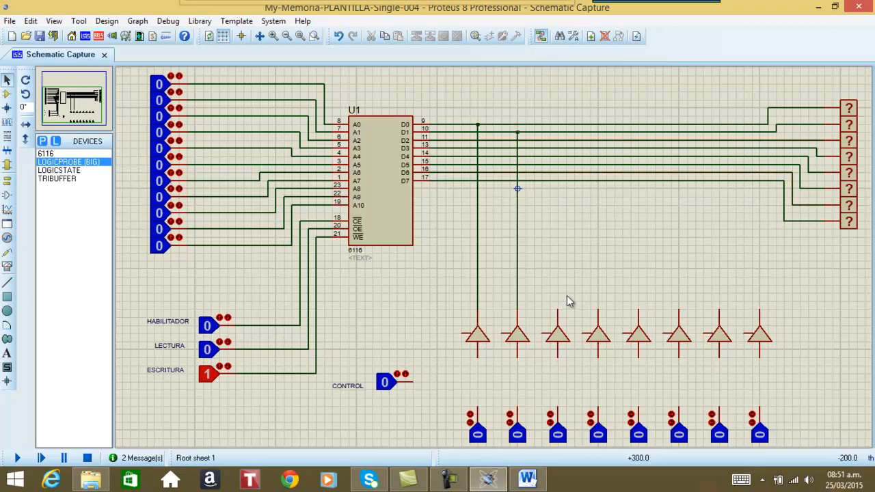
click(558, 308)
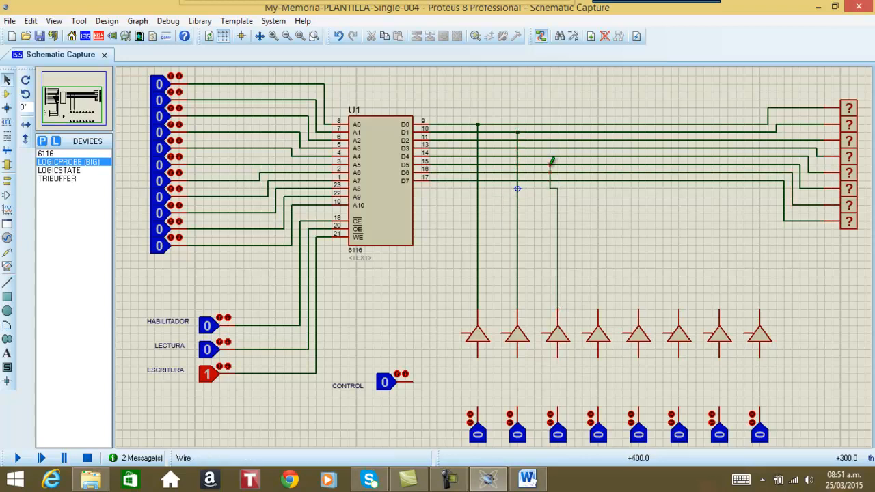
click(551, 140)
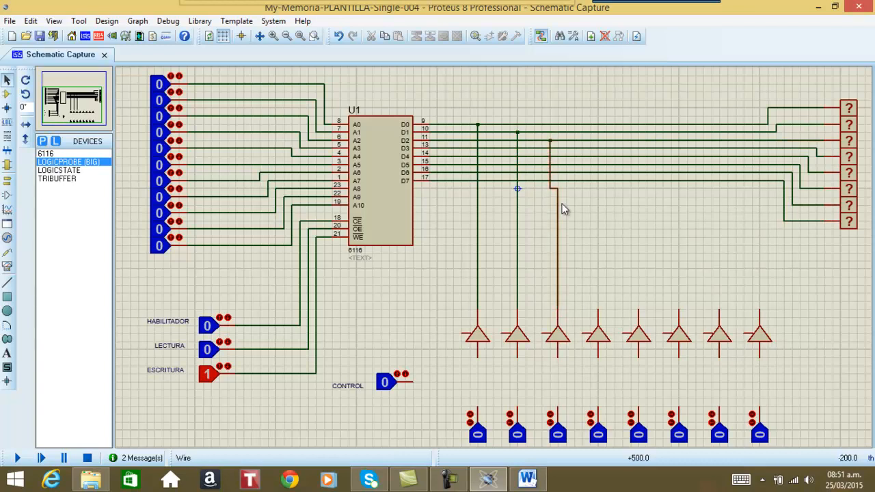
key(ctrl+z)
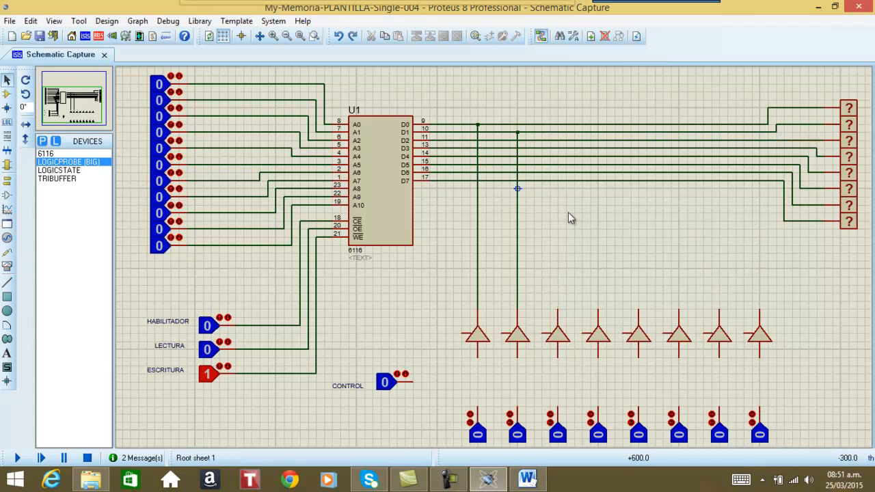
Step: Wire the third, fourth and fifth buffer outputs straight up to the D2, D3 and D4 data lines
click(558, 307)
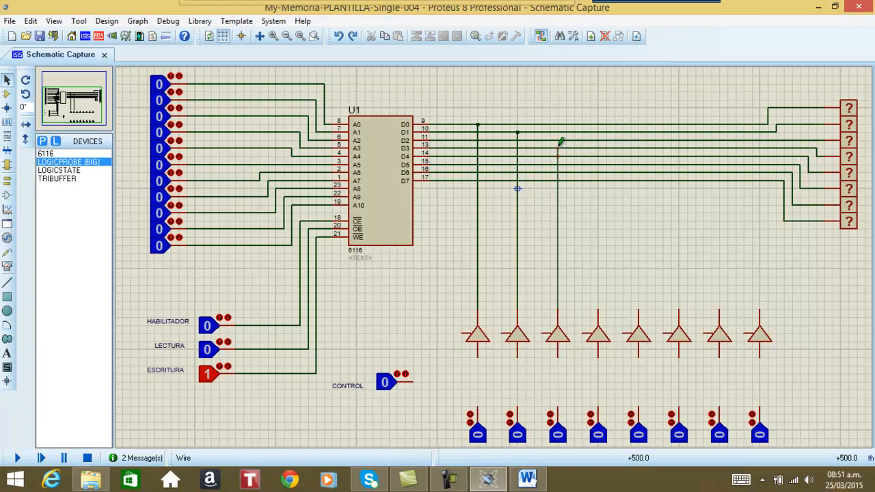
click(558, 141)
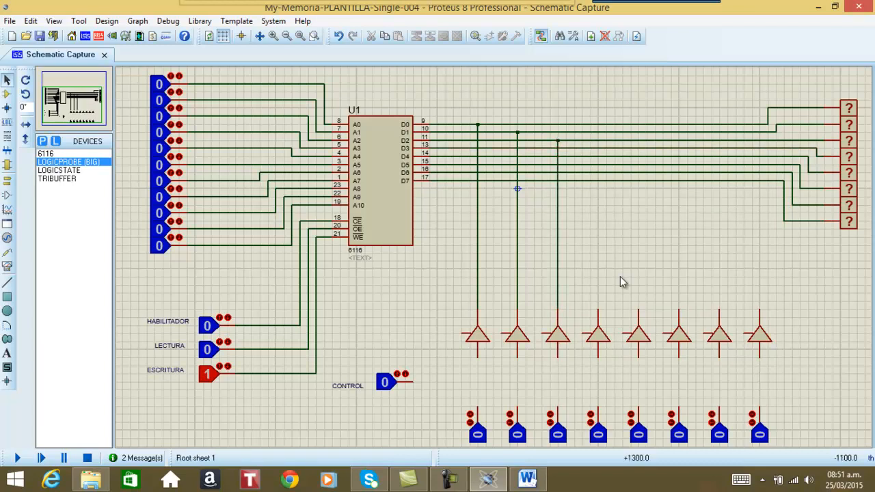
click(599, 305)
click(600, 147)
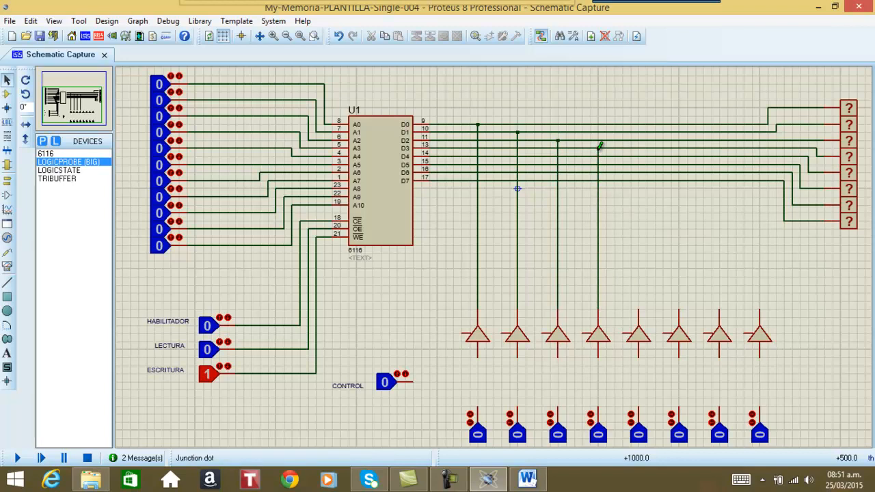
click(640, 307)
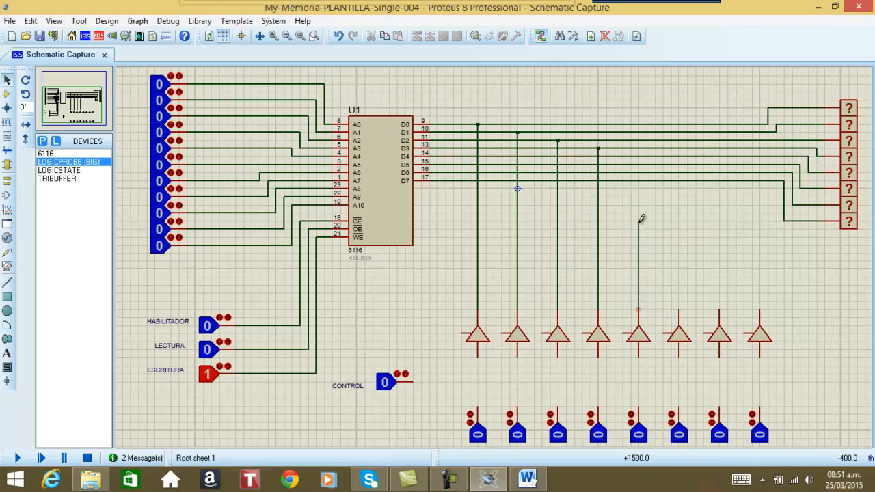
click(638, 156)
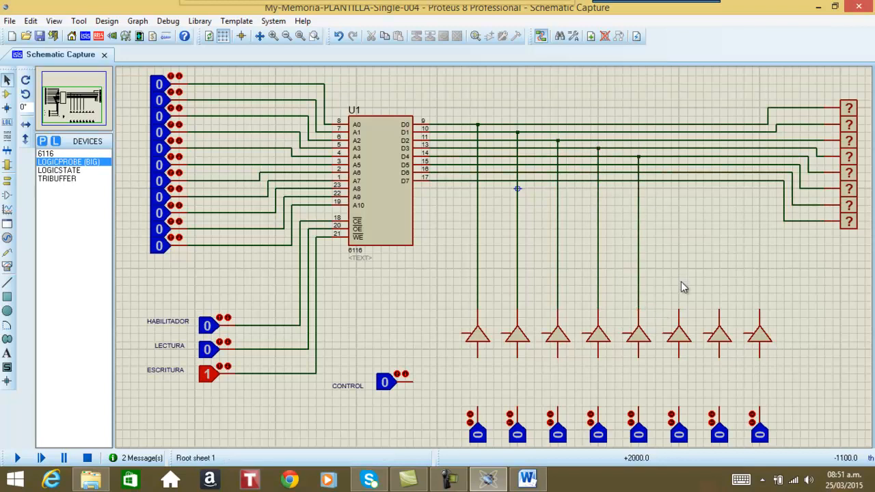
Step: Wire the sixth, seventh and eighth buffer outputs straight up to the D5, D6 and D7 data lines
click(679, 307)
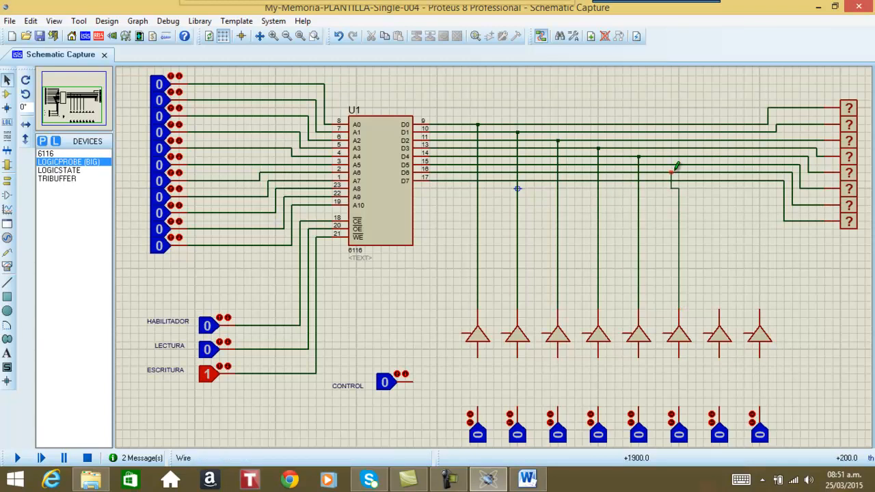
click(679, 164)
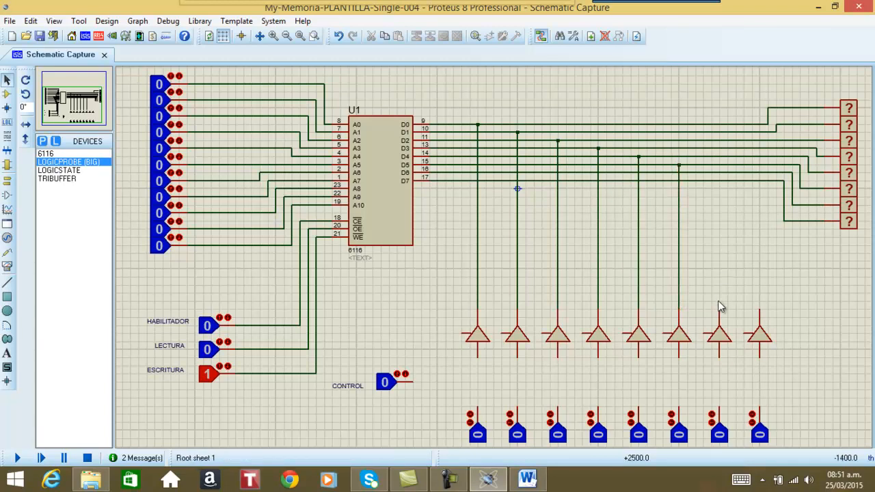
click(720, 306)
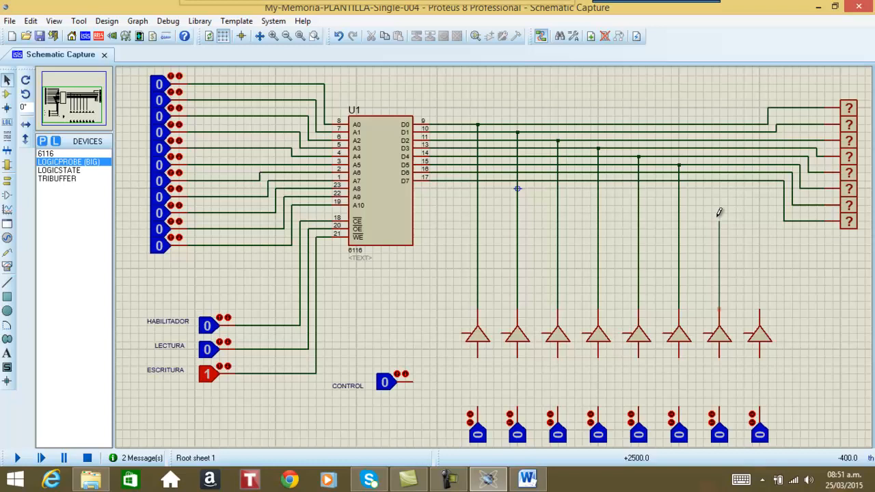
click(721, 172)
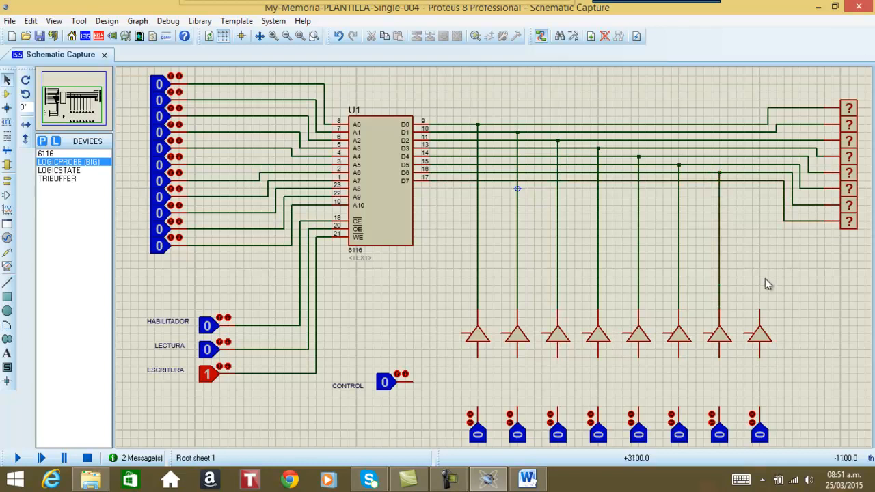
click(761, 305)
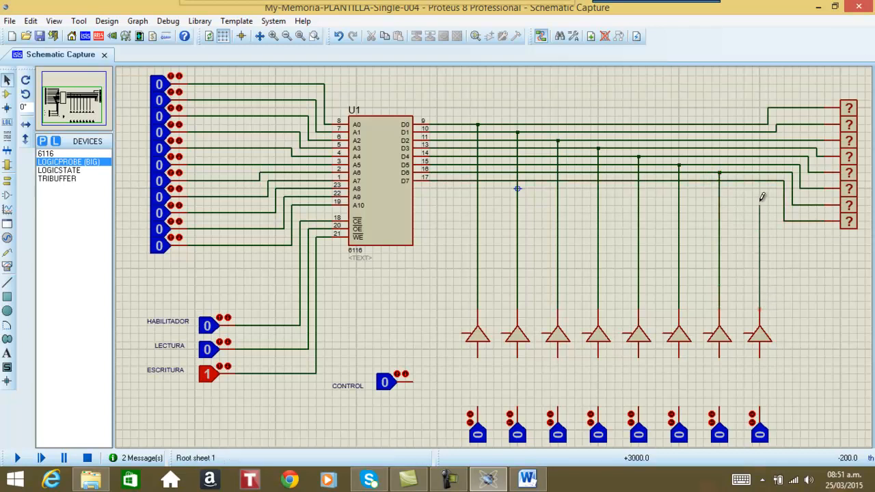
click(763, 179)
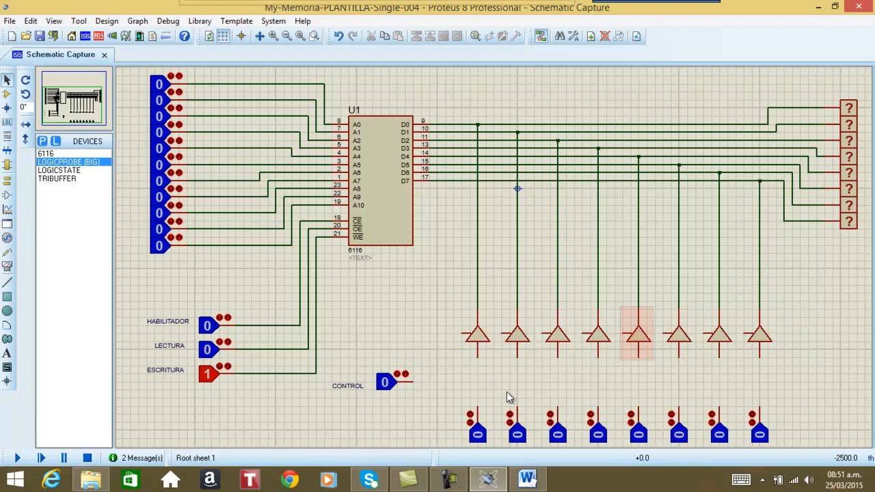
Step: Wire the first three input logic states to the data inputs of the buffers directly above them
click(477, 405)
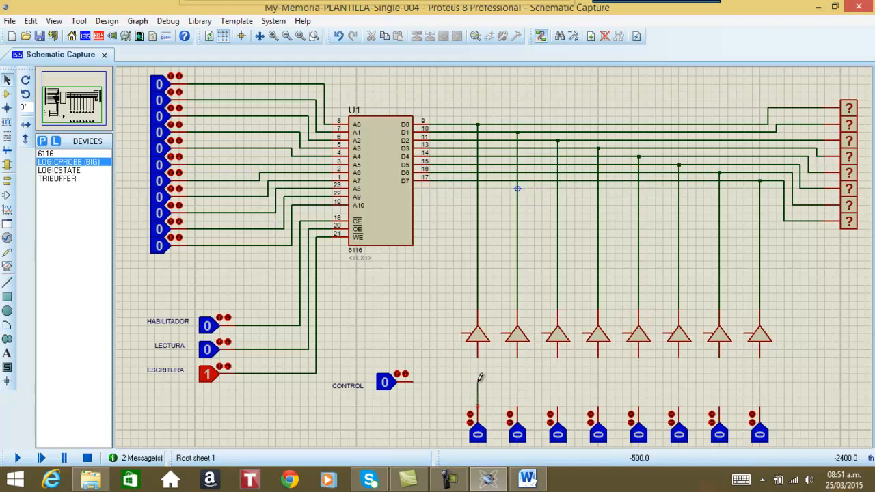
click(477, 355)
click(518, 405)
click(518, 355)
click(558, 409)
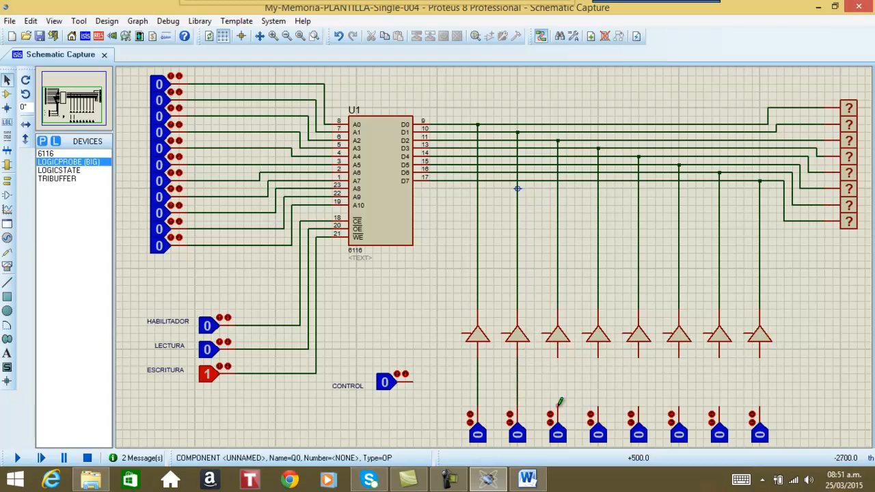
click(559, 356)
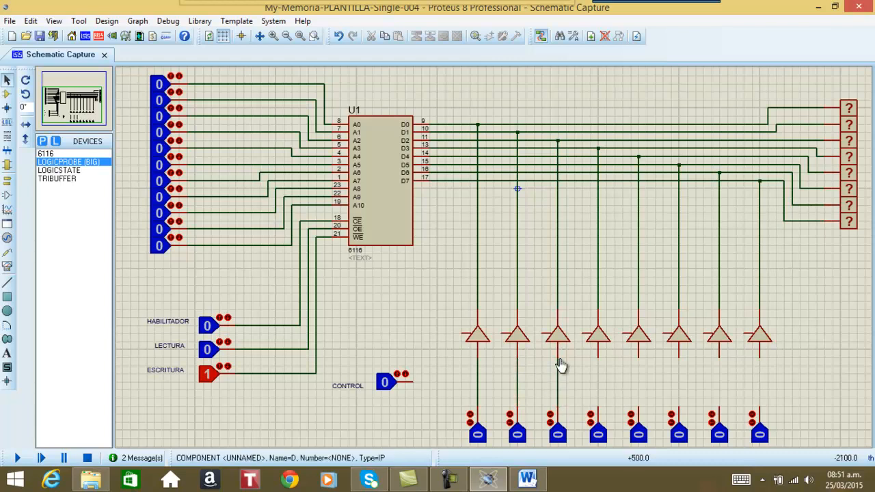
Step: Wire the fourth, fifth and sixth input logic states to the data inputs of the buffers directly above them
click(598, 406)
click(599, 355)
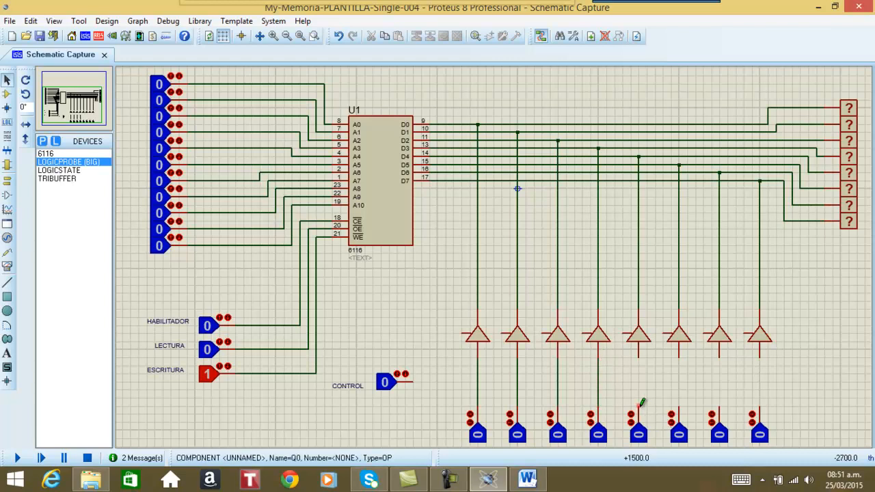
click(640, 406)
click(639, 354)
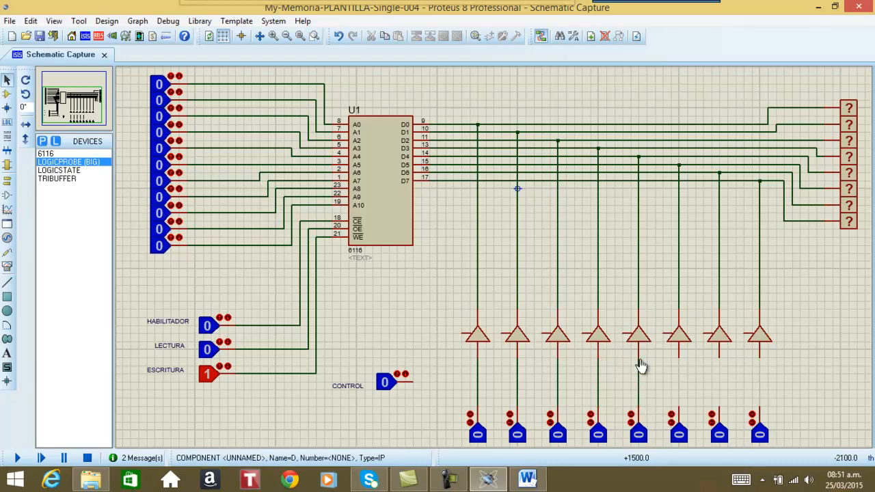
click(679, 406)
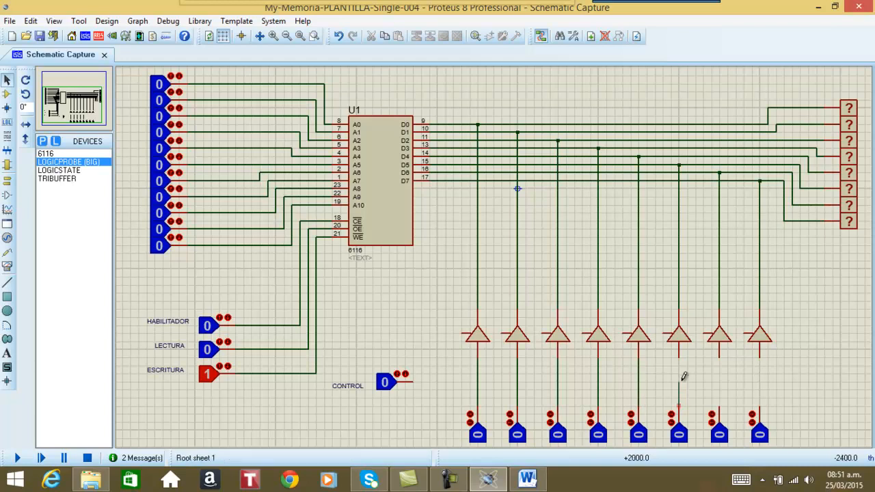
click(679, 355)
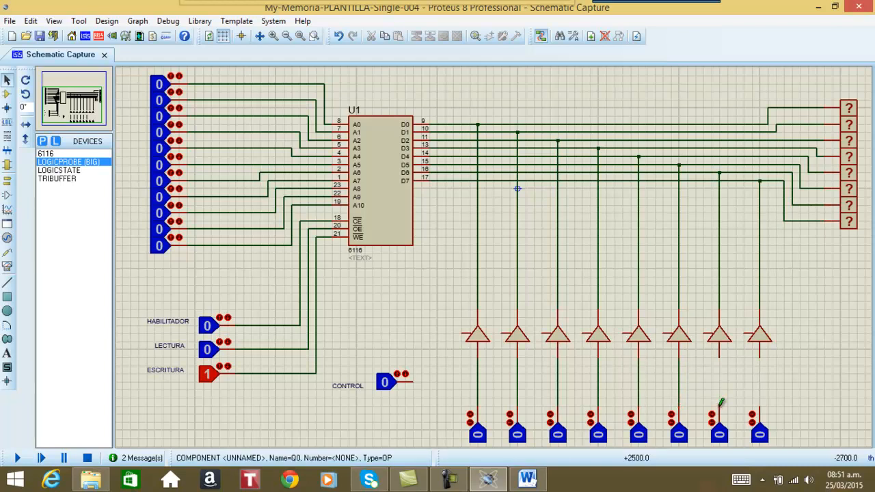
Step: Wire the seventh and eighth input logic states to the data inputs of the buffers directly above them
click(720, 406)
click(719, 354)
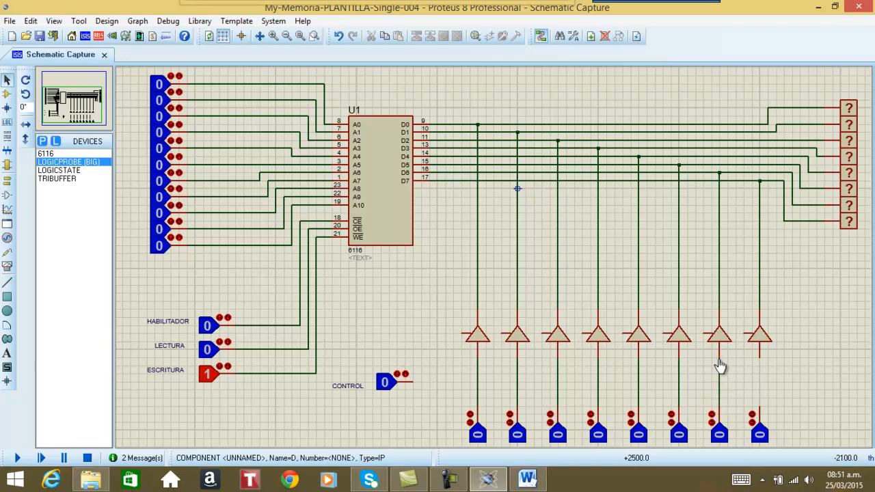
click(759, 410)
click(759, 354)
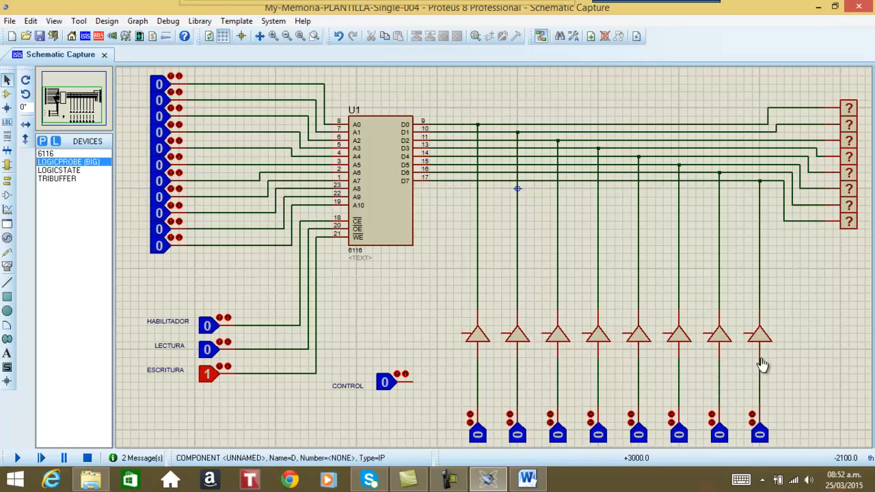
Step: Wire the CONTROL logic state to the enable inputs of the first four tri-state buffers along a shared line
click(463, 333)
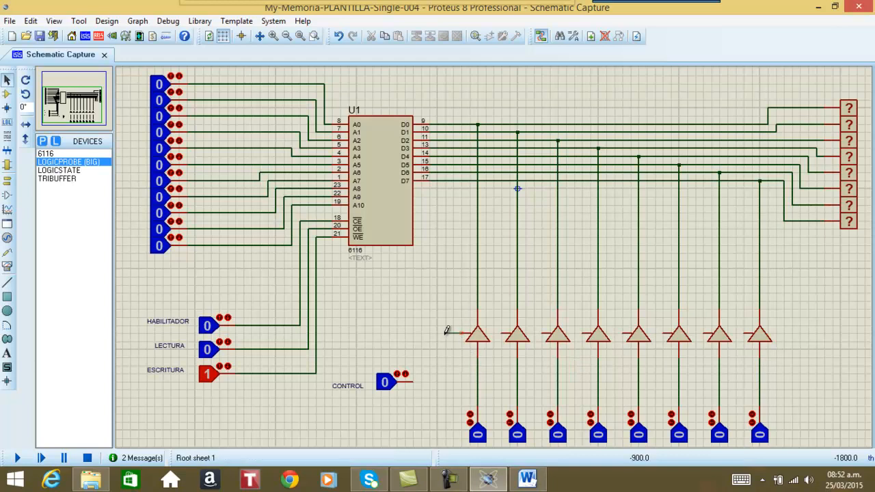
click(413, 381)
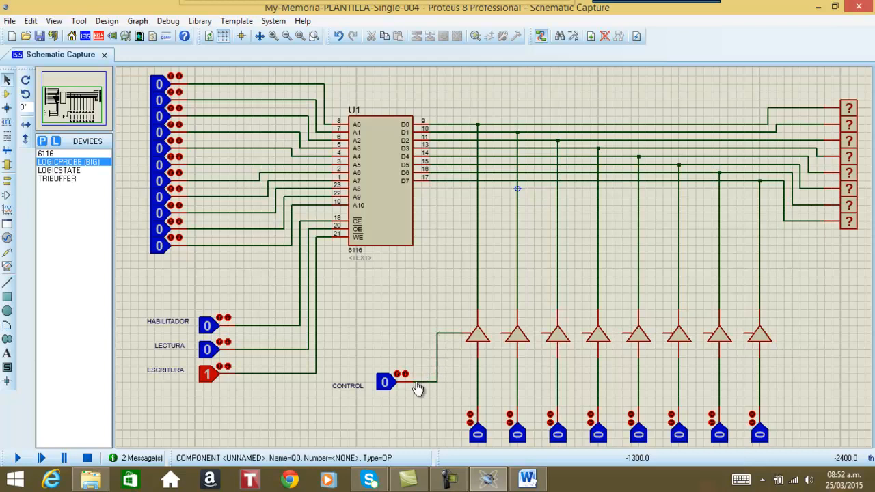
click(502, 330)
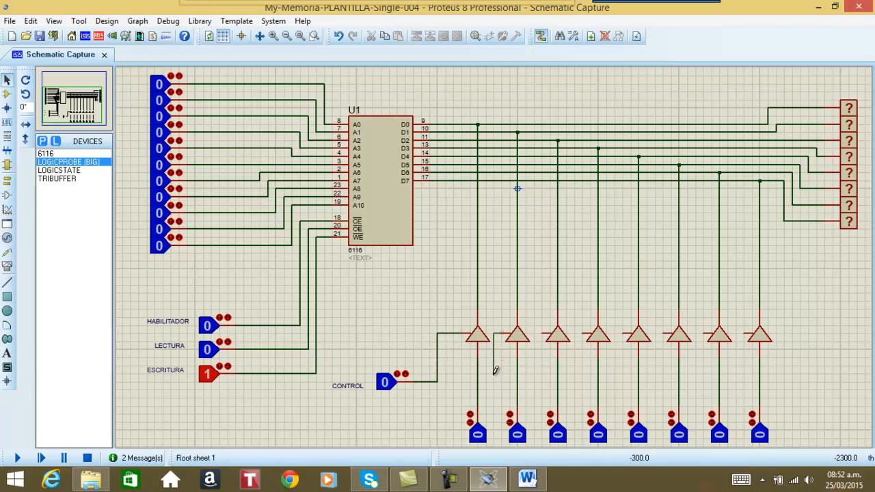
click(437, 382)
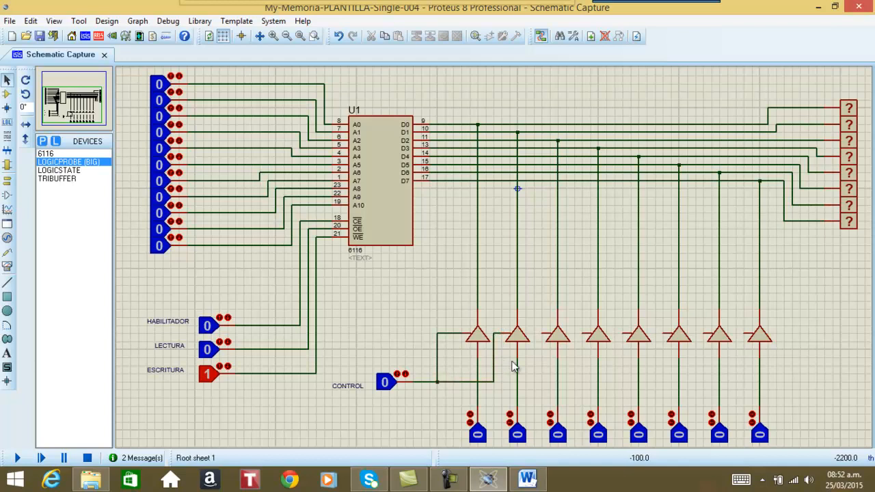
click(542, 336)
click(494, 382)
click(583, 333)
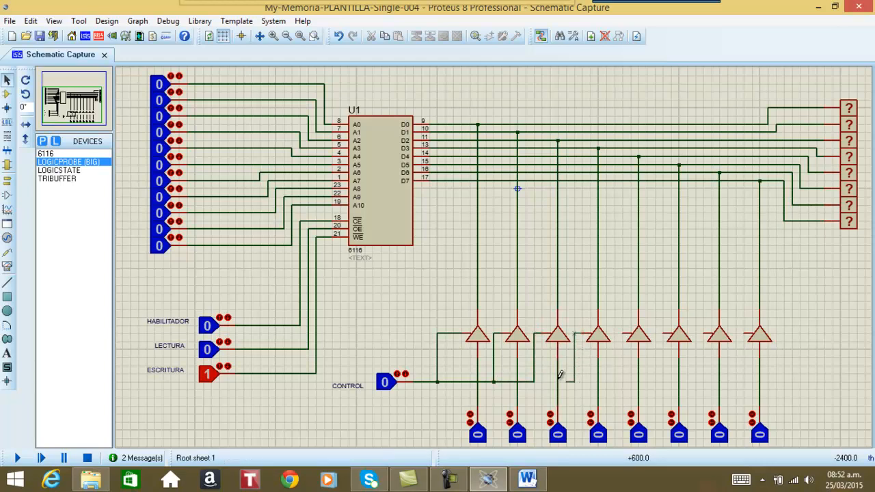
click(534, 381)
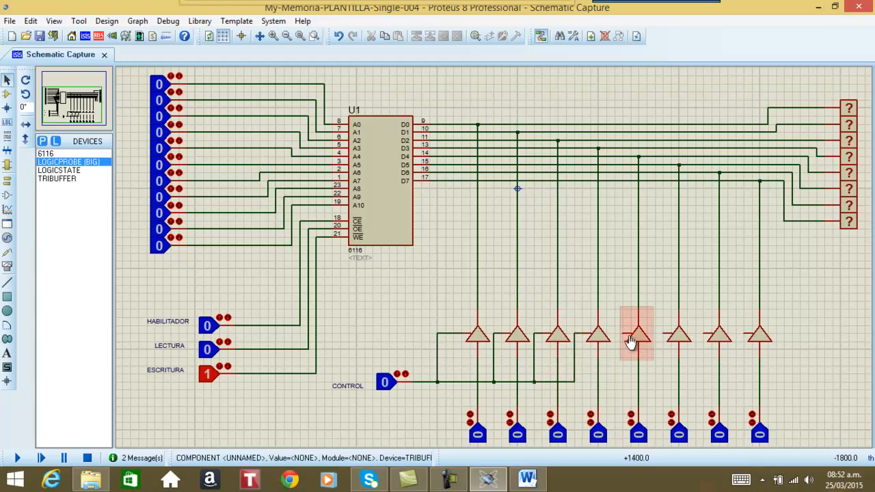
Step: Extend the shared CONTROL line to the enable inputs of the fifth to eighth buffers, and set the LECTURA logic state to 1
click(625, 333)
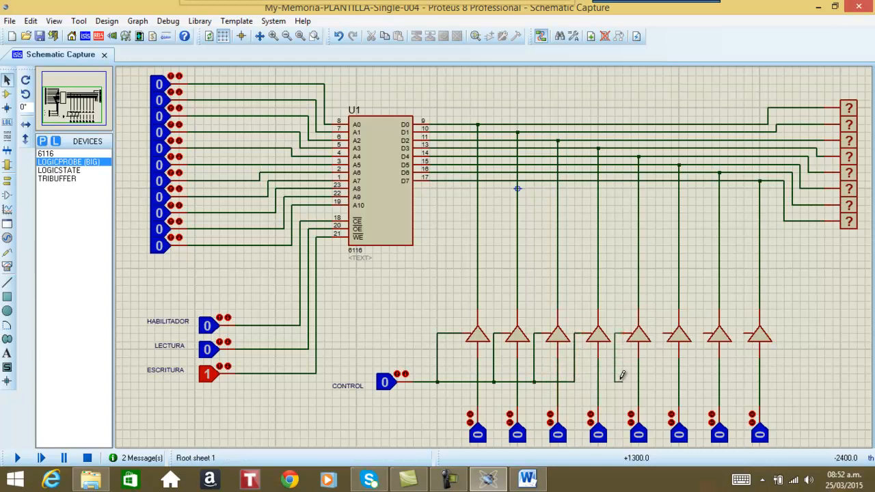
click(574, 381)
click(663, 334)
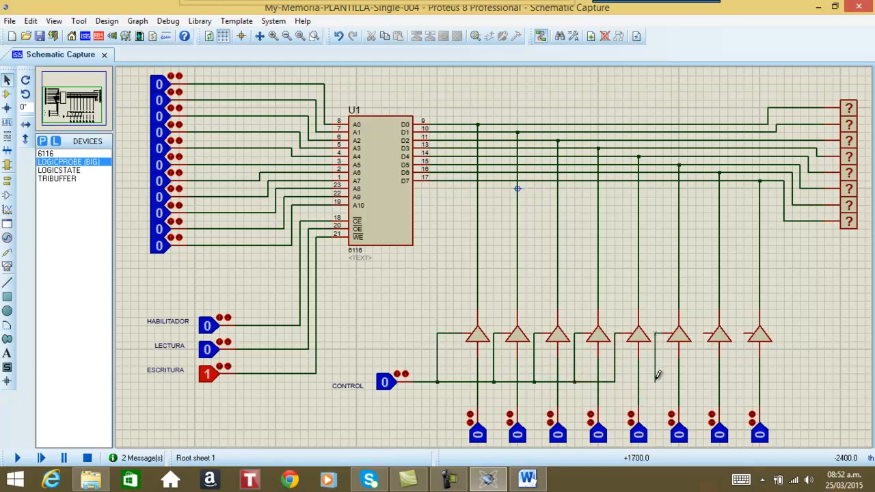
click(615, 382)
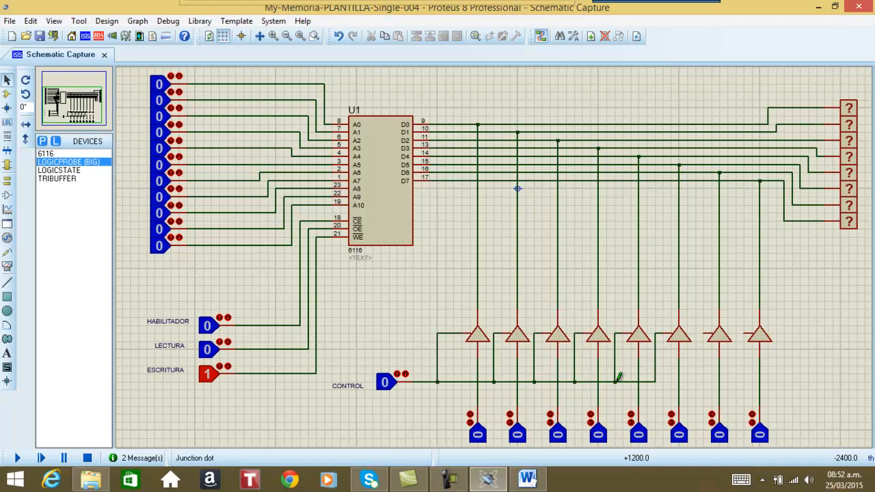
click(706, 333)
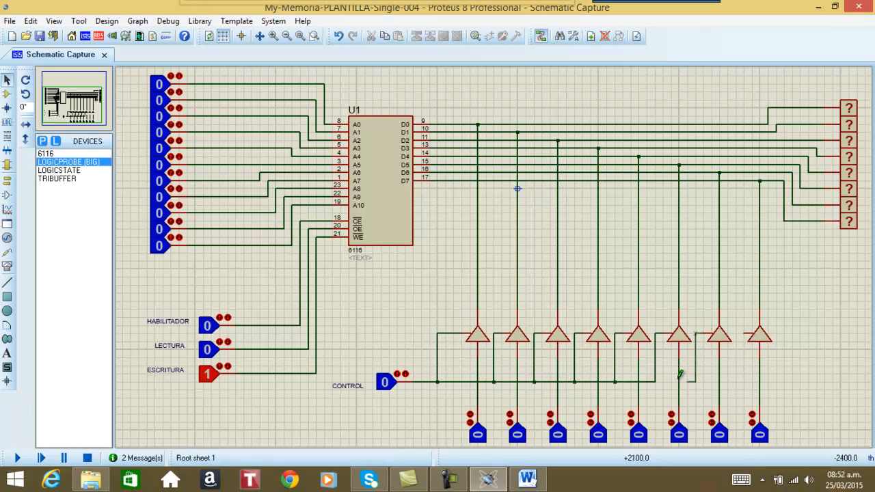
click(655, 381)
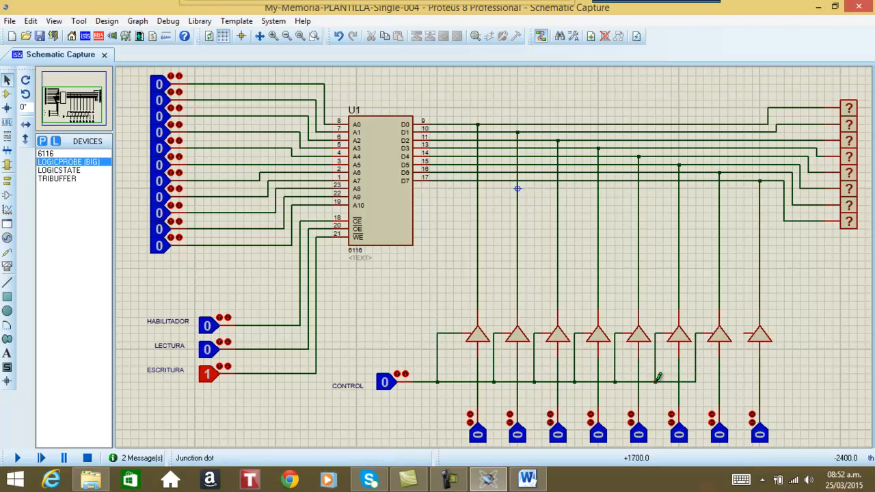
click(744, 337)
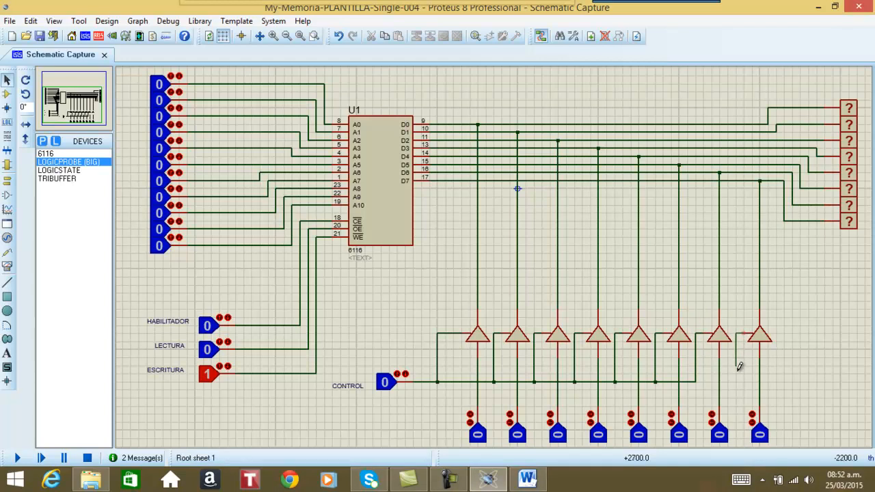
click(695, 382)
click(208, 349)
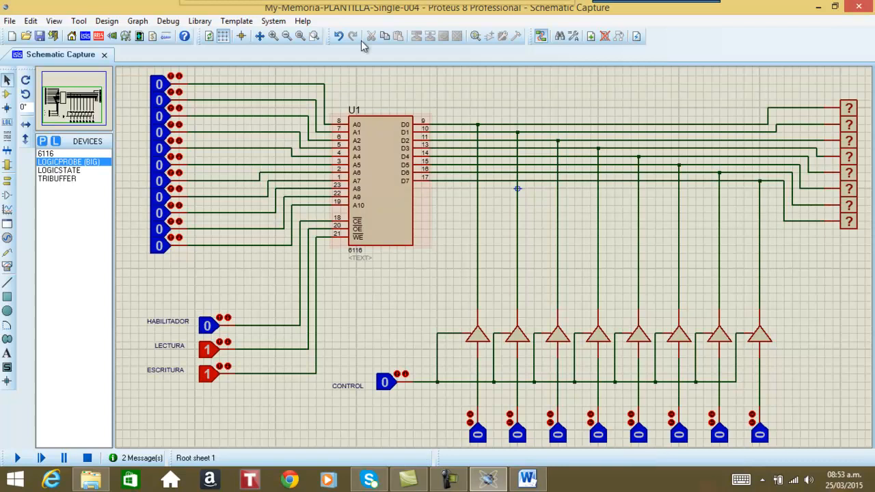
Step: Switch to Presentation Marker Pro and draw a red tick beside each of the eleven address logic states
mouse_move(267, 3)
click(250, 26)
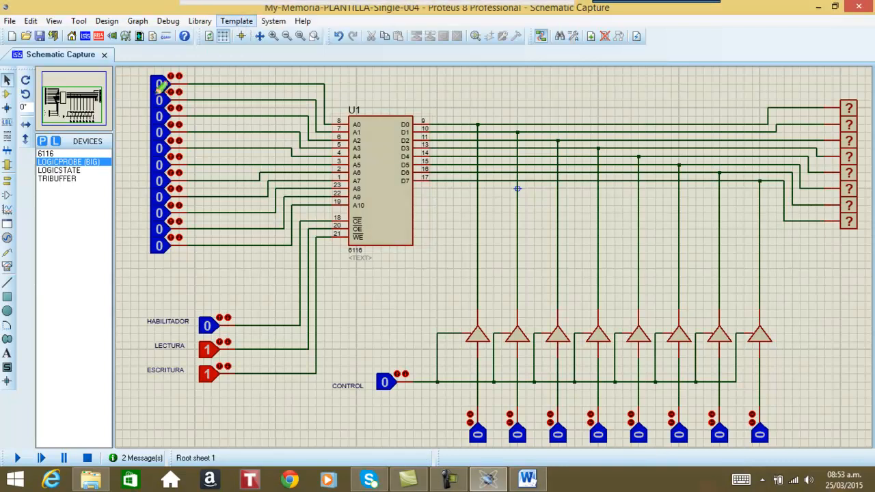
mouse_move(131, 102)
mouse_down()
mouse_move(142, 117)
mouse_move(138, 201)
mouse_up()
mouse_move(131, 213)
mouse_down()
mouse_move(140, 210)
mouse_move(142, 241)
mouse_up()
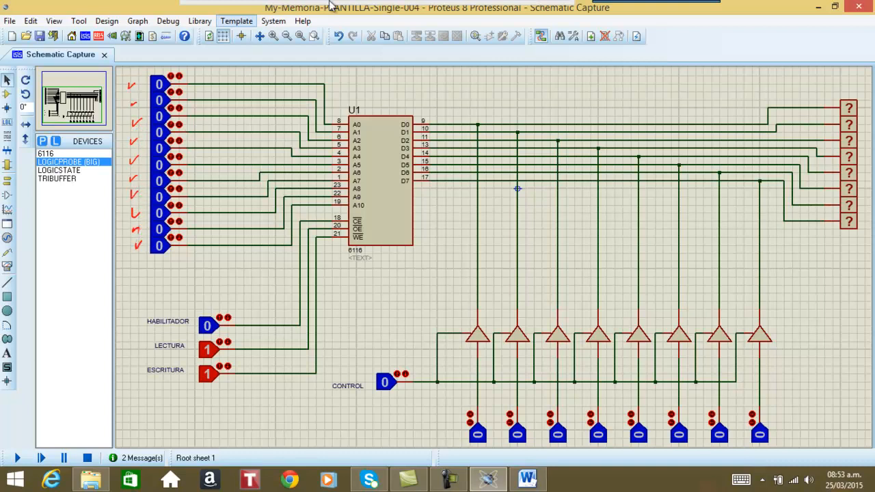
Step: Handwrite the red headings D7, D6 and D5 above the output data lines and erase D6 and D5
mouse_move(339, 11)
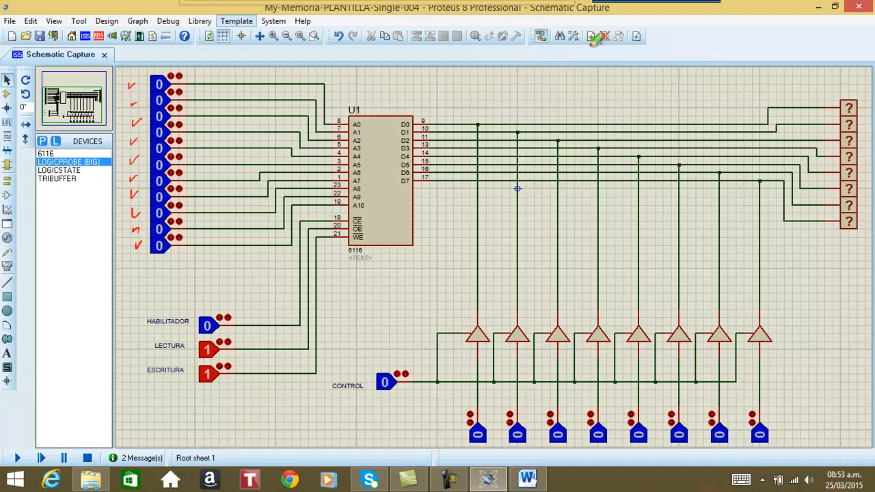
mouse_move(580, 46)
mouse_down()
mouse_move(585, 55)
mouse_move(656, 50)
mouse_up()
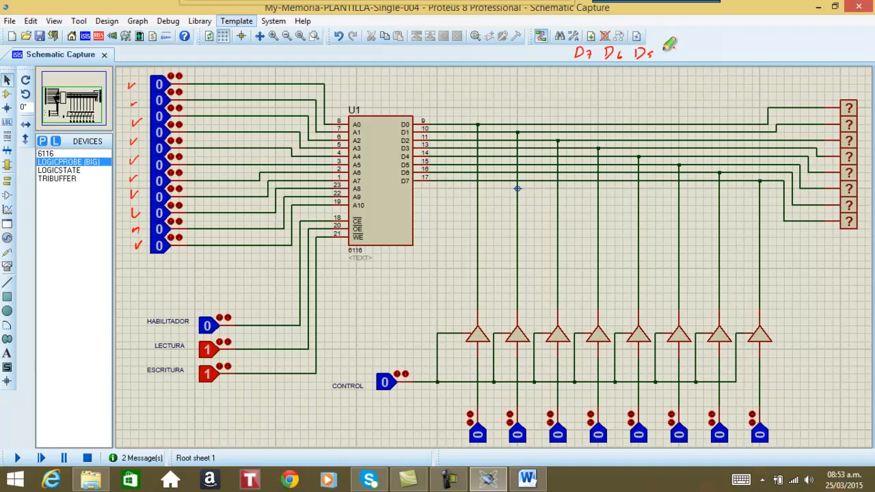
mouse_move(521, 7)
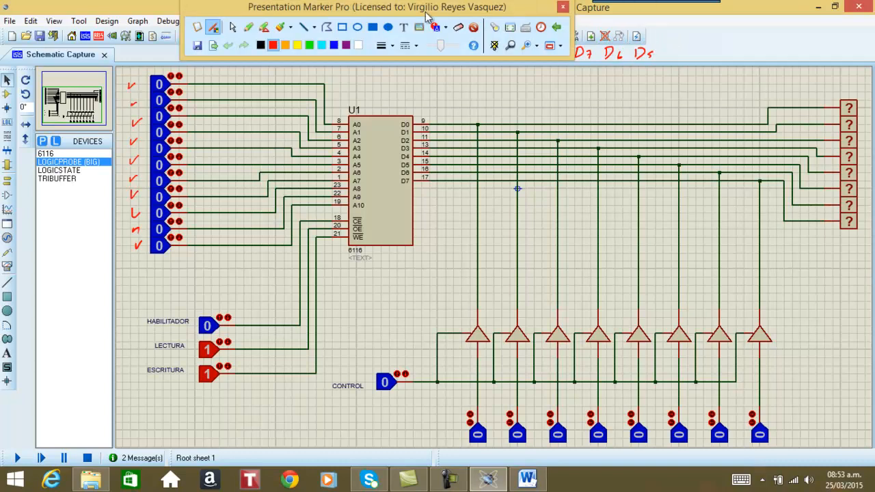
click(459, 28)
drag(607, 52, 646, 47)
mouse_move(505, 31)
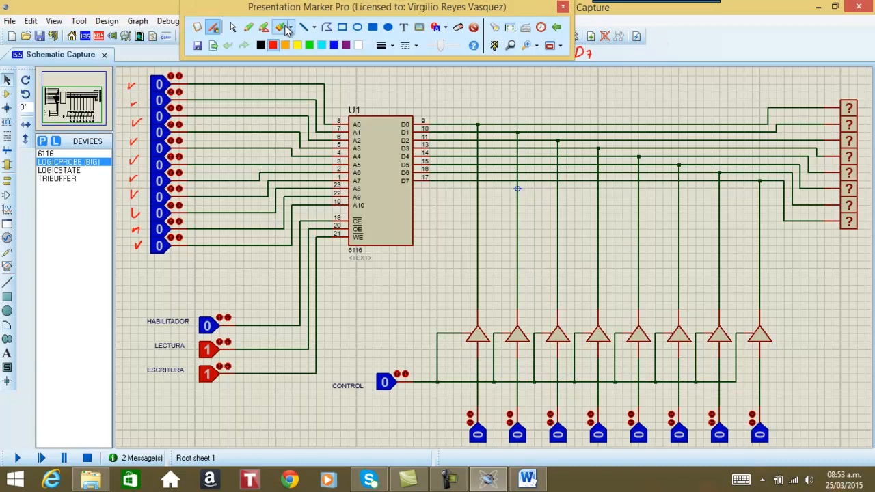
Step: Handwrite the headings D6, D5, D4, D3, D2, D1 and D0 in red in a row beside D7
click(248, 28)
drag(606, 49, 603, 58)
drag(620, 52, 635, 58)
drag(636, 48, 646, 59)
drag(663, 50, 660, 58)
drag(676, 52, 681, 61)
drag(696, 48, 693, 59)
drag(705, 54, 723, 58)
mouse_move(724, 48)
mouse_down()
mouse_move(723, 59)
mouse_move(751, 58)
mouse_up()
mouse_move(752, 48)
mouse_down()
mouse_move(751, 58)
mouse_move(766, 55)
mouse_up()
mouse_move(766, 55)
mouse_down()
mouse_move(764, 61)
mouse_move(780, 56)
mouse_up()
mouse_move(782, 44)
mouse_down()
mouse_move(782, 57)
mouse_move(794, 54)
mouse_up()
Step: Handwrite the data row 0 0 1 1 0 0 1 1 in blue under the D7 to D0 headings and tick it
mouse_move(541, 1)
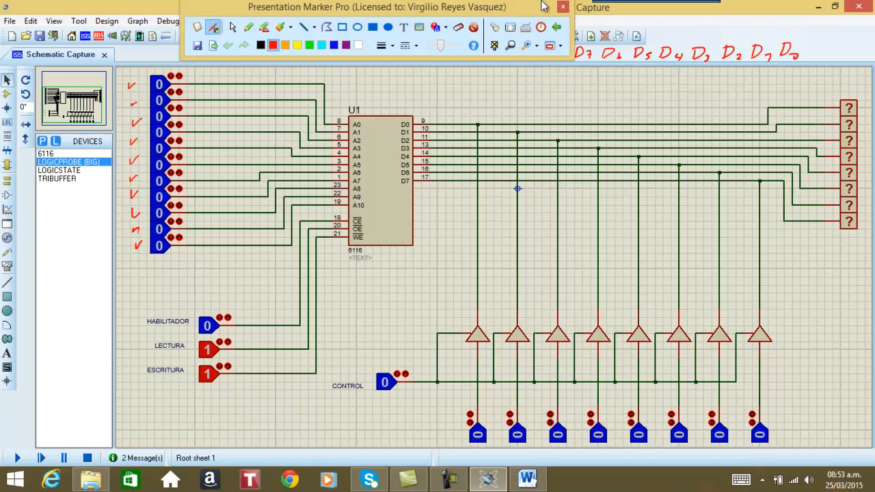
click(334, 45)
mouse_move(588, 72)
mouse_down()
mouse_move(645, 83)
mouse_move(678, 78)
mouse_up()
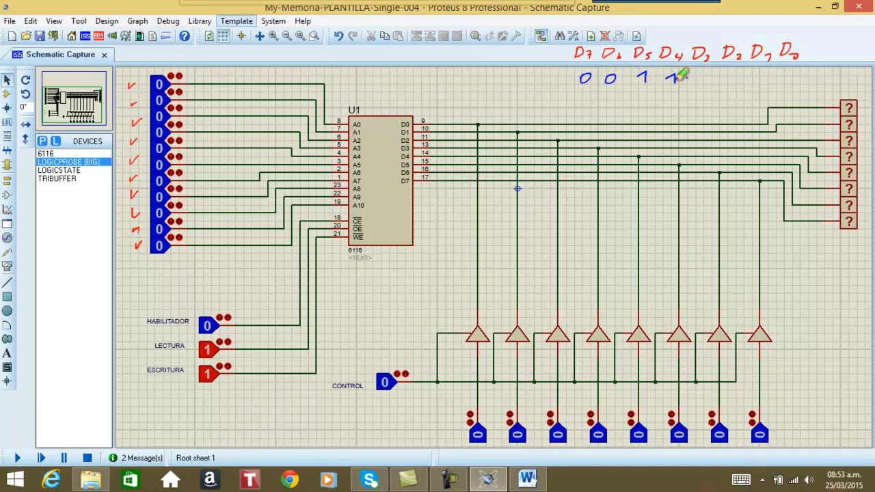
mouse_move(497, 3)
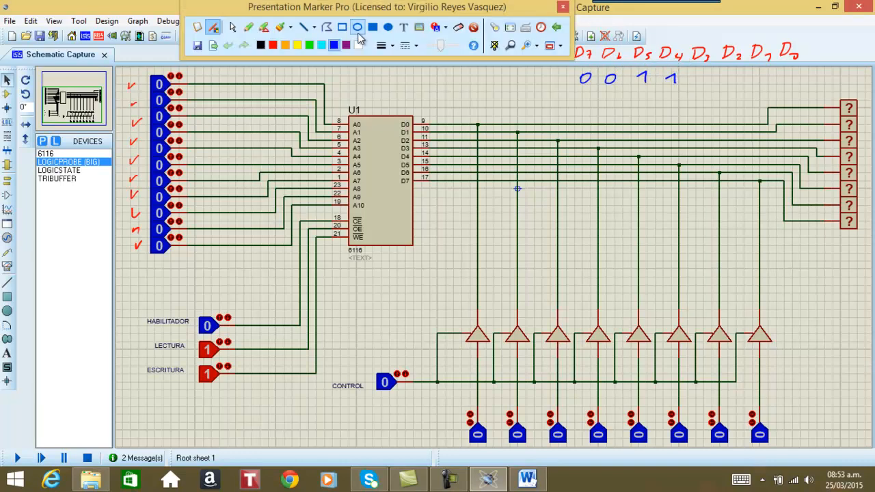
click(276, 45)
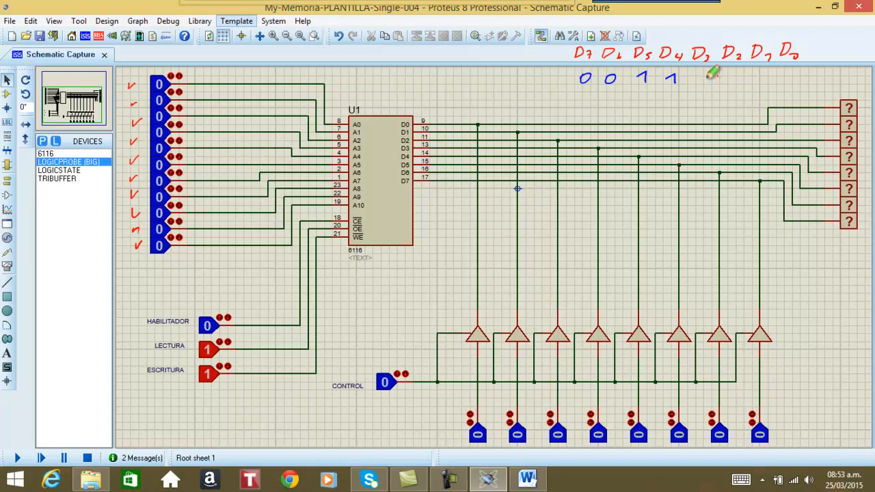
mouse_move(366, 6)
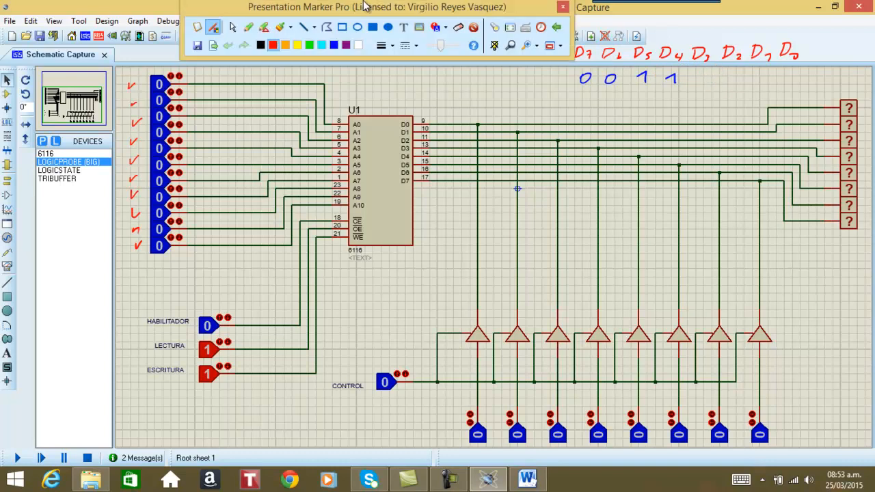
click(333, 46)
drag(711, 77, 797, 78)
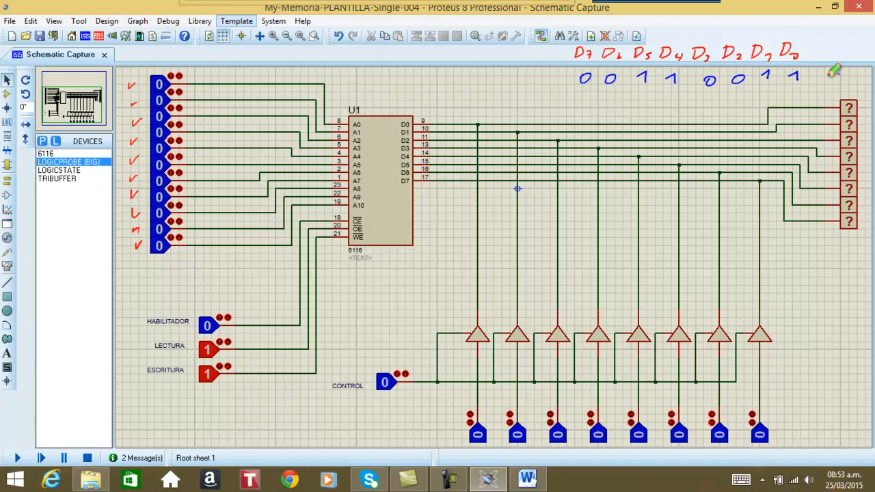
drag(822, 73, 832, 71)
Step: Handwrite the addresses 0, 1 and 2 beside the data rows, and the second row 0 1 1 1 0 1 1 1
drag(851, 71, 853, 91)
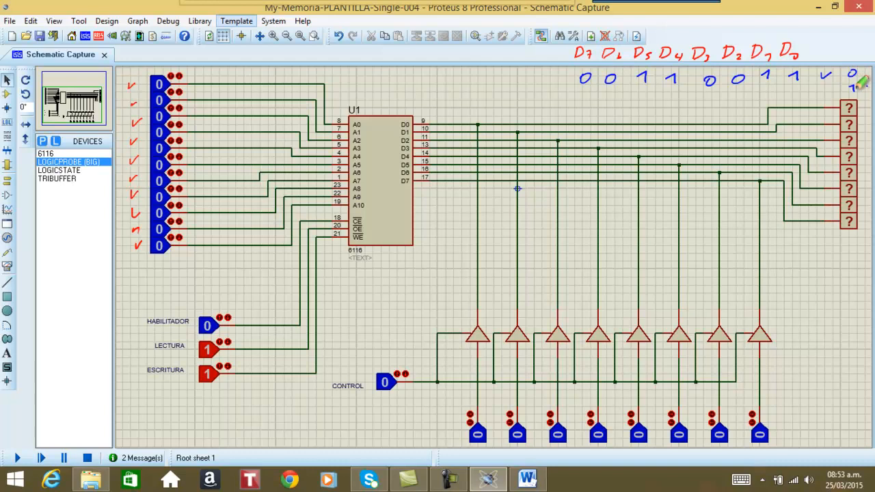
drag(590, 96, 793, 100)
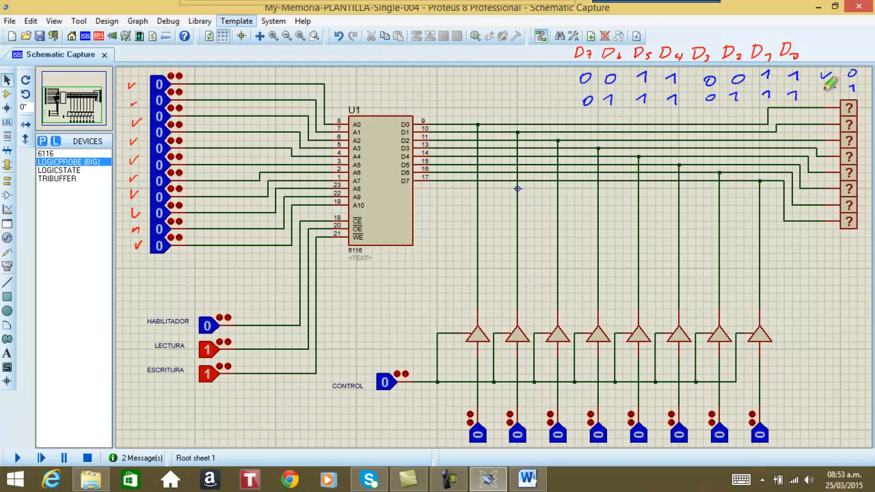
drag(860, 108, 869, 112)
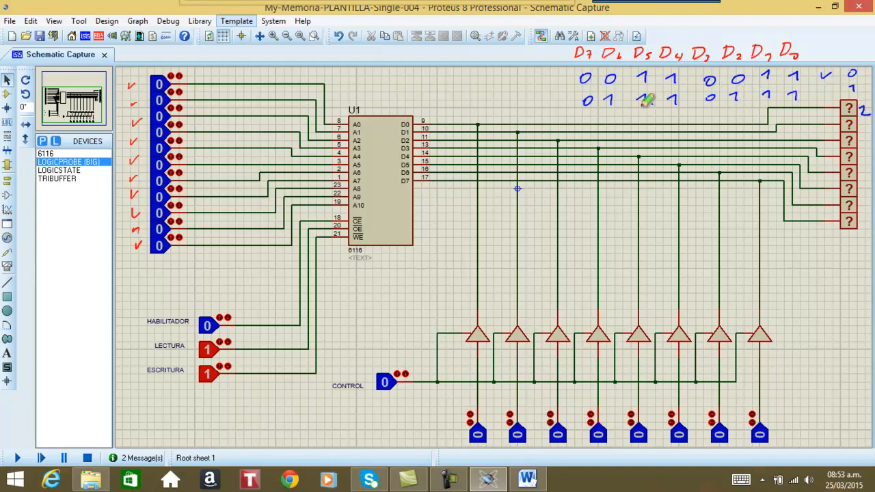
Step: Handwrite the third data row 1 1 1 1 1 1 1 1, tick the second and third rows, and mark off the address numbers
drag(585, 116, 799, 120)
drag(819, 89, 826, 117)
mouse_move(842, 60)
mouse_down()
mouse_move(847, 102)
mouse_move(870, 120)
mouse_up()
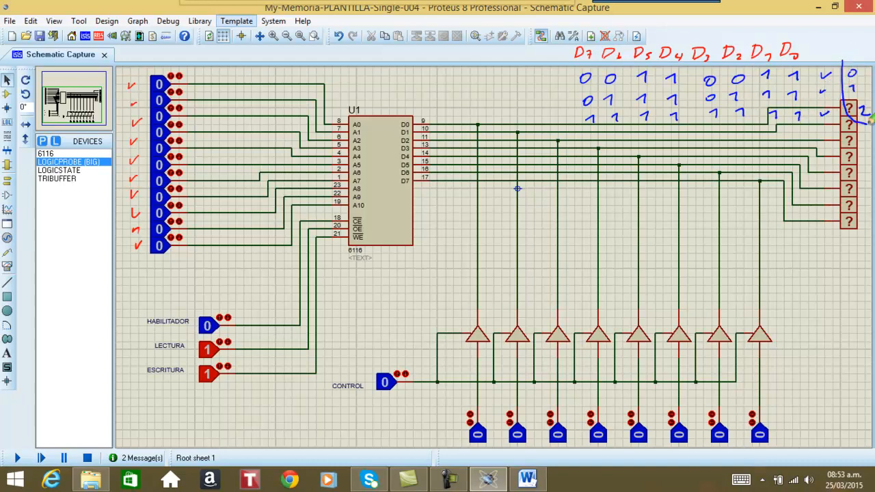
Step: Finish the blue outline around addresses 0, 1 and 2, and underline the 1s of the second and third data rows in red
drag(873, 67, 844, 54)
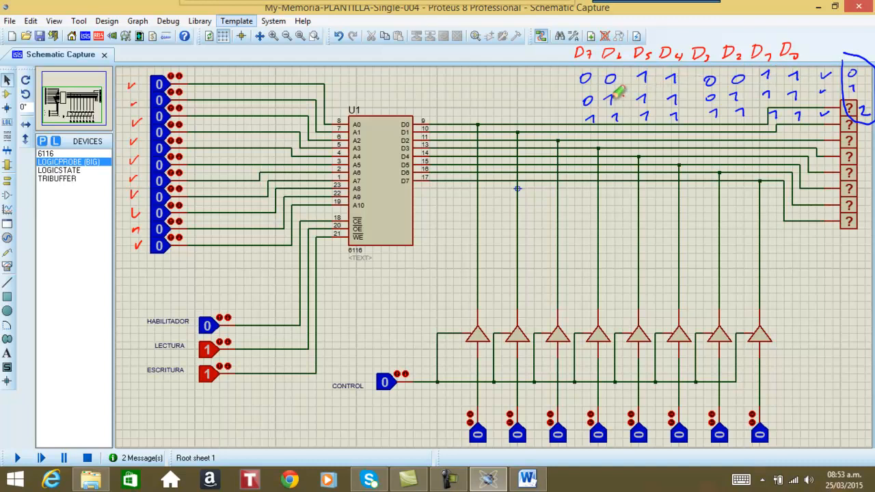
drag(608, 102, 672, 100)
drag(737, 100, 796, 96)
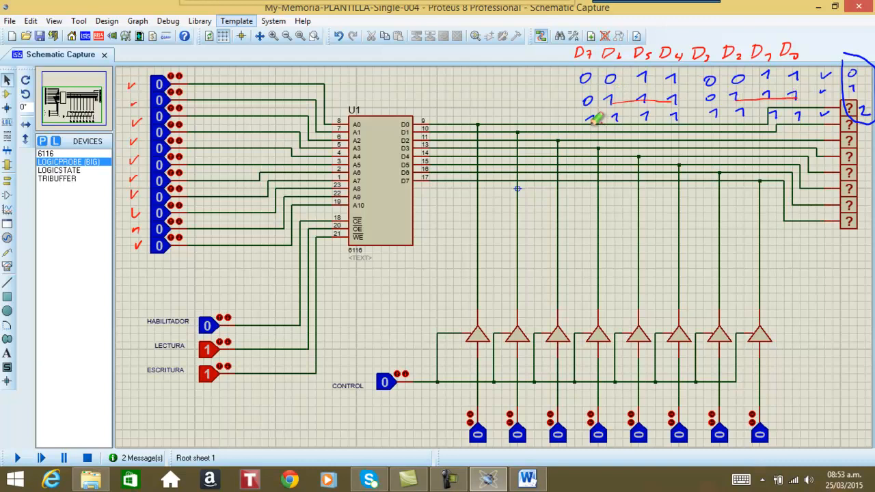
drag(593, 118, 800, 116)
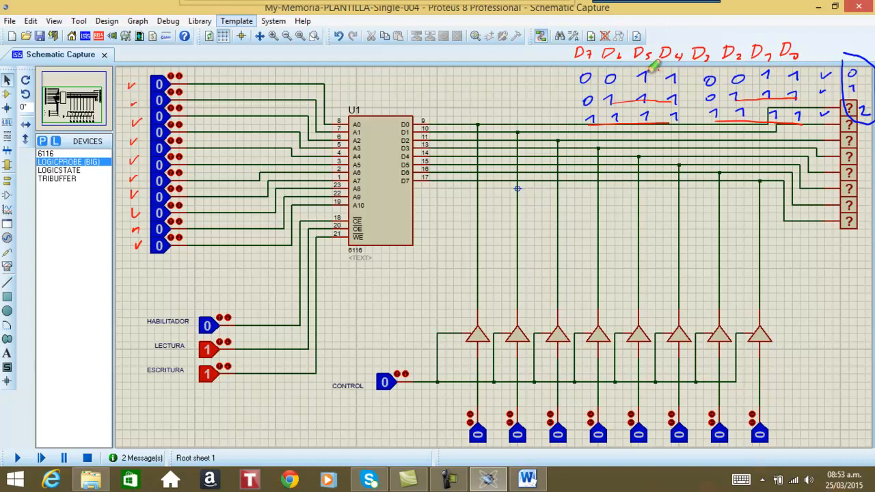
Step: Erase all the handwritten annotations over the schematic and return to the normal pointer
mouse_move(574, 35)
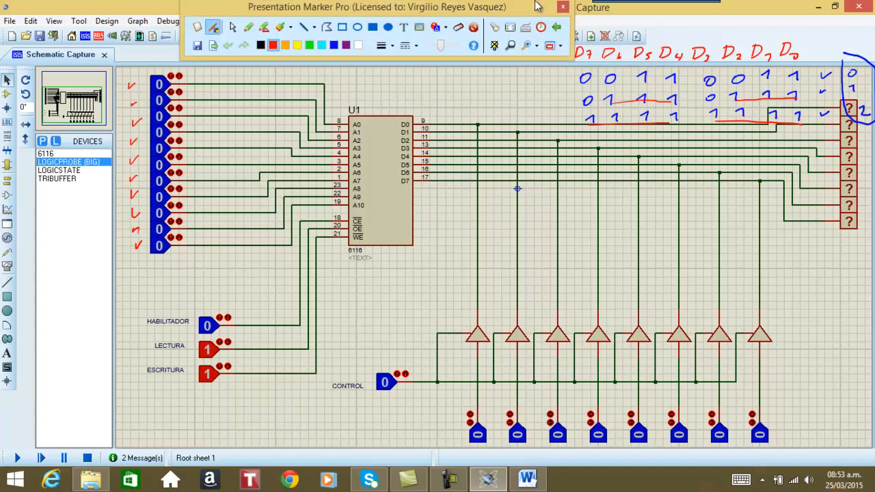
click(475, 29)
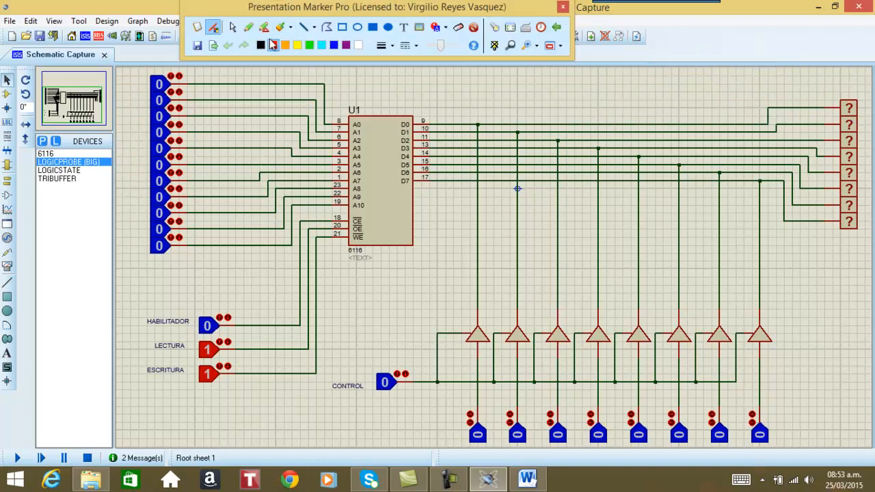
click(232, 27)
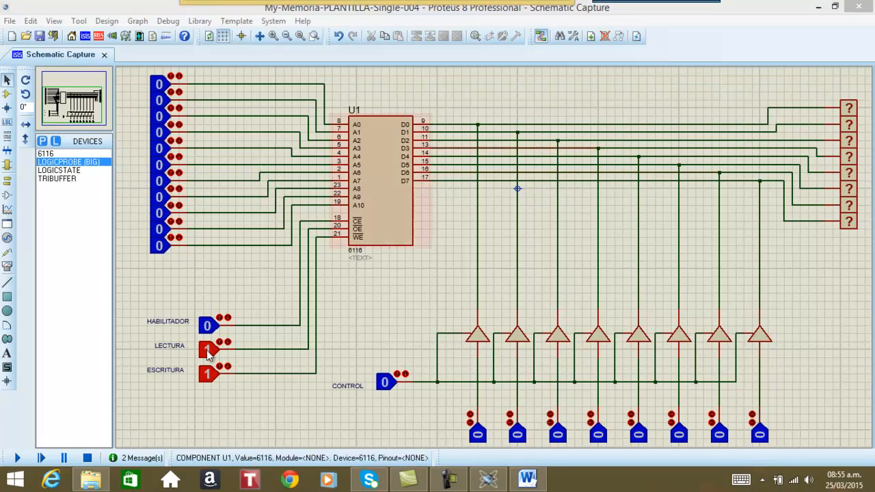
Step: Start the simulation and set the data inputs for D0, D1, D4 and D5 to 1, forming the word 00110011
click(18, 459)
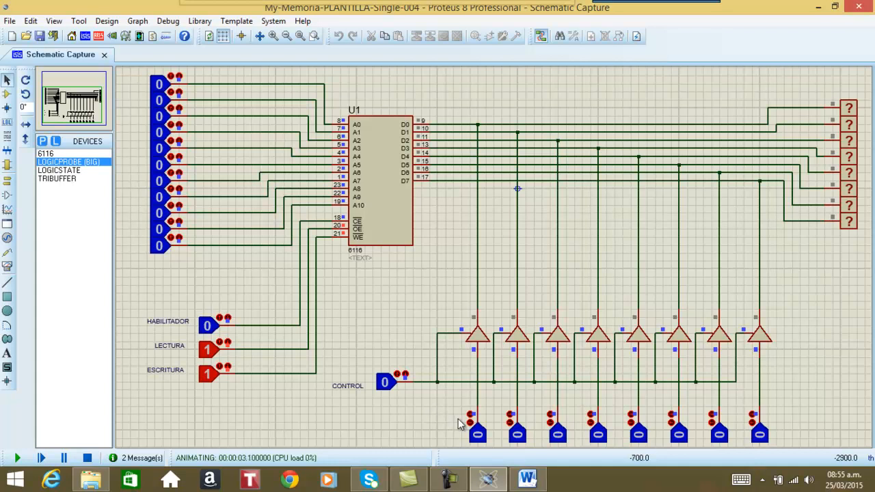
click(518, 438)
right_click(639, 438)
key(Escape)
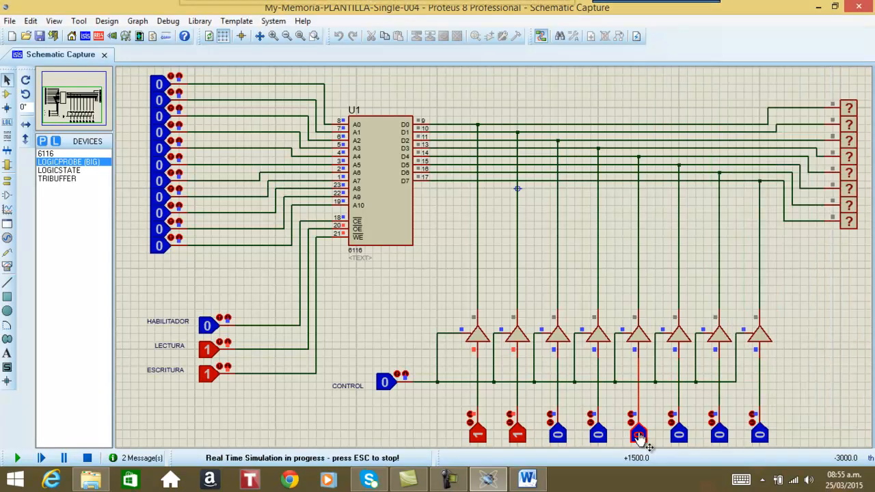
click(639, 433)
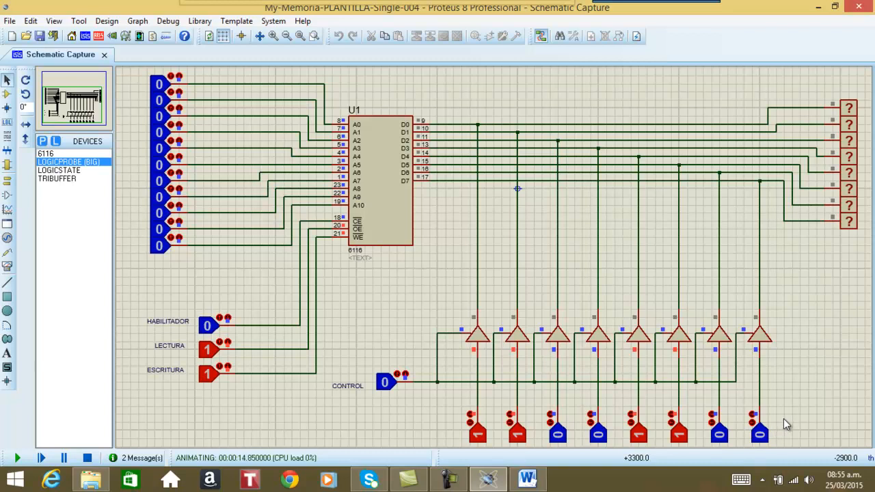
Step: Circle in red the CONTROL state and the terminals of the D0 and D4 buffers, with an arrow from the D0 data input
mouse_move(377, 7)
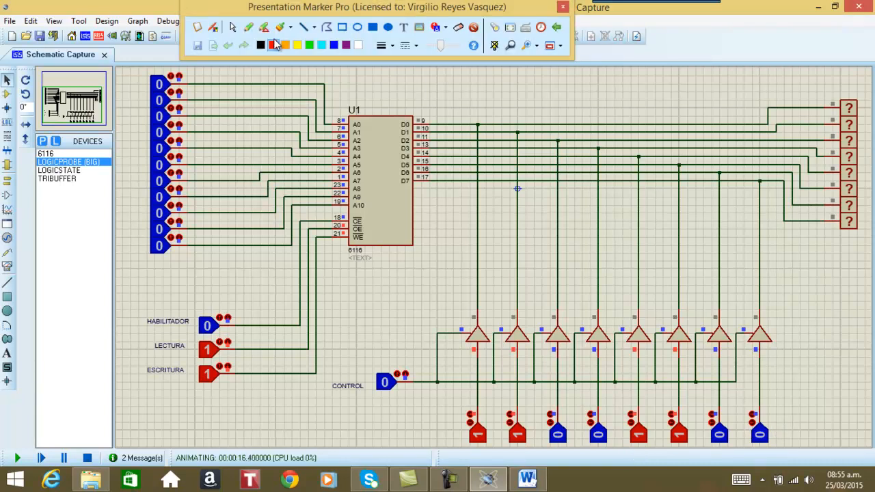
click(275, 46)
click(249, 28)
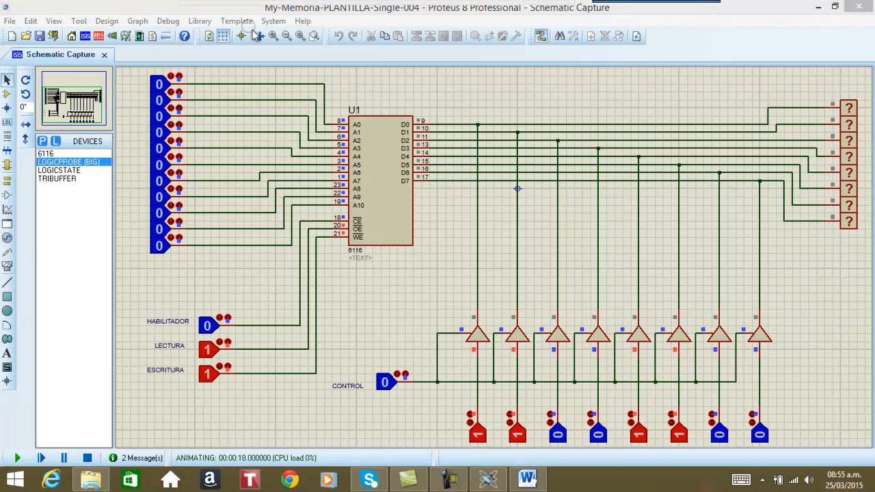
mouse_move(381, 358)
mouse_down()
mouse_move(399, 393)
mouse_move(383, 356)
mouse_up()
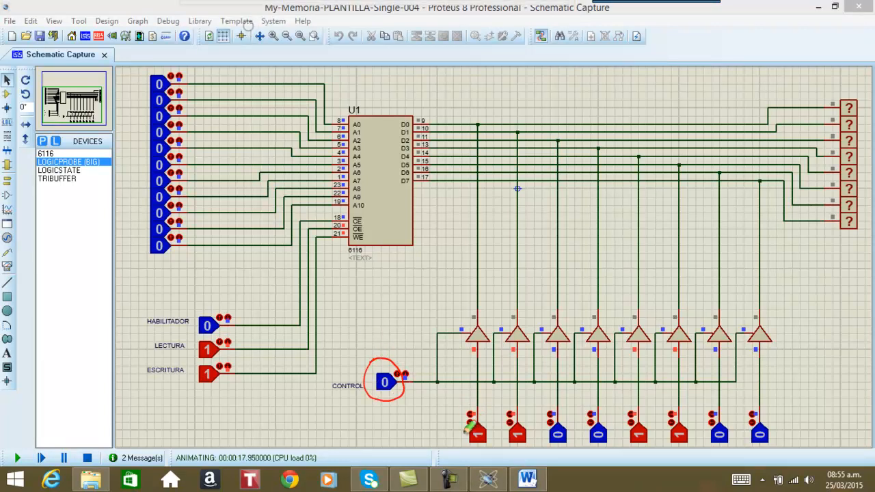
mouse_move(469, 429)
mouse_down()
mouse_move(459, 405)
mouse_move(481, 354)
mouse_move(472, 343)
mouse_up()
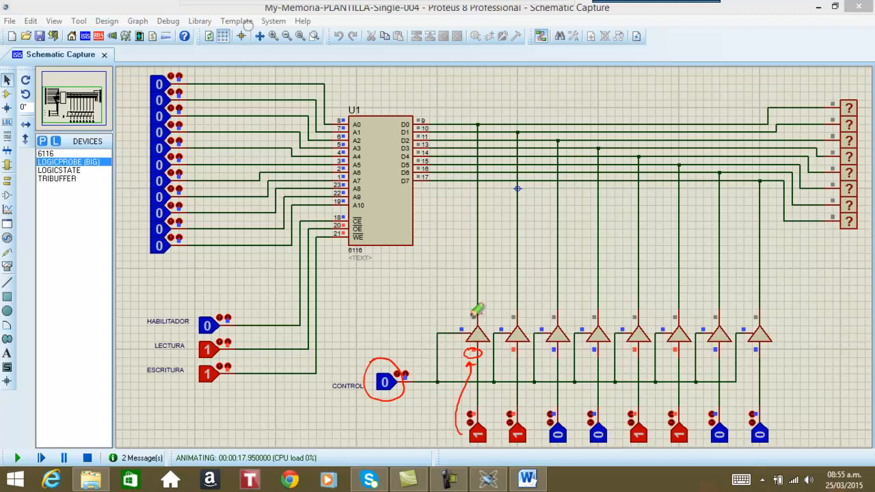
mouse_move(472, 309)
mouse_down()
mouse_move(467, 316)
mouse_move(477, 307)
mouse_up()
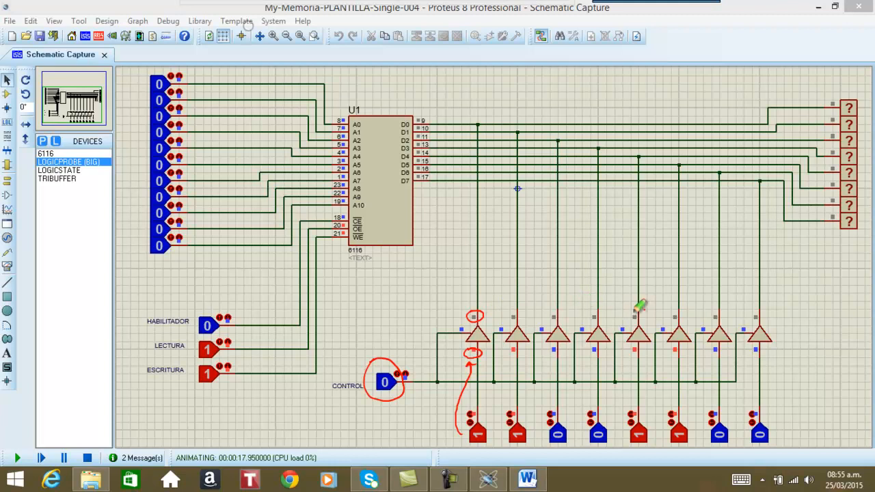
mouse_move(633, 304)
mouse_down()
mouse_move(645, 320)
mouse_move(629, 308)
mouse_move(621, 321)
mouse_move(627, 313)
mouse_move(642, 350)
mouse_move(634, 335)
mouse_up()
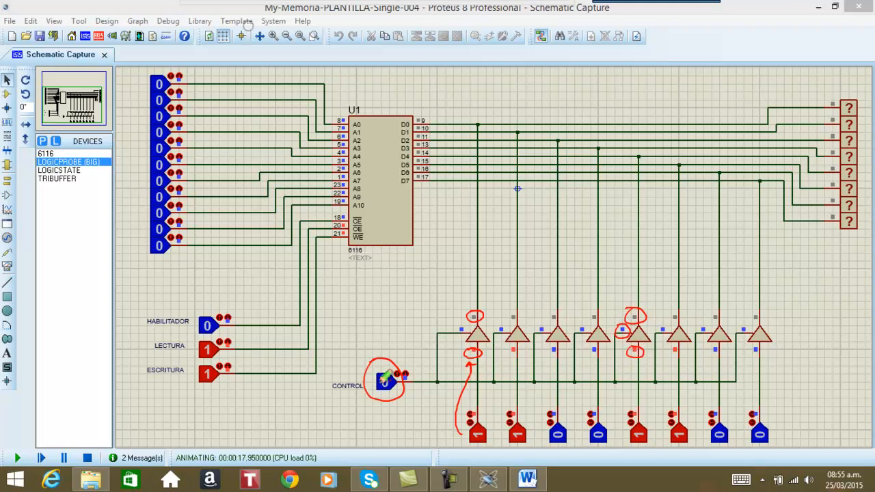
Step: Mark in red the blocked path through the D0 buffer, point to CONTROL, tick pin D0, and cross out LECTURA and ESCRITURA
mouse_move(464, 347)
mouse_down()
mouse_move(430, 317)
mouse_move(452, 310)
mouse_move(425, 345)
mouse_move(441, 346)
mouse_up()
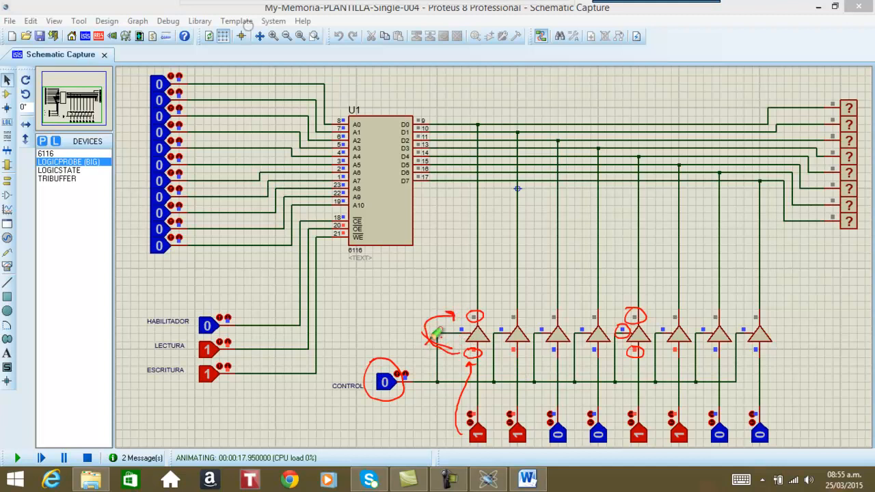
drag(393, 348, 410, 343)
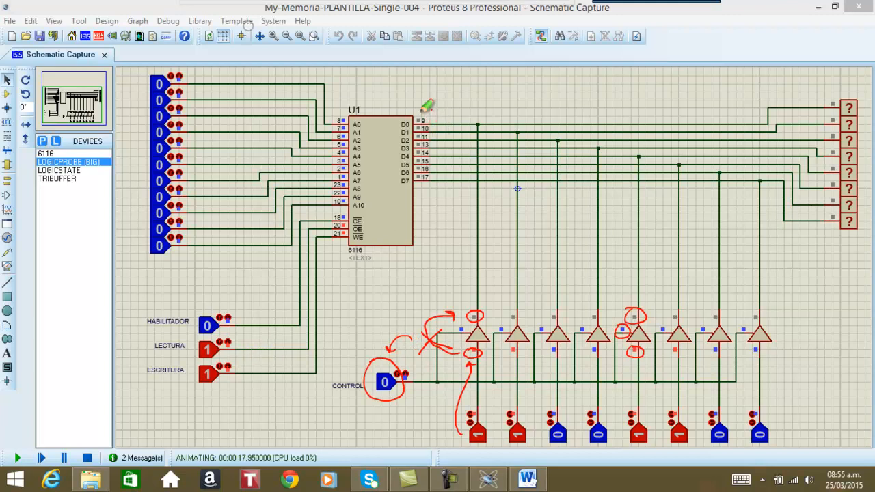
drag(420, 108, 433, 104)
mouse_move(167, 350)
mouse_down()
mouse_move(175, 335)
mouse_move(189, 351)
mouse_move(172, 380)
mouse_move(193, 380)
mouse_up()
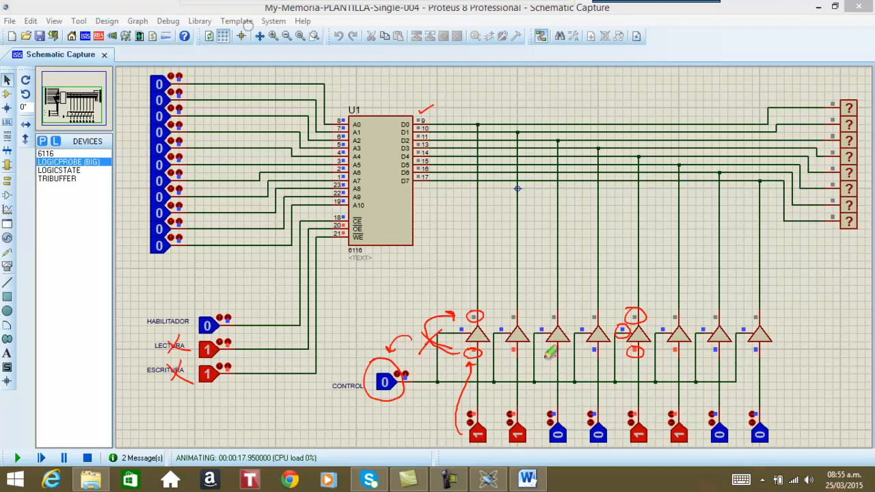
Step: Clear the red marks from the running schematic and switch back to the normal pointer
mouse_move(486, 5)
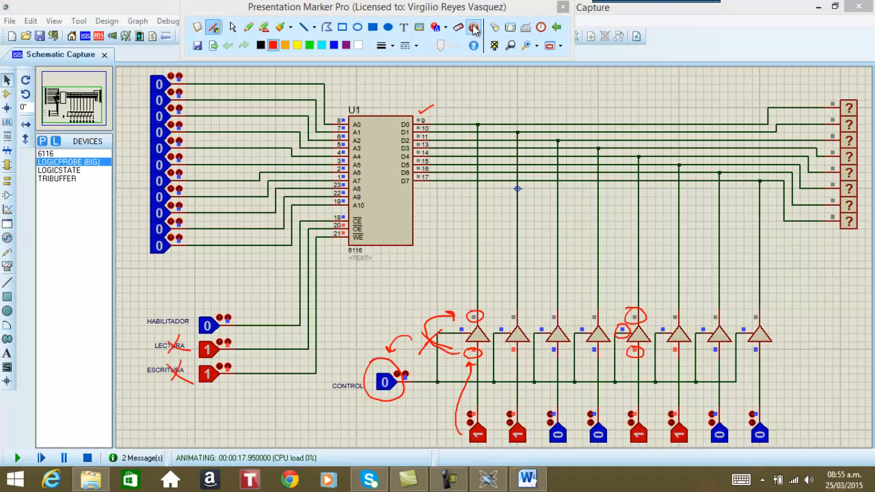
click(472, 27)
mouse_move(246, 4)
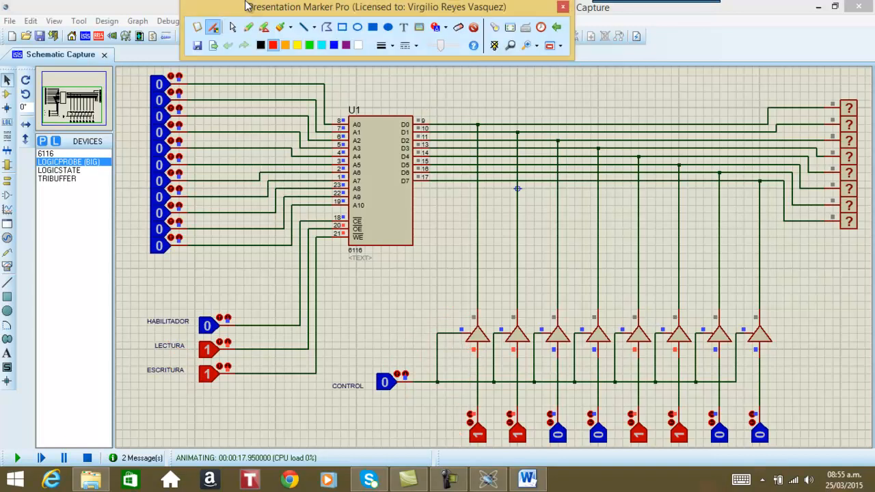
click(236, 29)
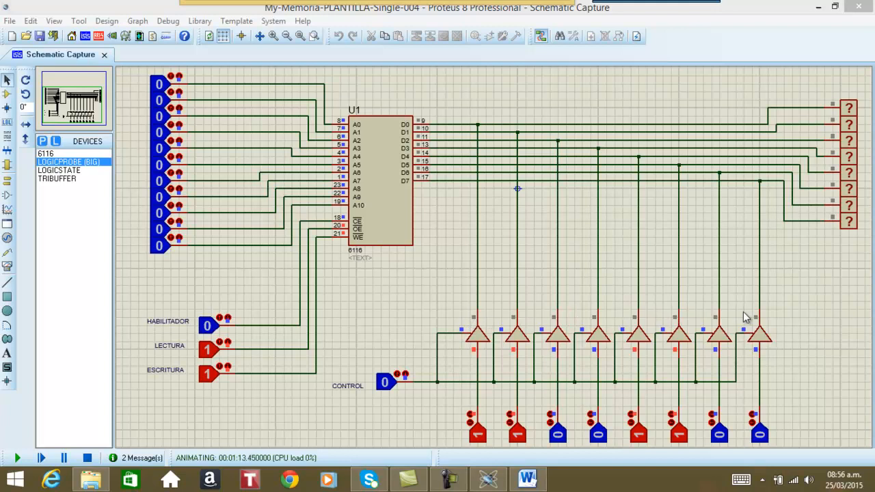
Step: Write 00110011 to address 0: set CONTROL to 1, pulse ESCRITURA to 0 and back to 1, and return CONTROL to 0
click(385, 382)
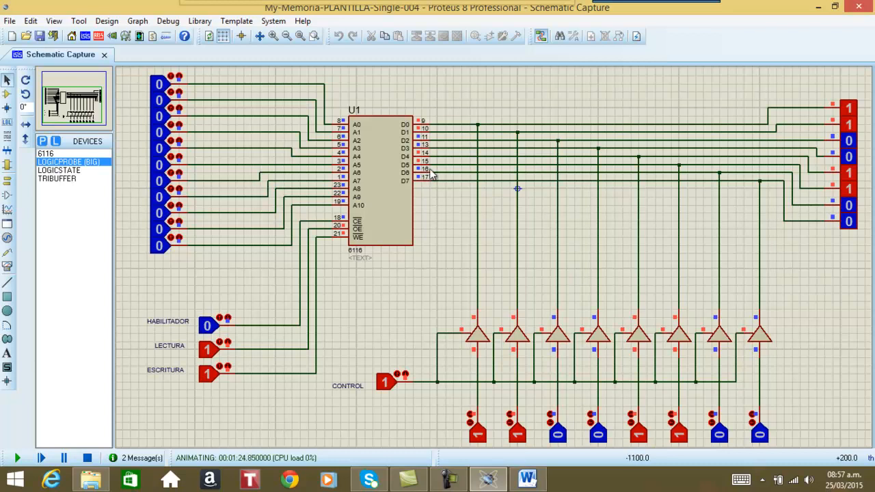
click(214, 378)
click(214, 378)
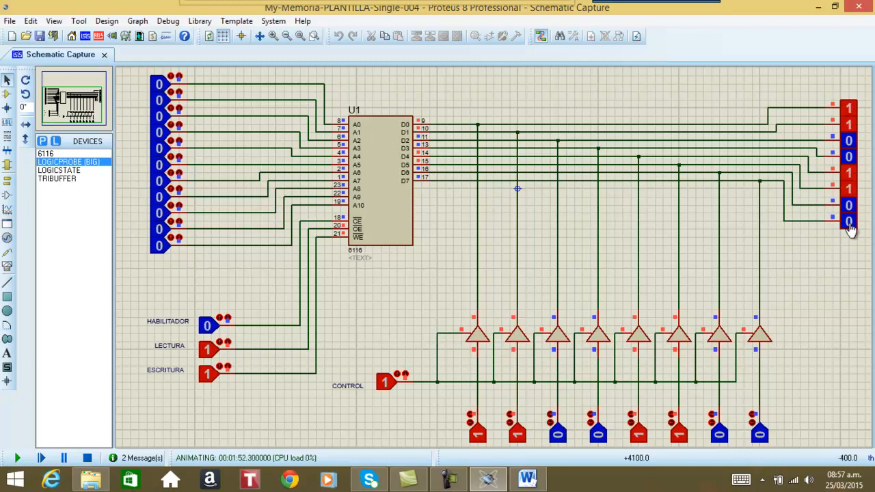
click(386, 384)
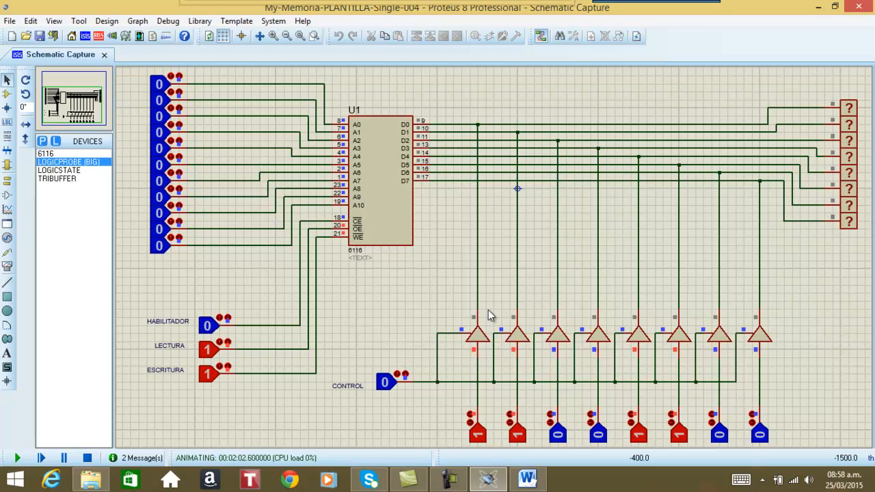
Step: Select address 1 by setting A0 to 1, and set the D2 and D6 data inputs to 1 to form 01110111
click(160, 85)
click(557, 437)
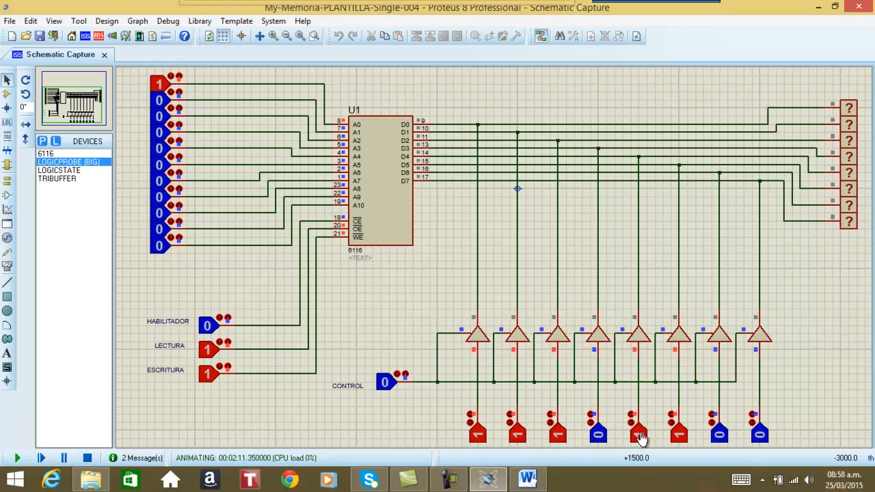
click(720, 436)
Step: Write 01110111 to address 1 by enabling CONTROL and pulsing ESCRITURA to 0 and back to 1, and return CONTROL to 0
click(387, 382)
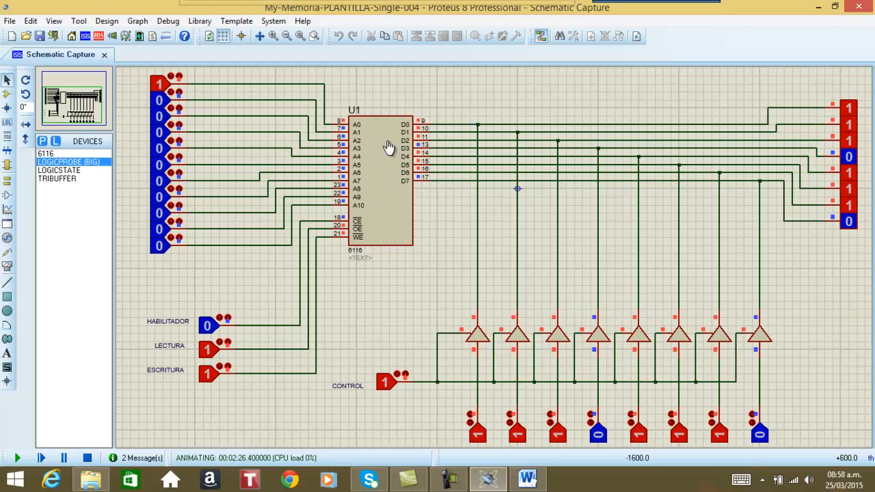
click(210, 376)
click(209, 376)
click(386, 382)
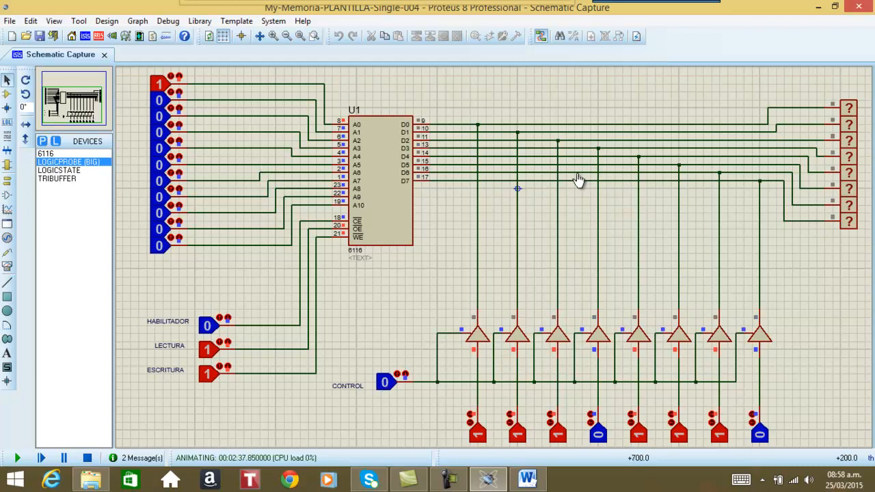
Step: Select address 2 with A1 at 1 and A0 at 0, and set the D3 and D7 data inputs to 1 to form 11111111
click(169, 96)
click(162, 88)
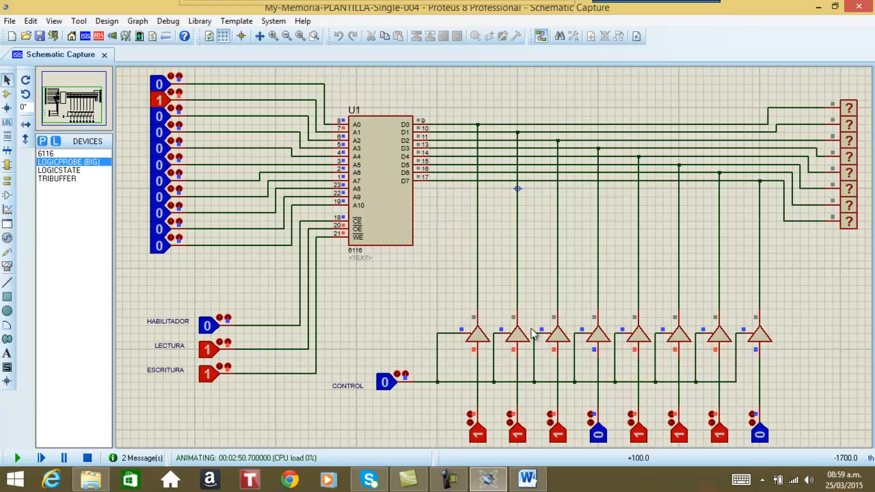
click(598, 432)
click(759, 434)
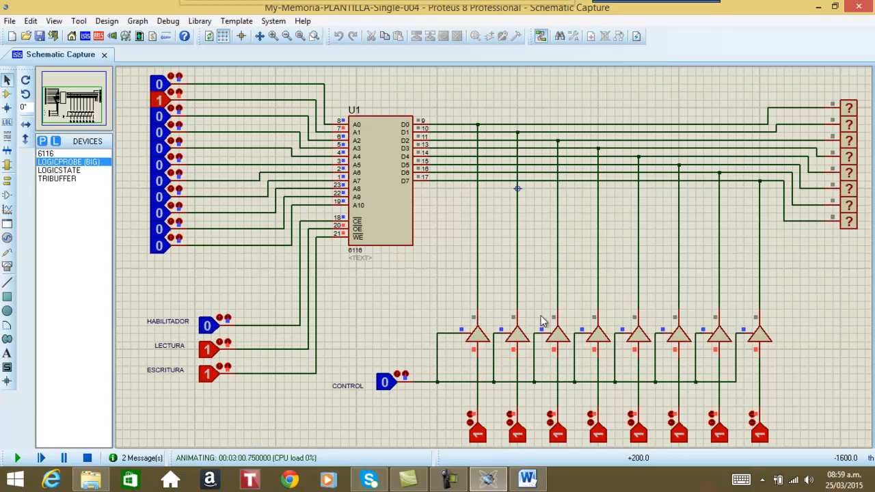
Step: Write 11111111 to address 2 by setting CONTROL to 1 and pulsing ESCRITURA to 0 and back to 1
click(386, 381)
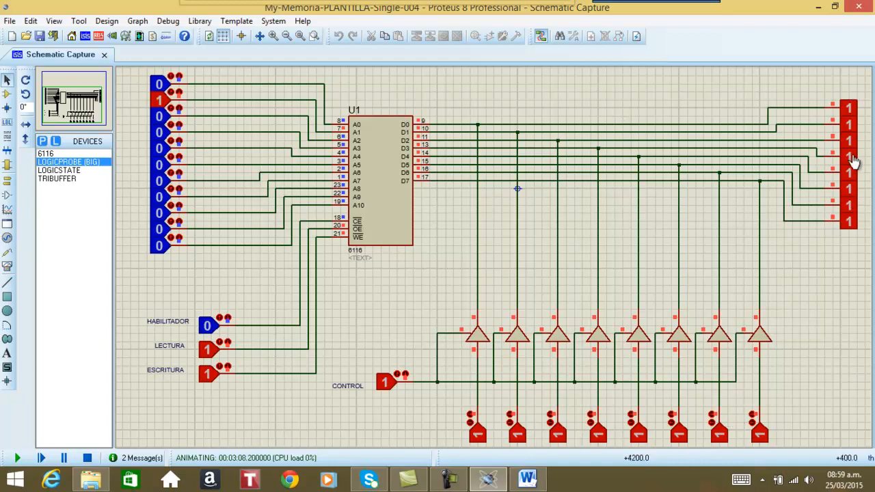
click(209, 375)
click(209, 376)
Step: Return the address to 0, try reading with LECTURA at 0 while CONTROL is still 1, and set LECTURA back to 1
click(158, 101)
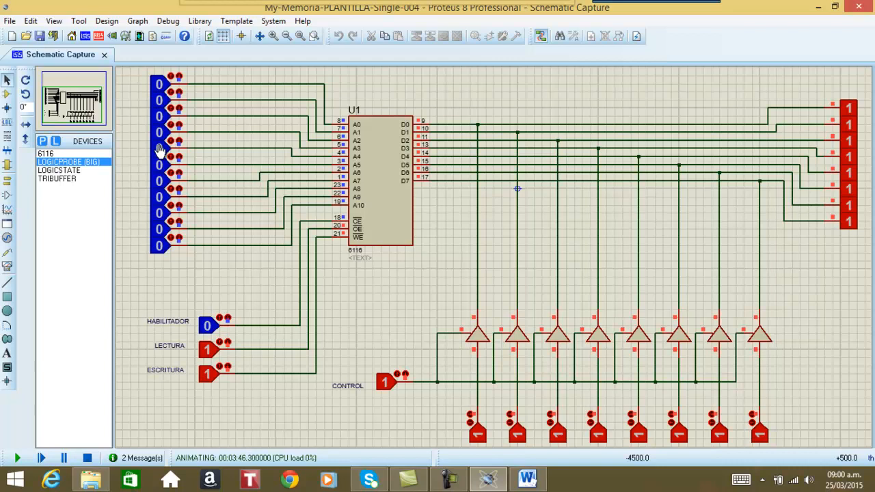
click(208, 350)
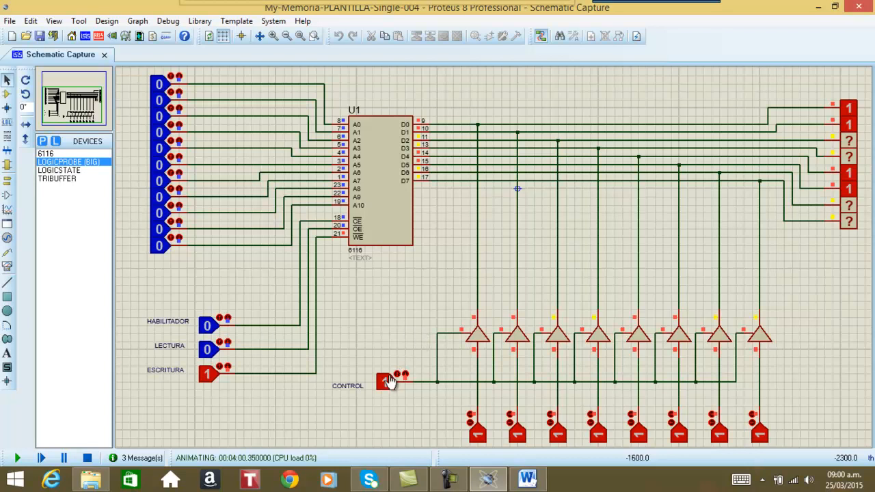
click(209, 350)
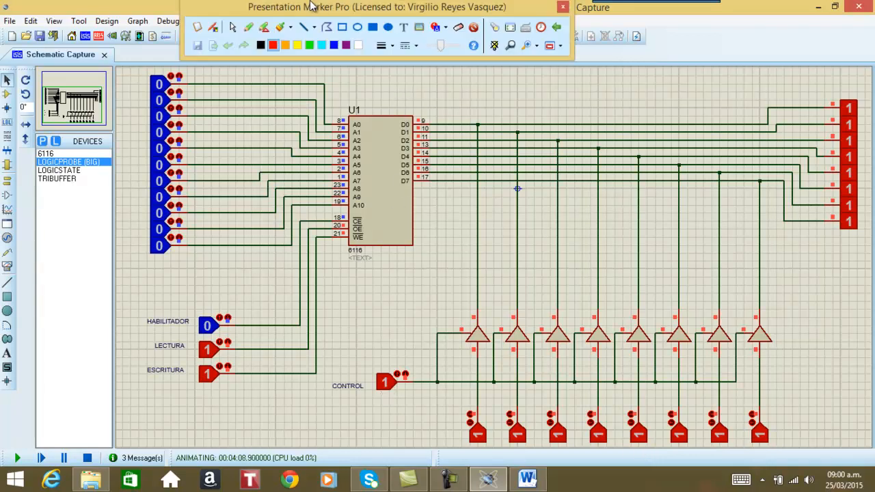
Step: Annotate in blue freehand: tick the data inputs and CONTROL, circle the buffer outputs with an upward arrow, and bracket the address inputs
mouse_move(277, 20)
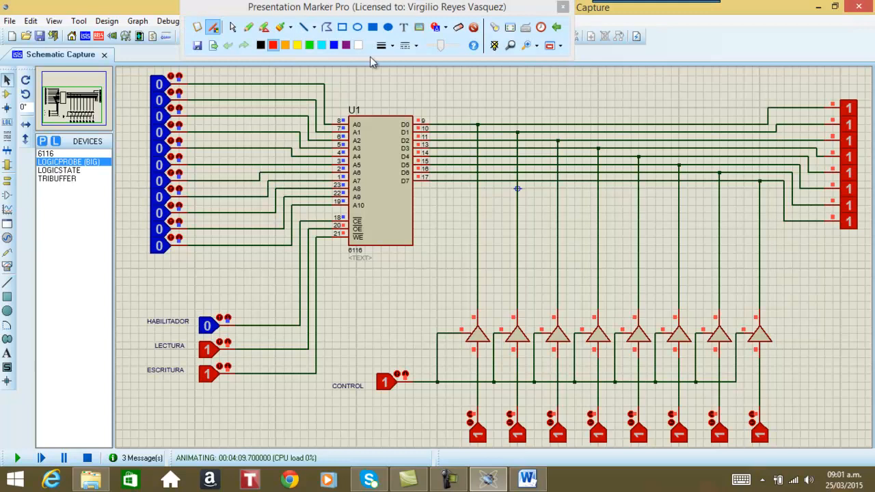
click(311, 46)
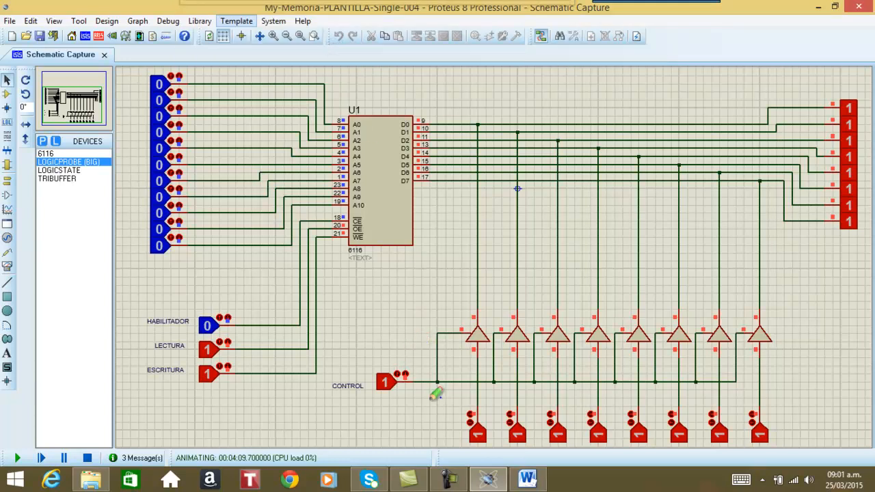
drag(777, 435, 805, 431)
drag(374, 366, 384, 363)
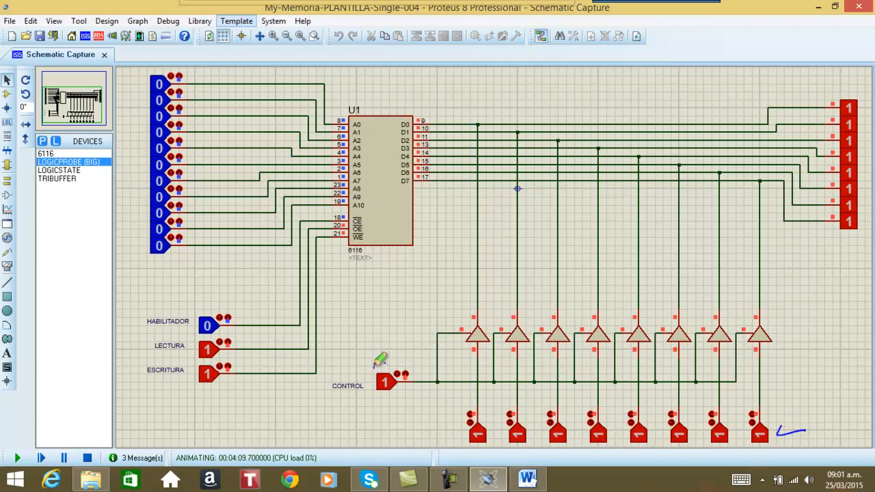
mouse_move(465, 313)
mouse_down()
mouse_move(756, 319)
mouse_move(743, 305)
mouse_move(553, 292)
mouse_move(469, 302)
mouse_move(475, 287)
mouse_move(465, 194)
mouse_move(458, 198)
mouse_move(473, 197)
mouse_up()
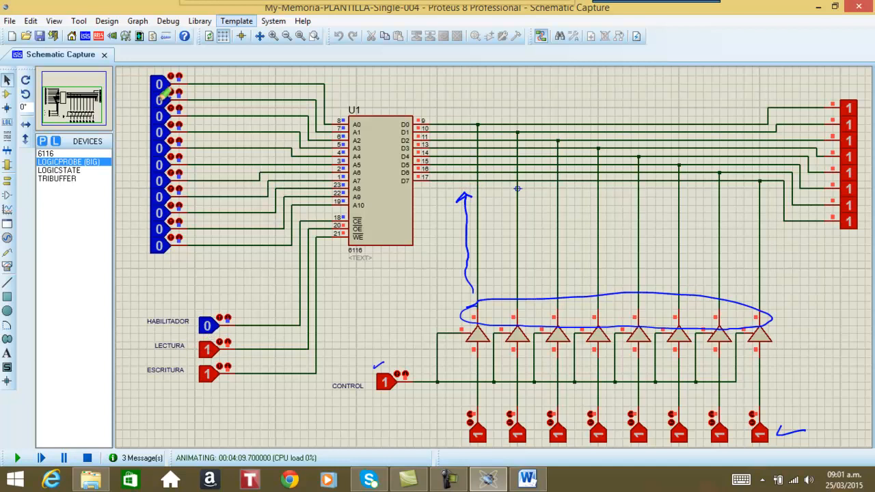
drag(145, 75, 136, 240)
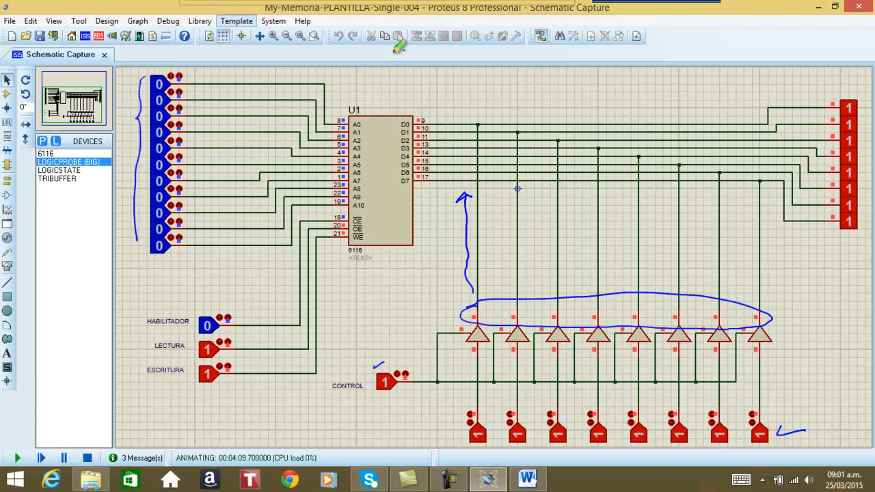
Step: Handwrite the headings D0 to D7 above the schematic with the stored word 1 1 0 0 1 1 0 0 beneath them
mouse_move(447, 59)
mouse_down()
mouse_move(663, 49)
mouse_move(742, 56)
mouse_up()
click(460, 56)
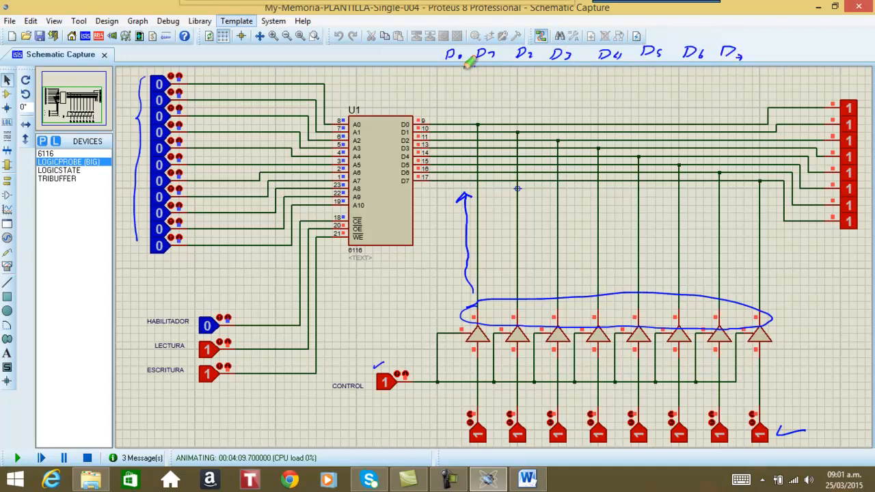
drag(450, 71, 495, 73)
drag(526, 69, 701, 74)
drag(728, 69, 729, 74)
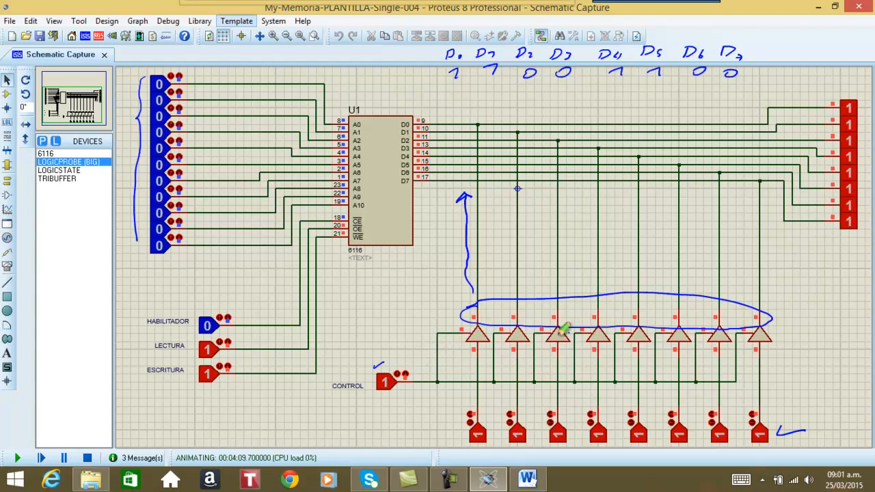
Step: Draw another upward arrow from the buffers, tick the address inputs and the stored word, and underline the D2–D3 and D6–D7 zeros
mouse_move(542, 294)
mouse_down()
mouse_move(551, 193)
mouse_move(556, 206)
mouse_up()
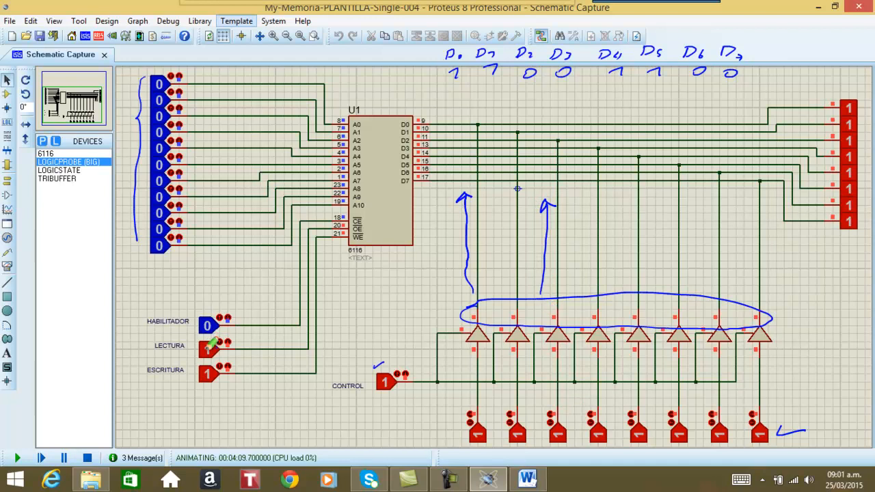
mouse_move(117, 163)
mouse_down()
mouse_move(123, 172)
mouse_move(128, 161)
mouse_up()
drag(397, 69, 418, 62)
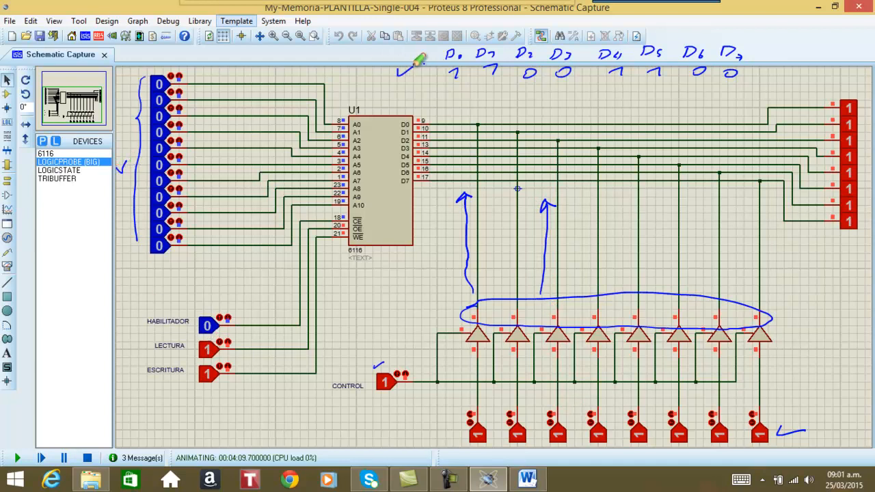
drag(522, 85, 568, 84)
drag(691, 86, 730, 86)
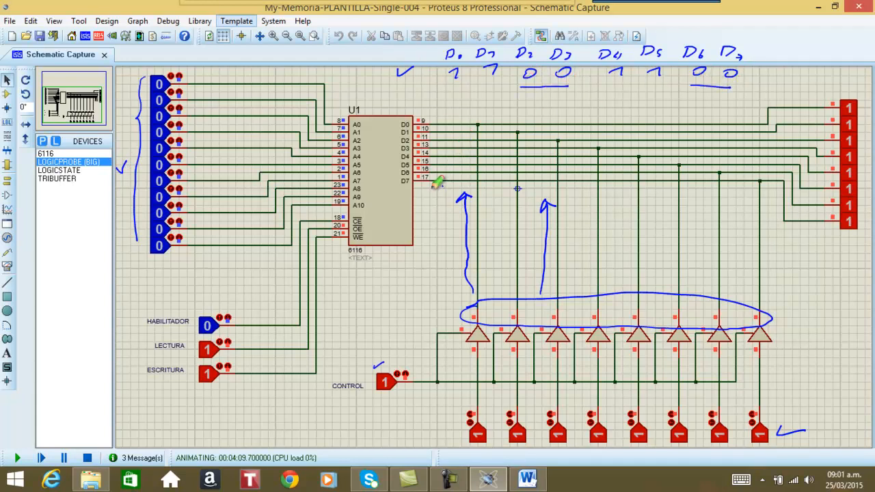
Step: Mark the D7 line with a 0 from the memory and a 1 from the buffer, and write "corto circuito" beside it
drag(418, 192, 448, 190)
mouse_move(750, 265)
mouse_down()
mouse_move(750, 190)
mouse_move(757, 200)
mouse_up()
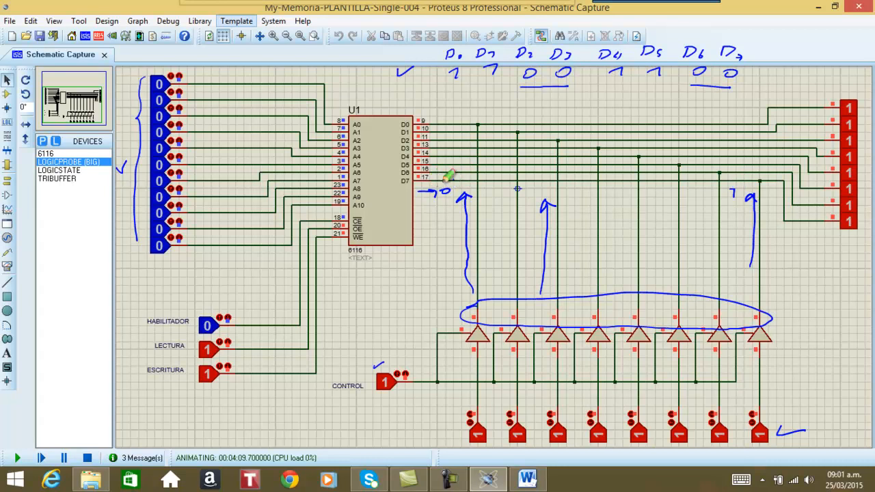
drag(454, 183, 473, 179)
mouse_move(776, 265)
mouse_down()
mouse_move(769, 276)
mouse_move(813, 270)
mouse_move(797, 290)
mouse_move(846, 294)
mouse_up()
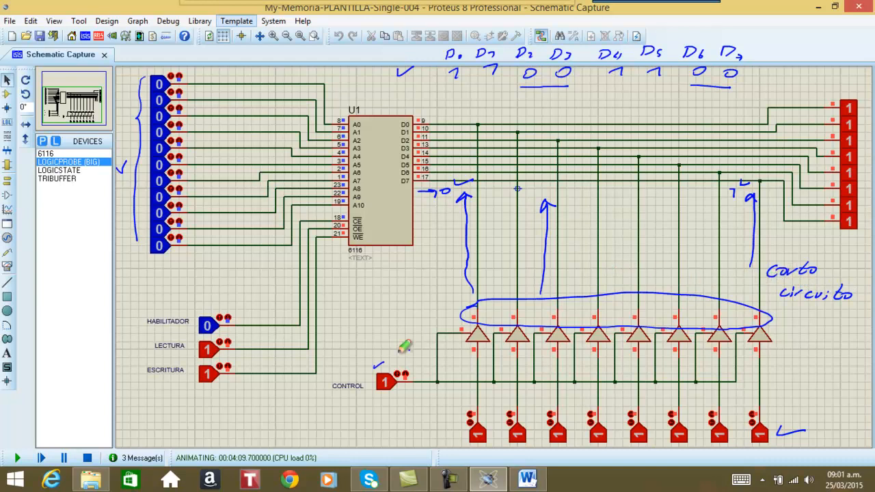
Step: Circle and cross out the tri-state buffers, circle the data inputs, and write a 0 above CONTROL
mouse_move(467, 321)
mouse_down()
mouse_move(524, 291)
mouse_move(752, 356)
mouse_move(641, 273)
mouse_move(460, 304)
mouse_up()
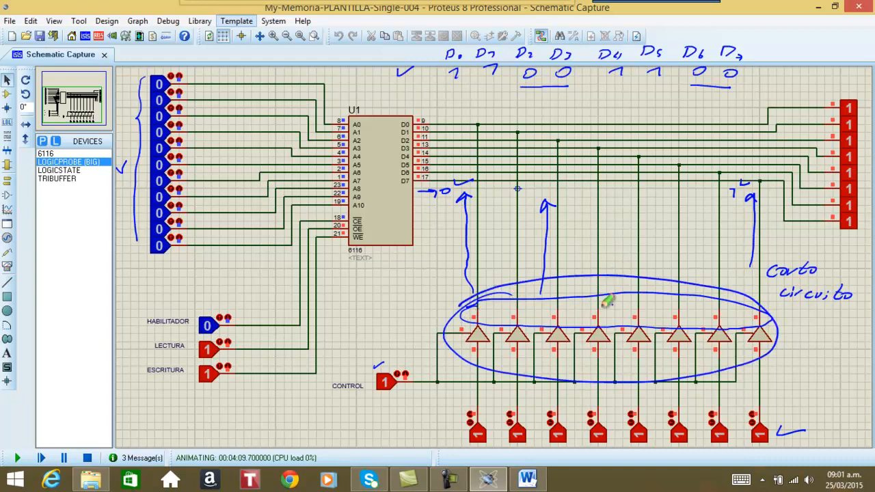
drag(633, 292, 578, 355)
drag(522, 276, 673, 383)
drag(629, 290, 547, 380)
mouse_move(729, 401)
mouse_down()
mouse_move(500, 394)
mouse_move(615, 447)
mouse_move(786, 412)
mouse_move(704, 407)
mouse_up()
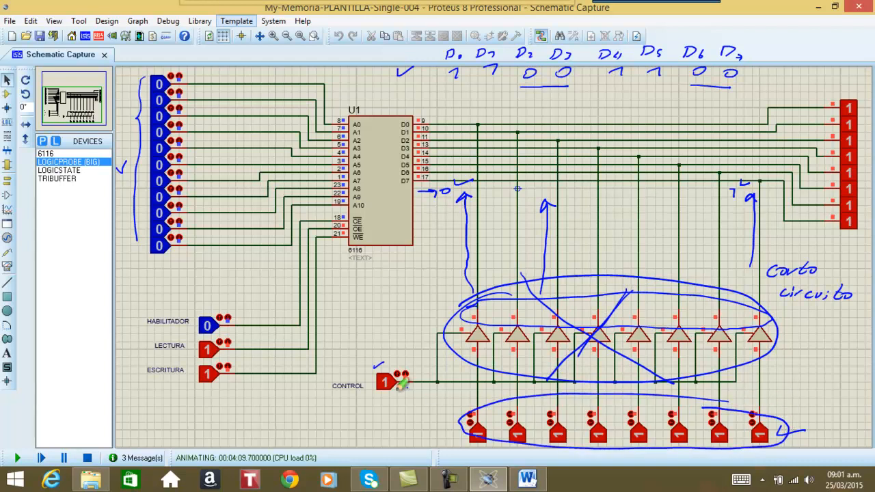
mouse_move(382, 341)
mouse_down()
mouse_move(374, 348)
mouse_move(383, 339)
mouse_up()
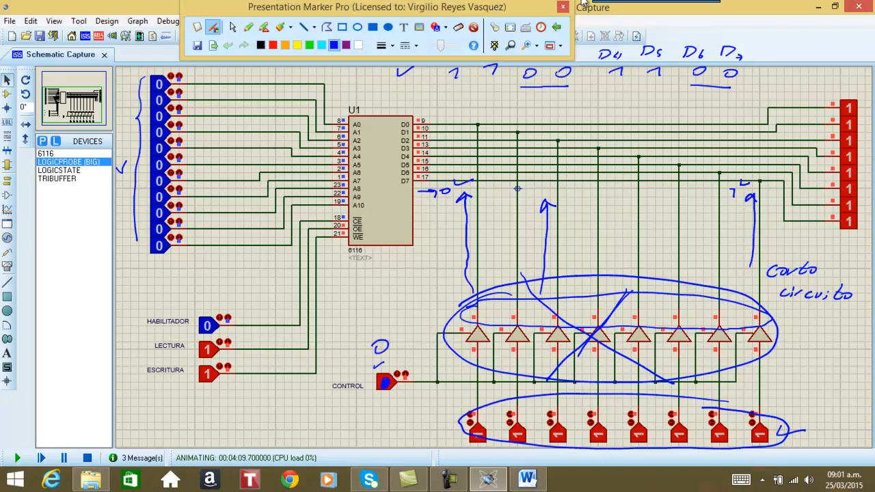
Step: Clear all the freehand annotations and return to the normal pointer
mouse_move(482, 8)
click(477, 28)
mouse_move(303, 4)
click(233, 29)
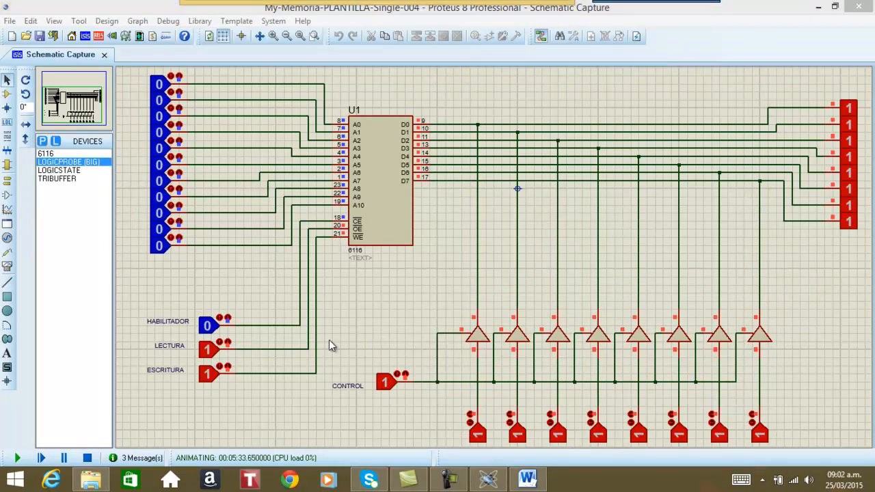
Step: Read back addresses 0, 1 and 2 by setting CONTROL and LECTURA to 0 and switching the A0 and A1 inputs
click(383, 381)
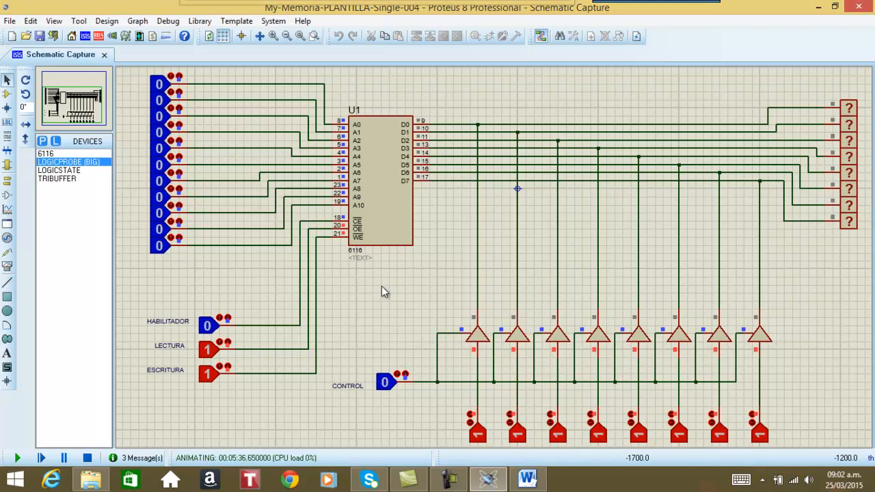
click(207, 351)
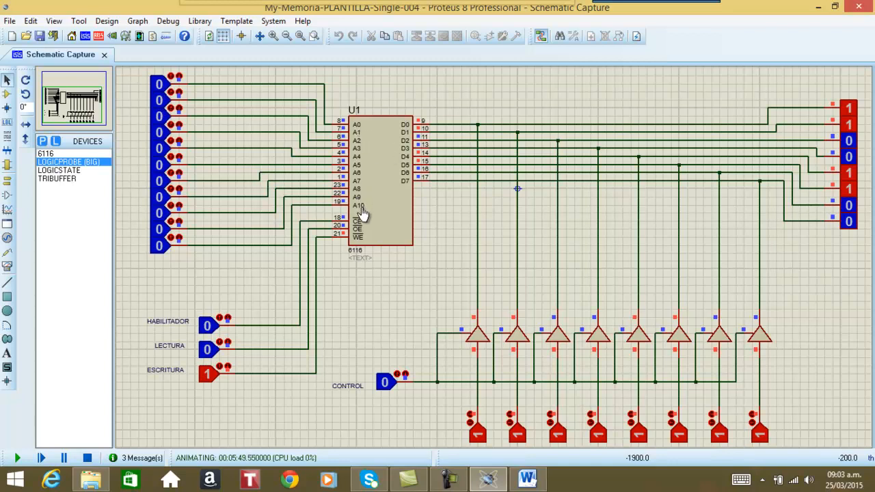
click(159, 87)
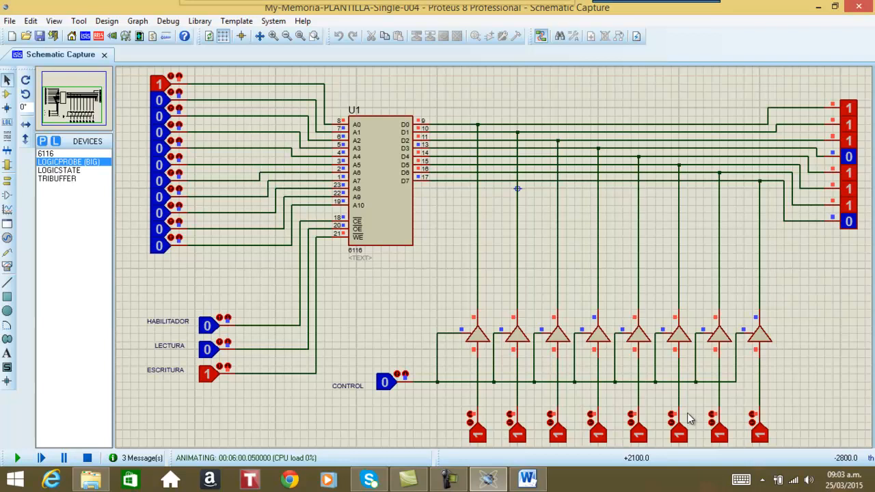
click(161, 86)
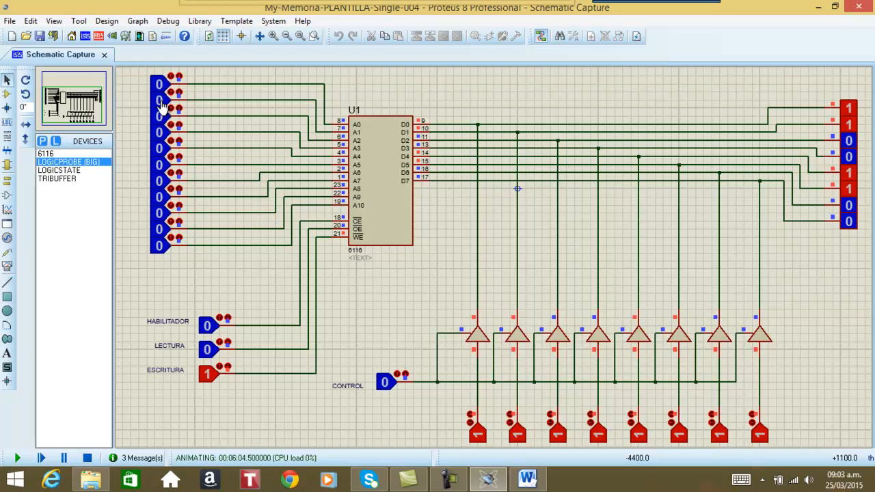
click(159, 100)
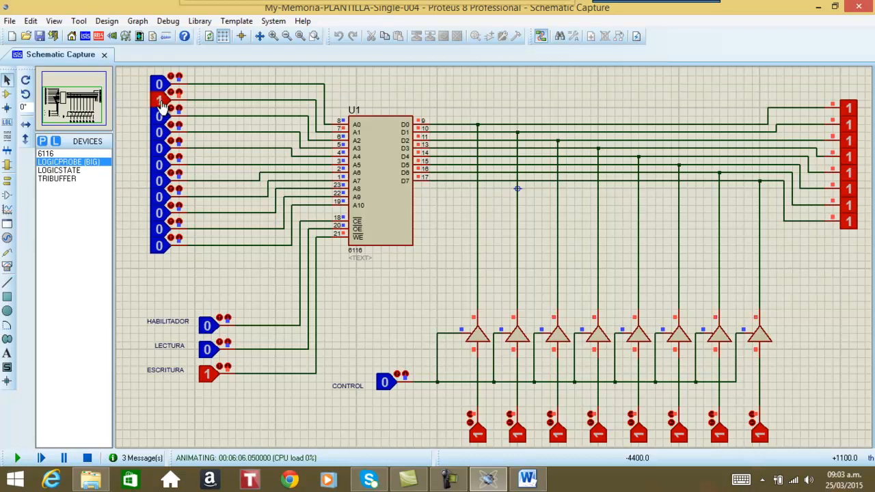